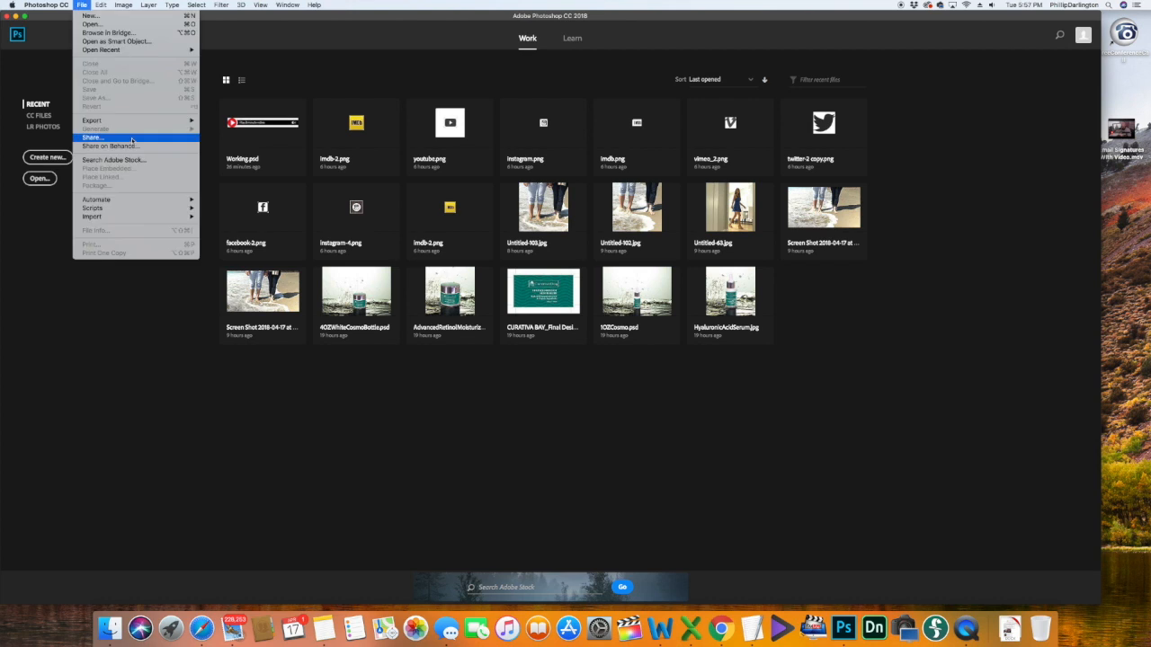
Step: Import video frames to layers from the file Email Signatures With Video.mov on the Desktop
{"action": "mouse_move", "coordinate": [135, 218]}
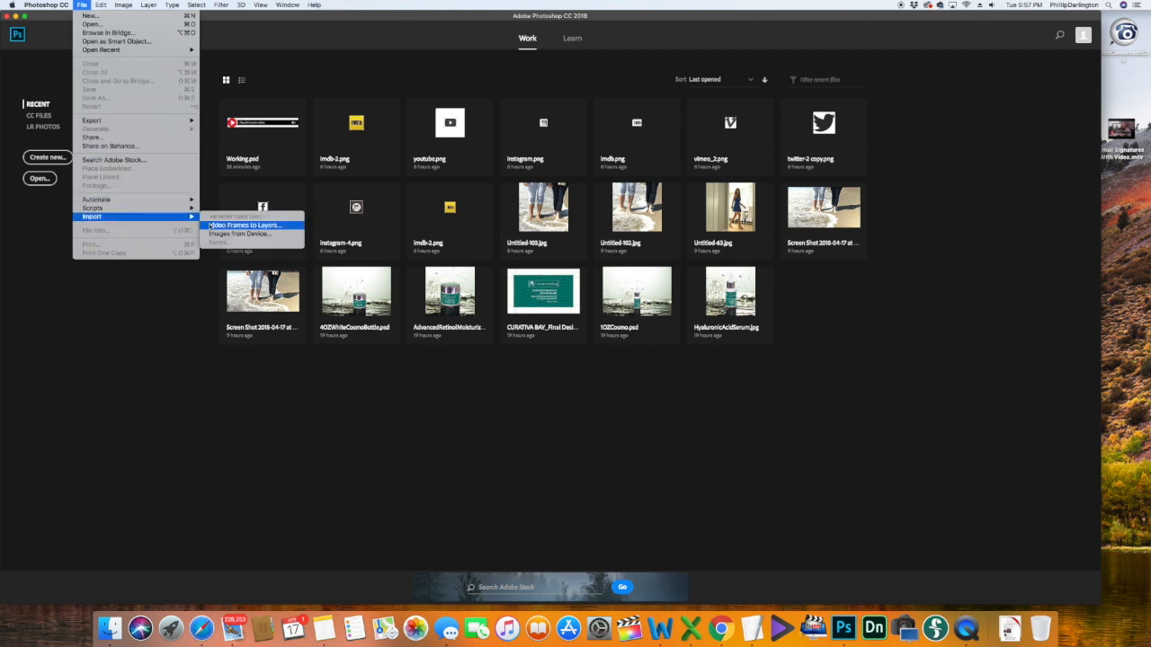
{"action": "left_click", "coordinate": [230, 225]}
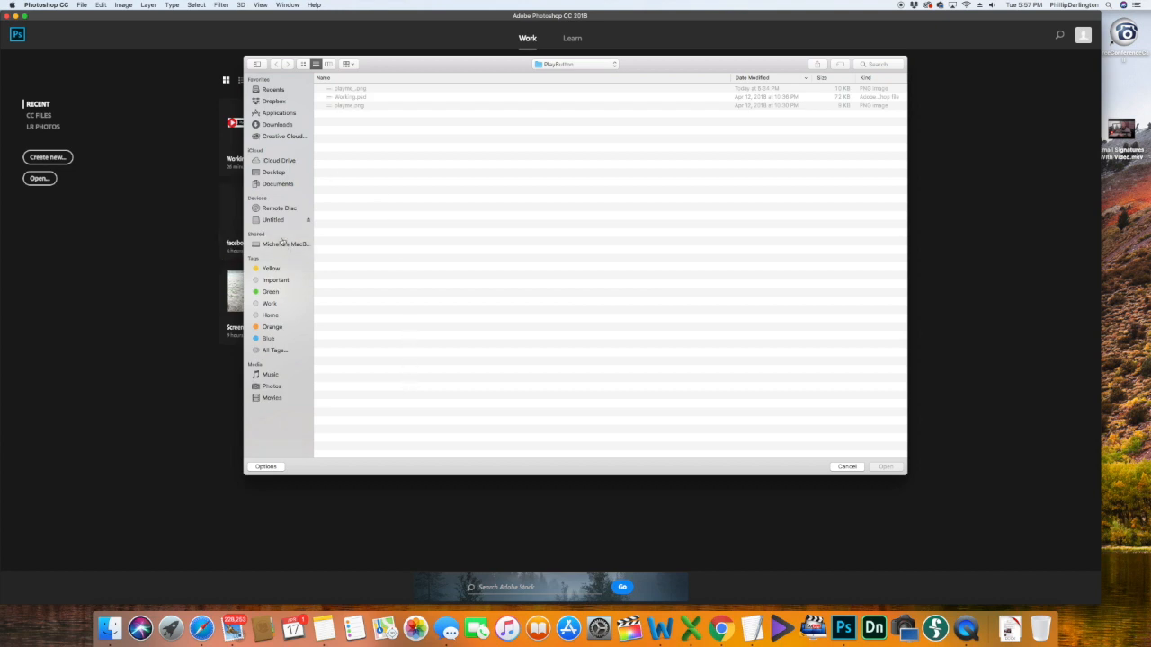
{"action": "left_click", "coordinate": [274, 176]}
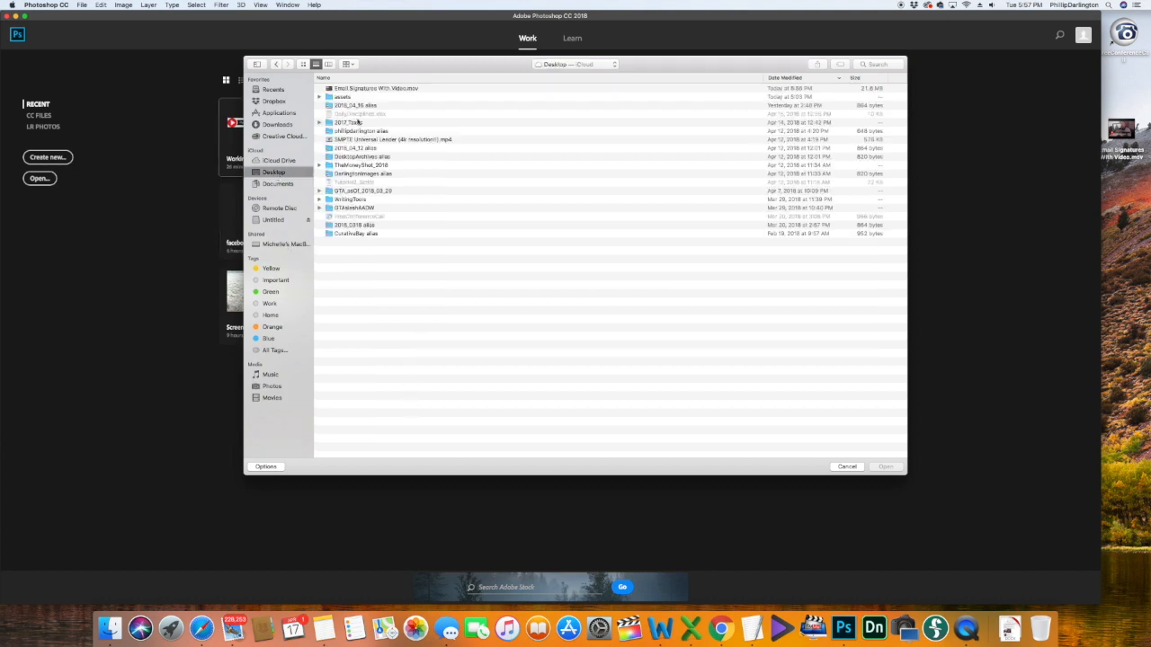
{"action": "left_click", "coordinate": [365, 90]}
{"action": "left_click", "coordinate": [884, 468]}
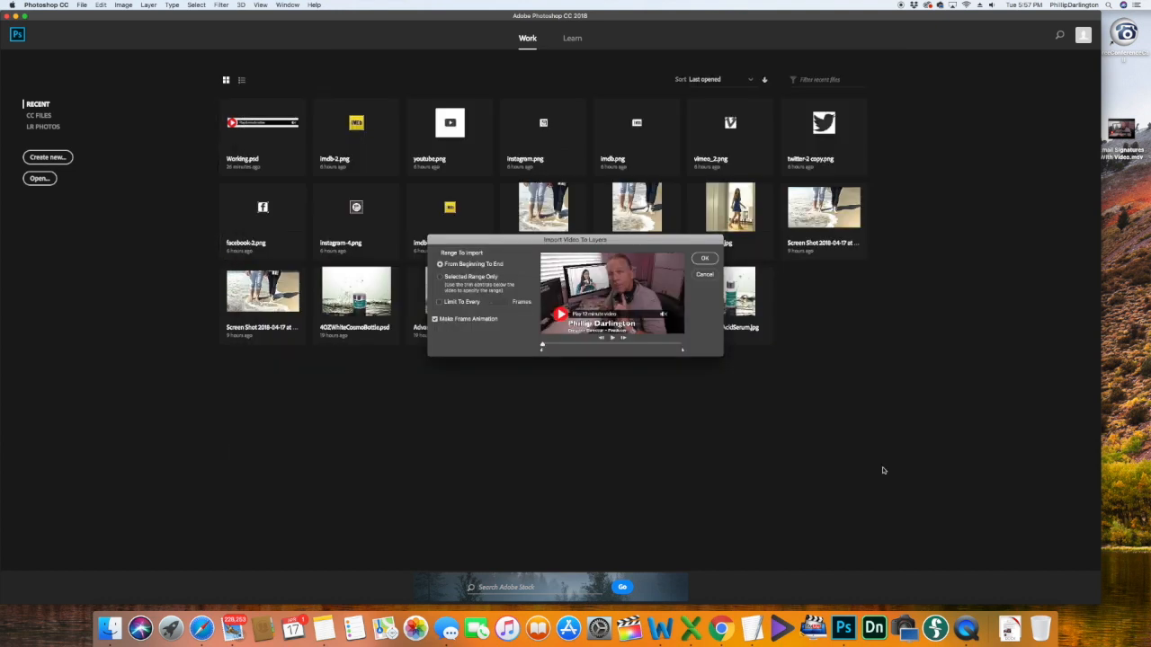
Step: Limit the import to a selected range, trimming a short part off the start and the end of the video
{"action": "left_click", "coordinate": [441, 278]}
{"action": "left_click_drag", "start_coordinate": [541, 352], "coordinate": [558, 350]}
{"action": "left_click_drag", "start_coordinate": [683, 353], "coordinate": [657, 352]}
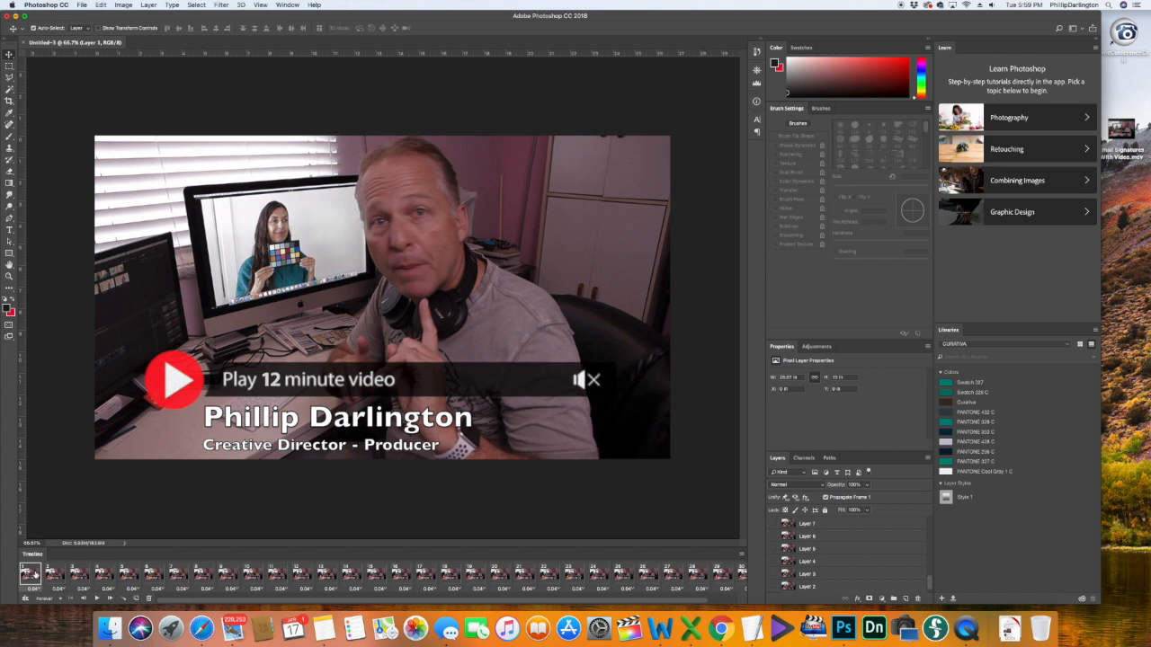
Step: Check the opening frames of the animation and delete the first two frames
{"action": "left_click", "coordinate": [51, 574]}
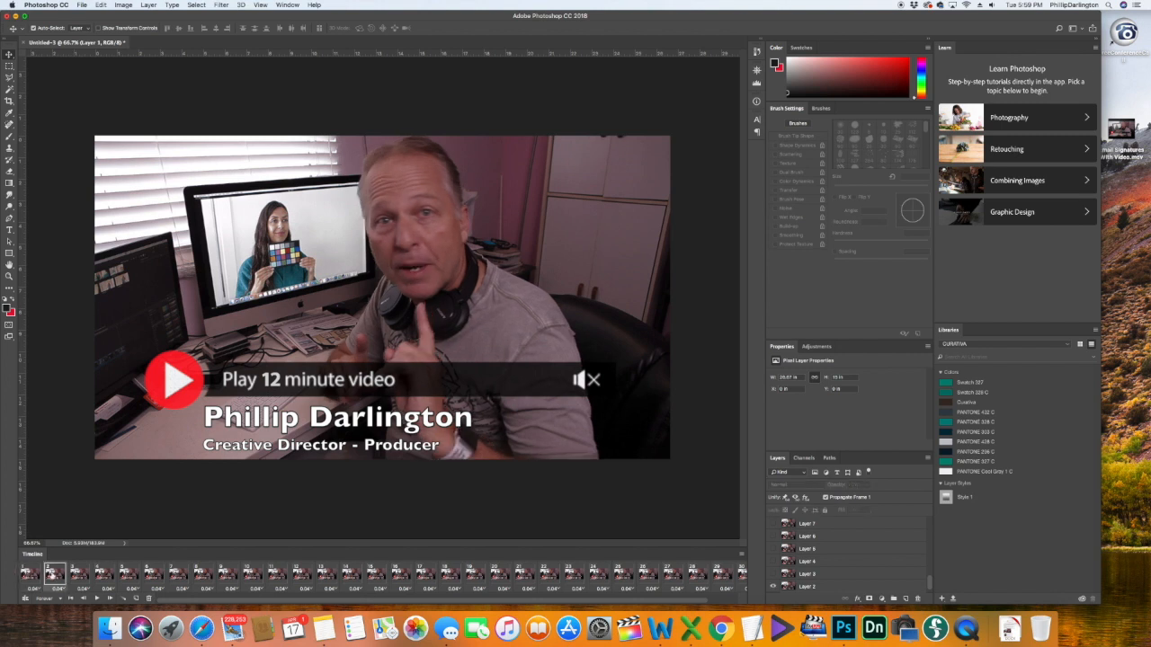
{"action": "left_click", "coordinate": [77, 576]}
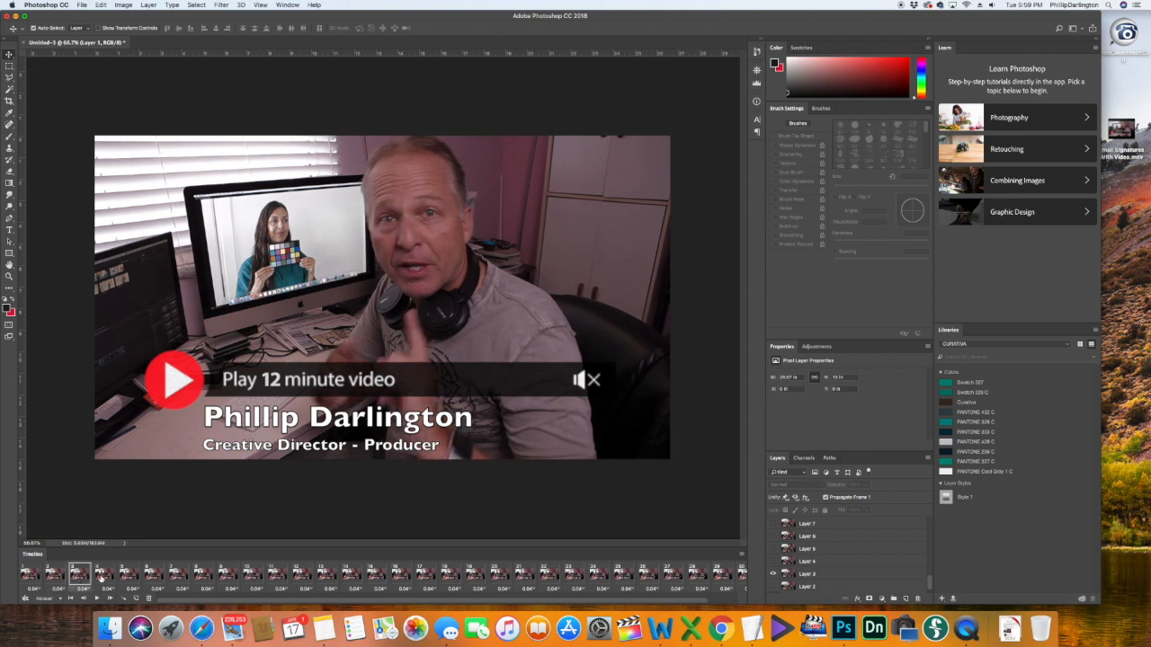
{"action": "left_click", "coordinate": [101, 576]}
{"action": "left_click", "coordinate": [81, 576]}
{"action": "left_click", "coordinate": [30, 576]}
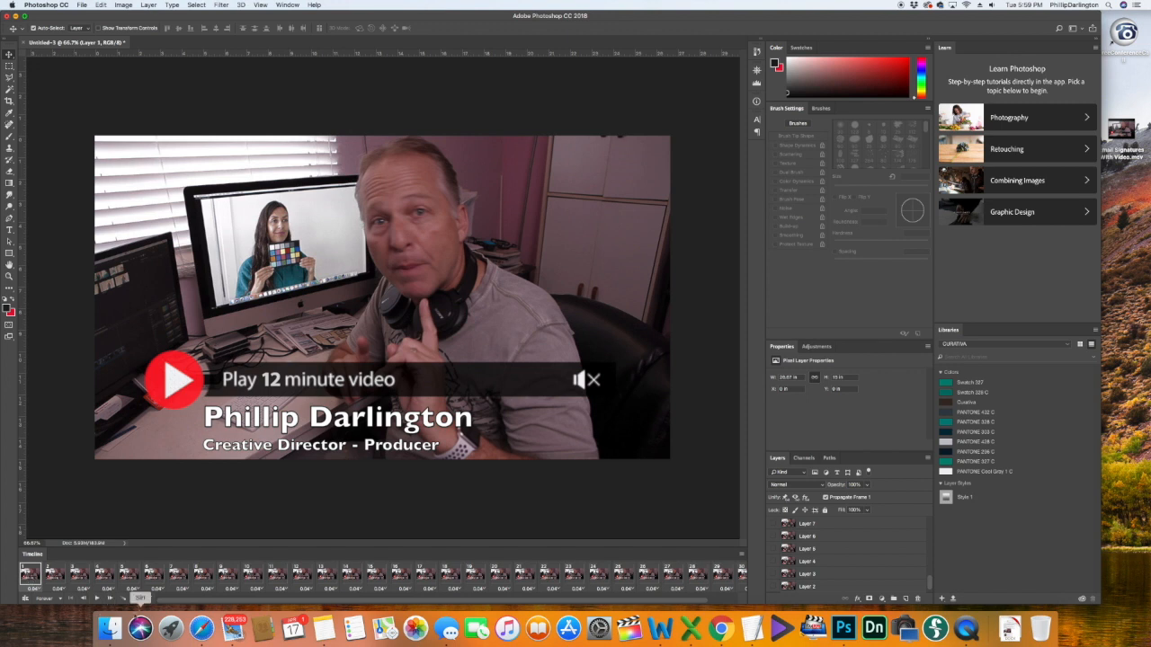
{"action": "left_click", "coordinate": [149, 600]}
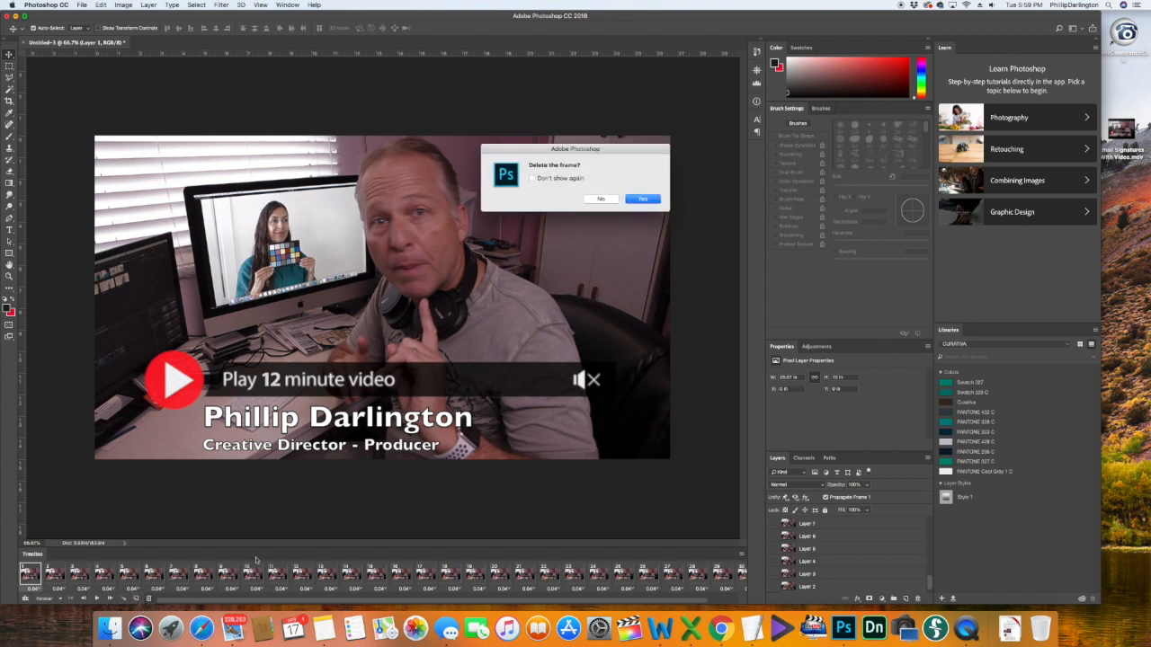
{"action": "left_click", "coordinate": [642, 199]}
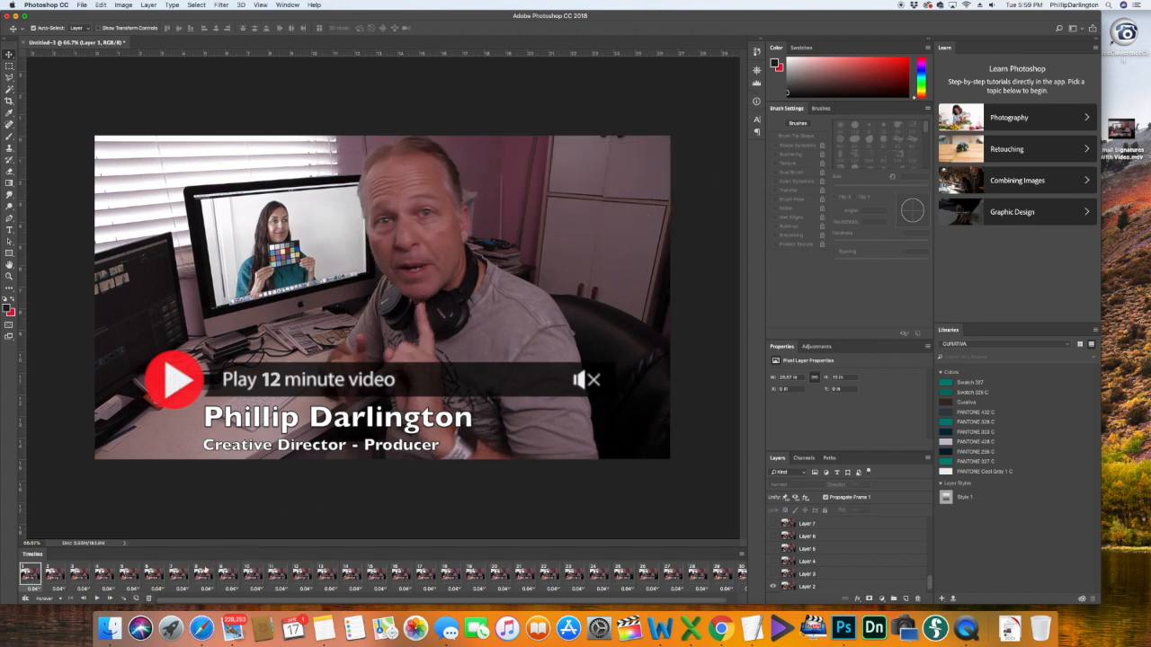
{"action": "left_click", "coordinate": [150, 600]}
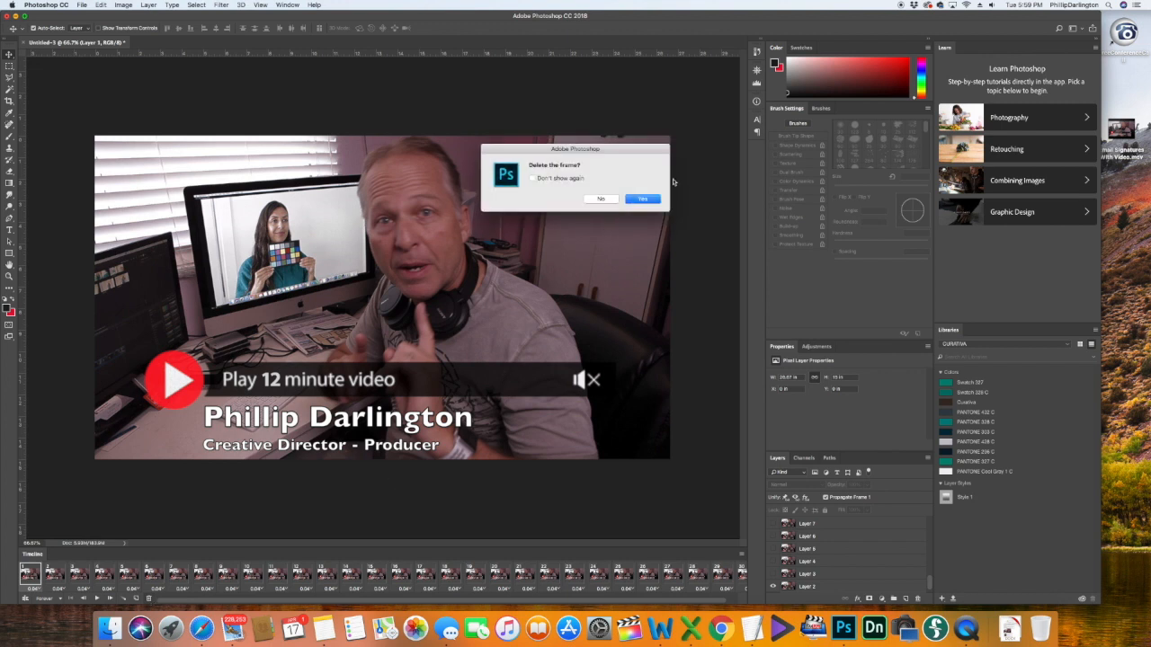
{"action": "left_click", "coordinate": [655, 199]}
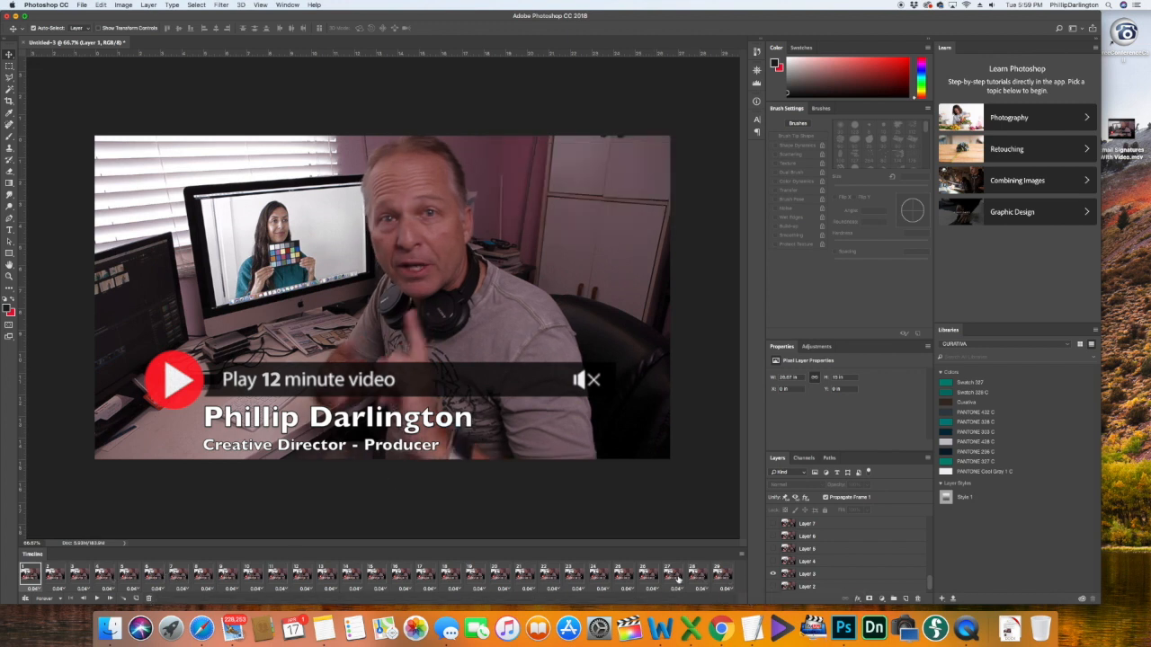
Step: Check the closing frames and delete the last four frames of the animation, from frame 26 onward
{"action": "left_click", "coordinate": [721, 577]}
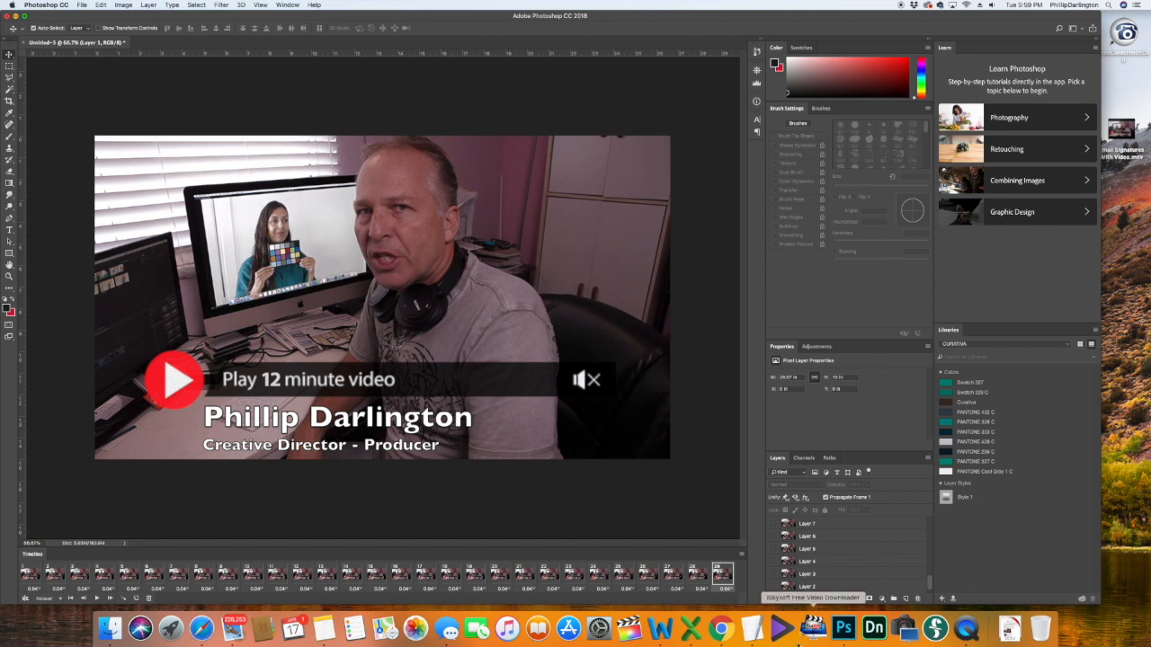
{"action": "left_click", "coordinate": [650, 579]}
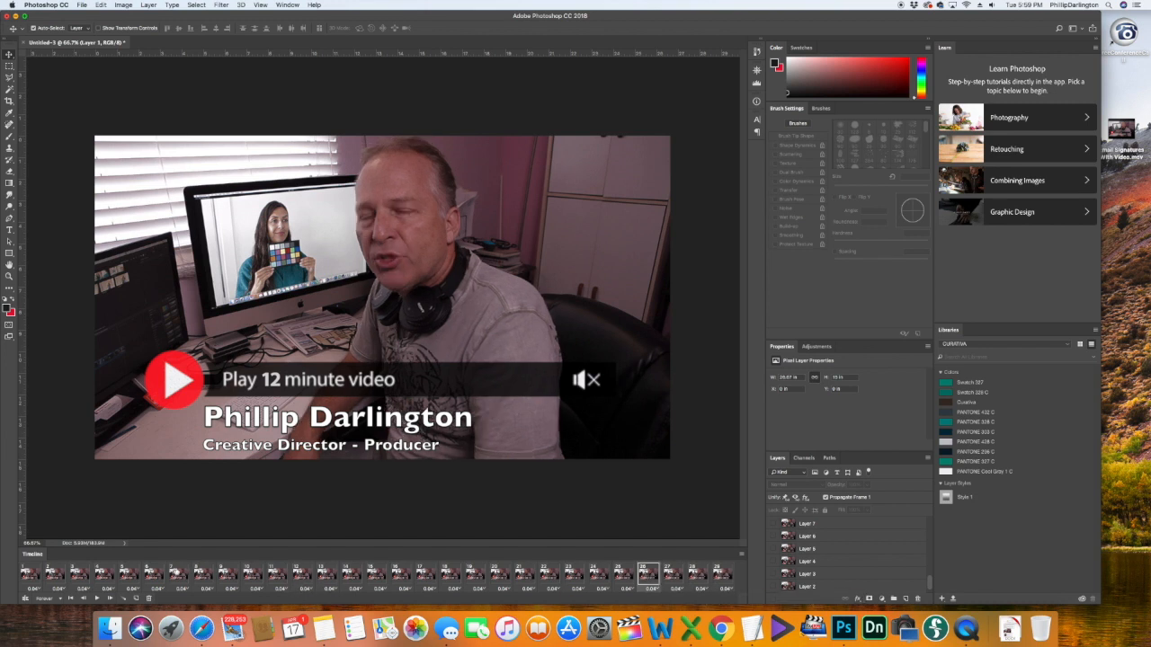
{"action": "left_click", "coordinate": [149, 599]}
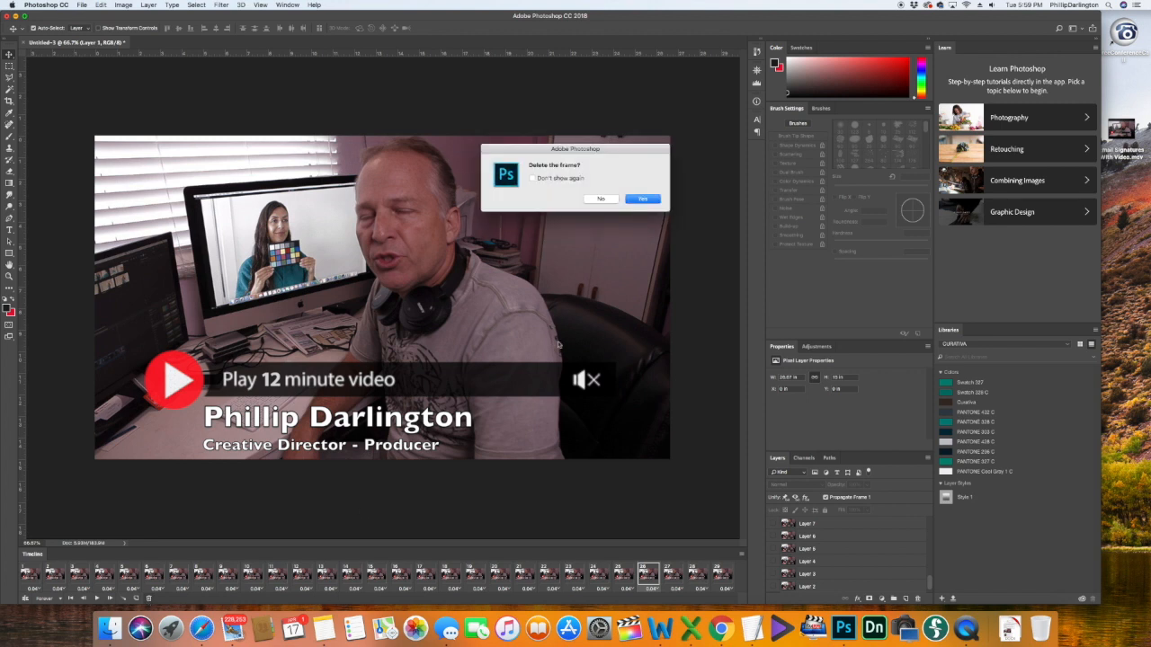
{"action": "left_click", "coordinate": [644, 200]}
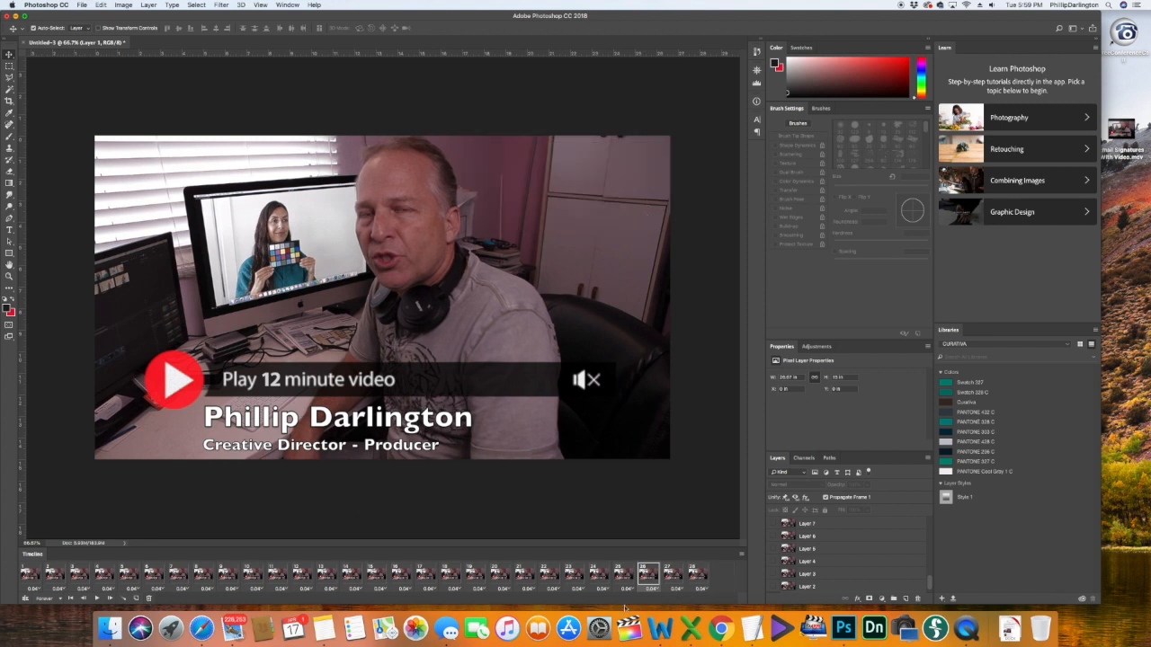
{"action": "left_click", "coordinate": [149, 599]}
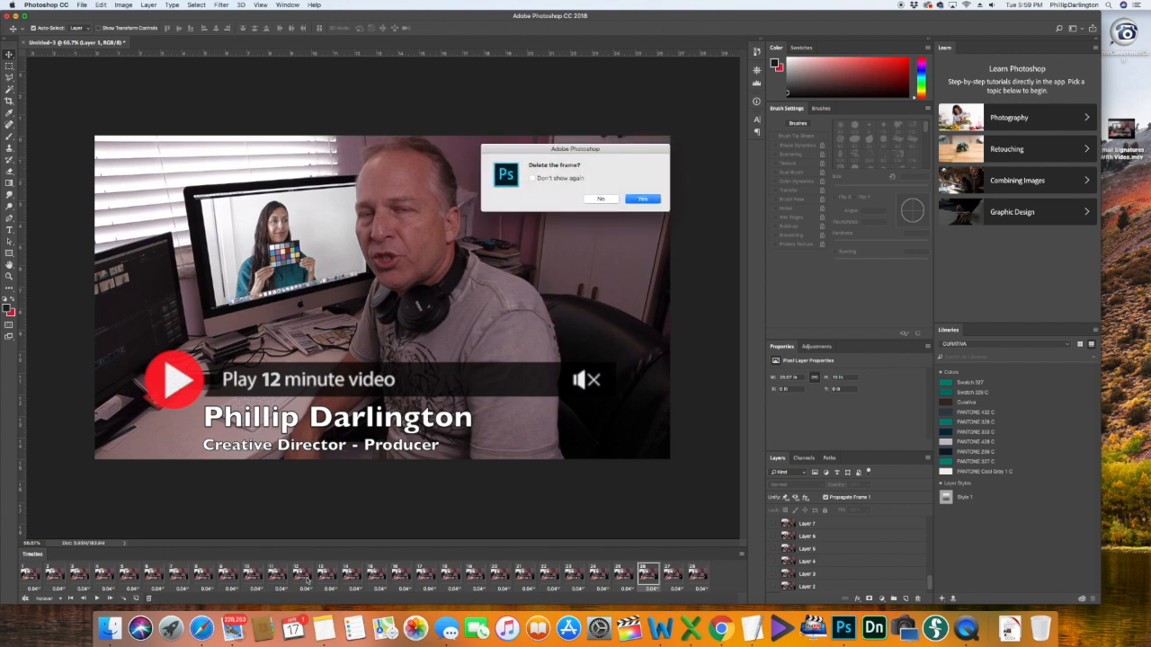
{"action": "left_click", "coordinate": [642, 200]}
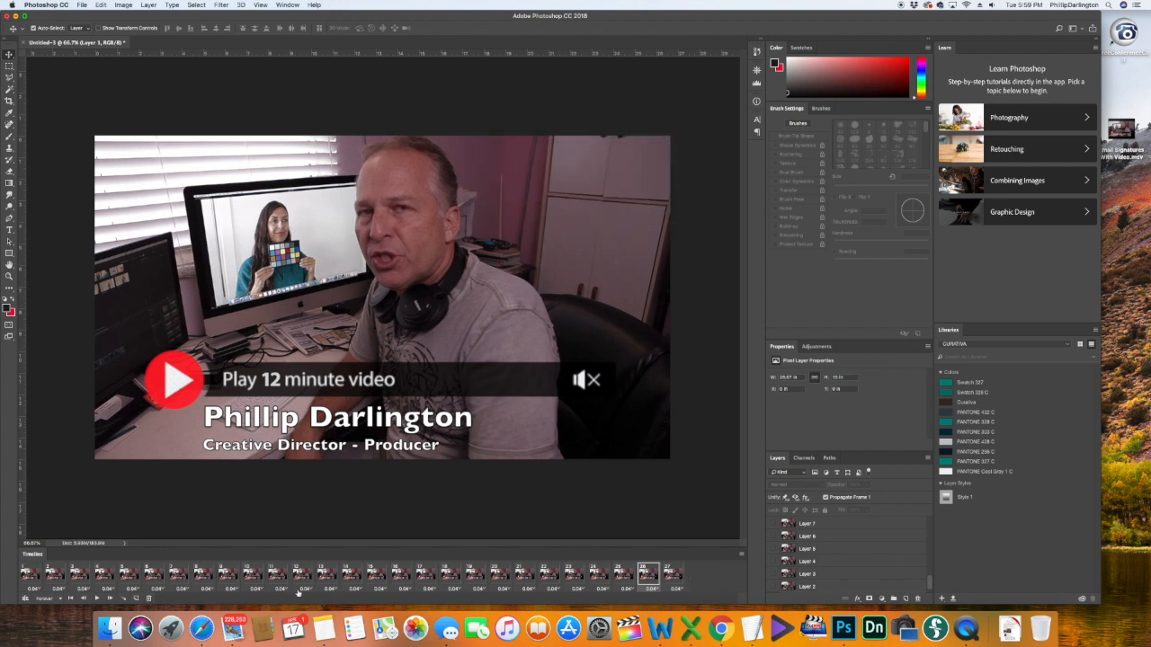
{"action": "left_click", "coordinate": [150, 600]}
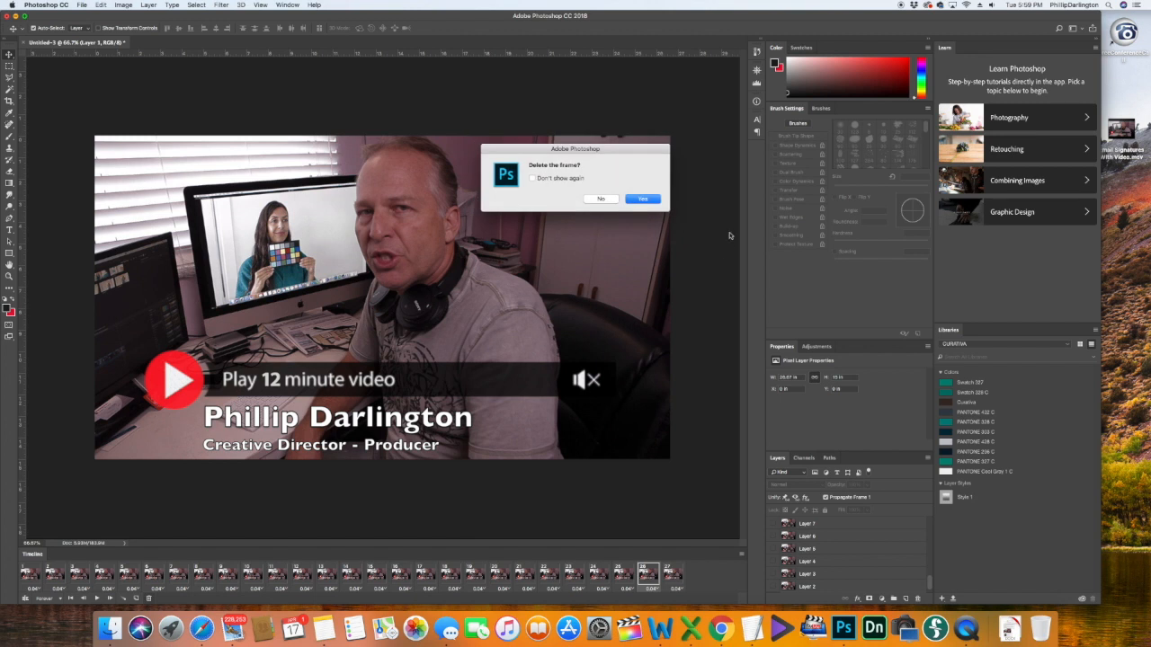
{"action": "left_click", "coordinate": [642, 200]}
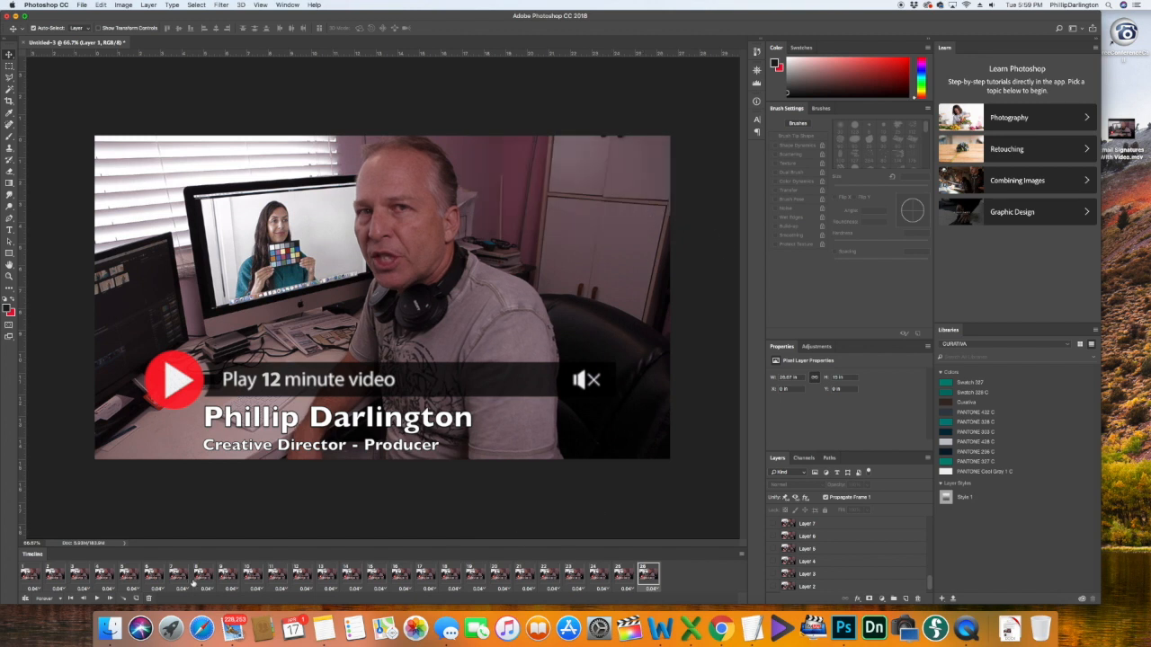
{"action": "left_click", "coordinate": [149, 600]}
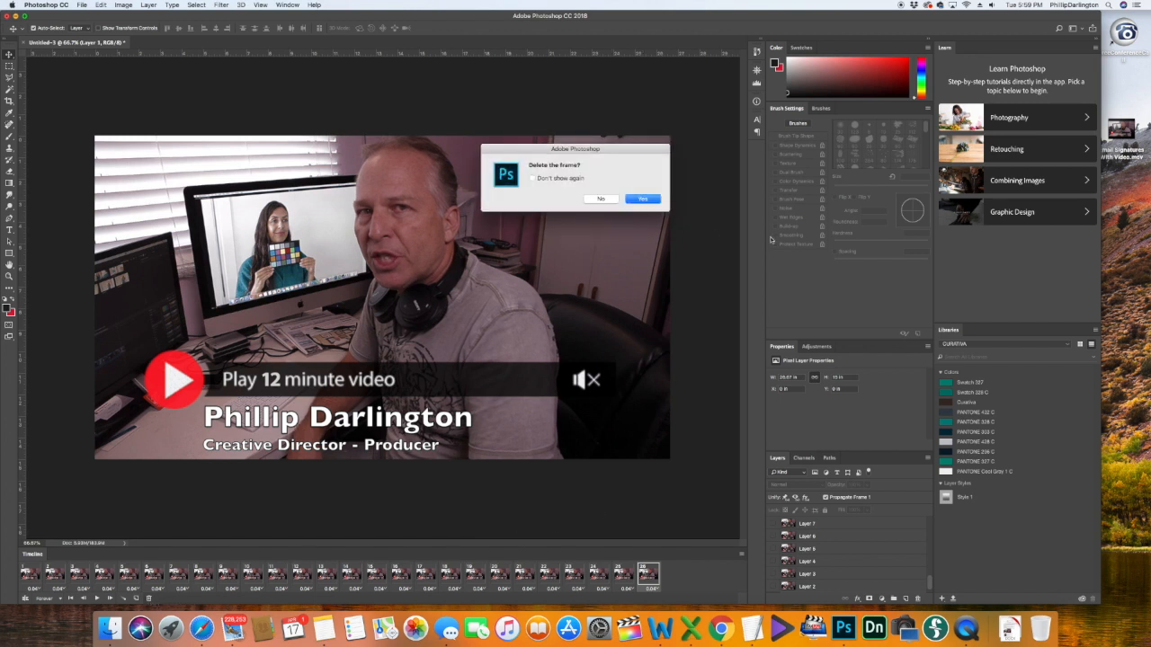
{"action": "left_click", "coordinate": [649, 201]}
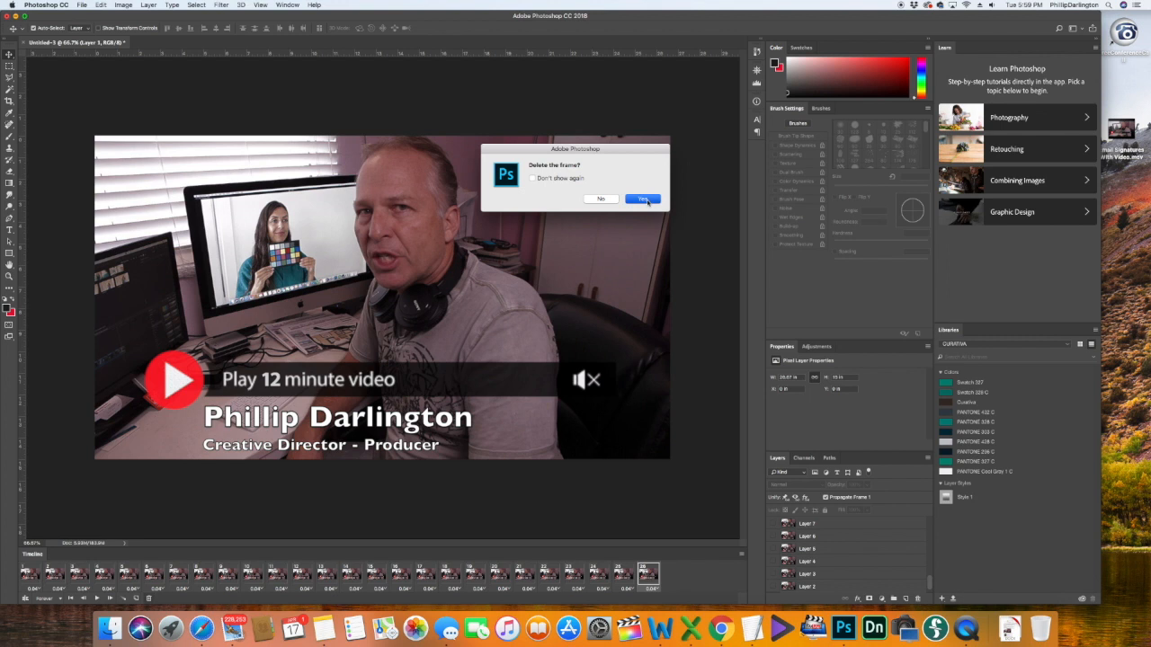
Step: Select the first frame and resize the image to a width of 6.667 inches with proportions kept
{"action": "left_click", "coordinate": [34, 578]}
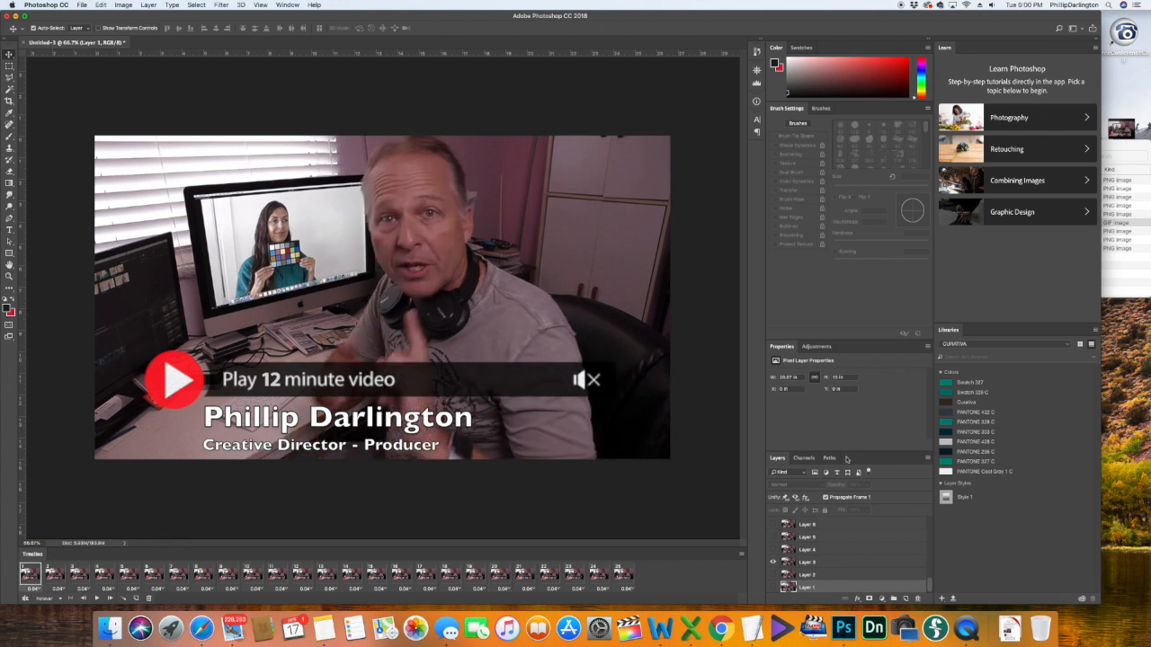
{"action": "left_click", "coordinate": [123, 6]}
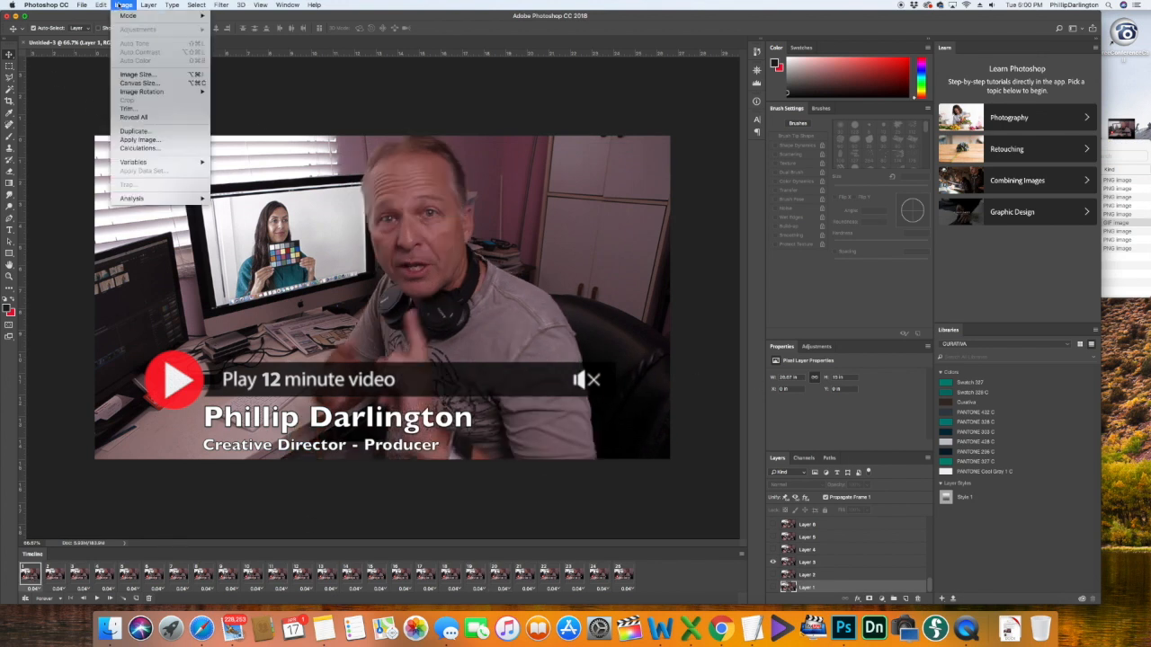
{"action": "left_click", "coordinate": [142, 78]}
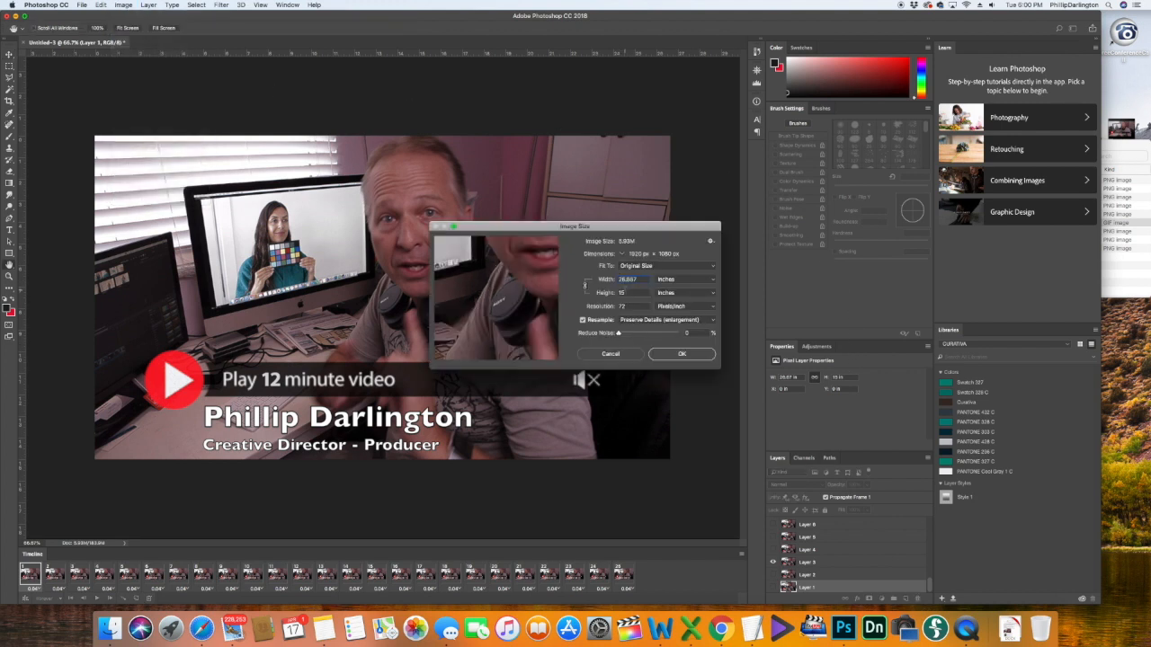
{"action": "type", "text": "6.667"}
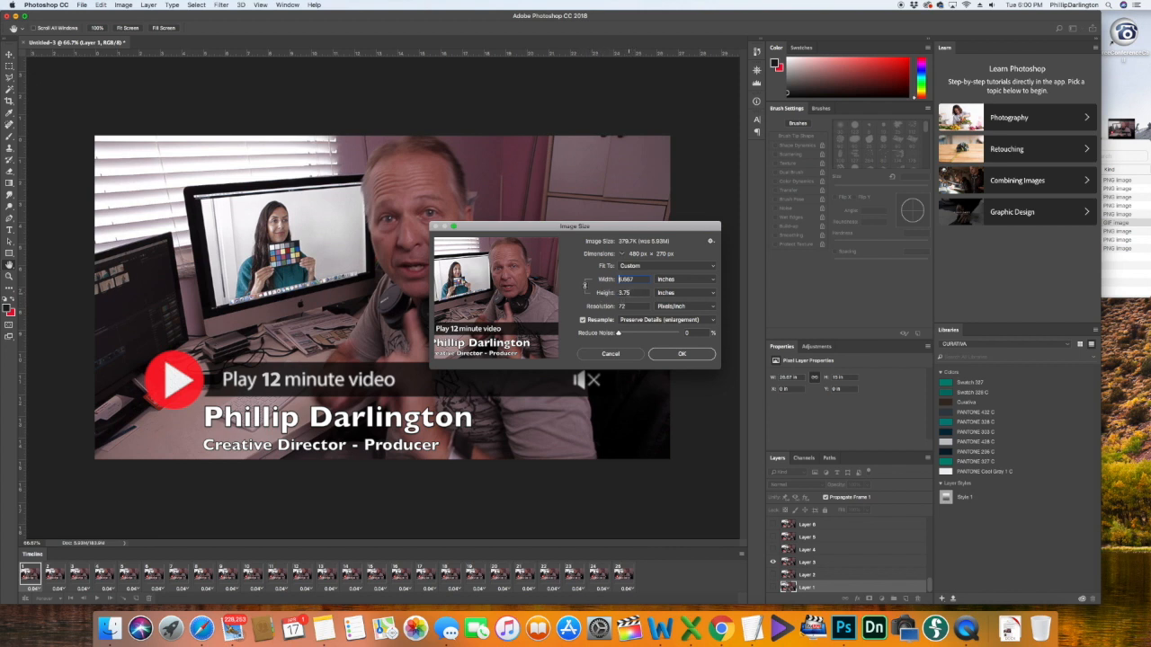
{"action": "key", "text": "Tab"}
{"action": "left_click", "coordinate": [683, 354]}
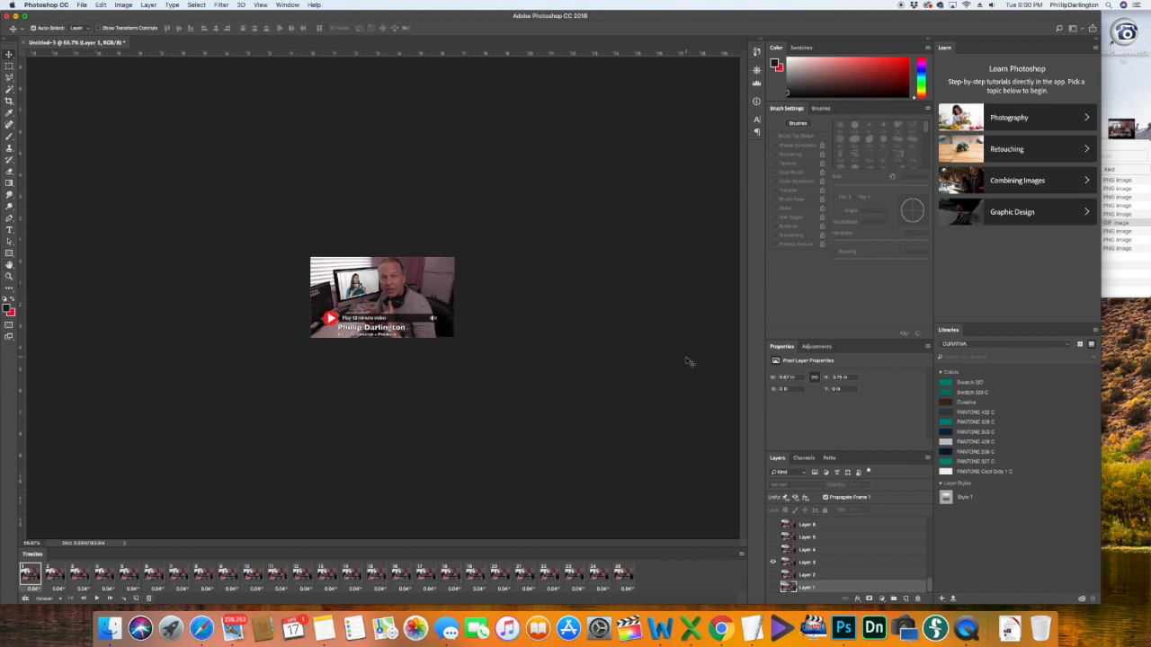
Step: Set a custom frame delay of 0.12 seconds for the first and second frames
{"action": "left_click", "coordinate": [35, 590]}
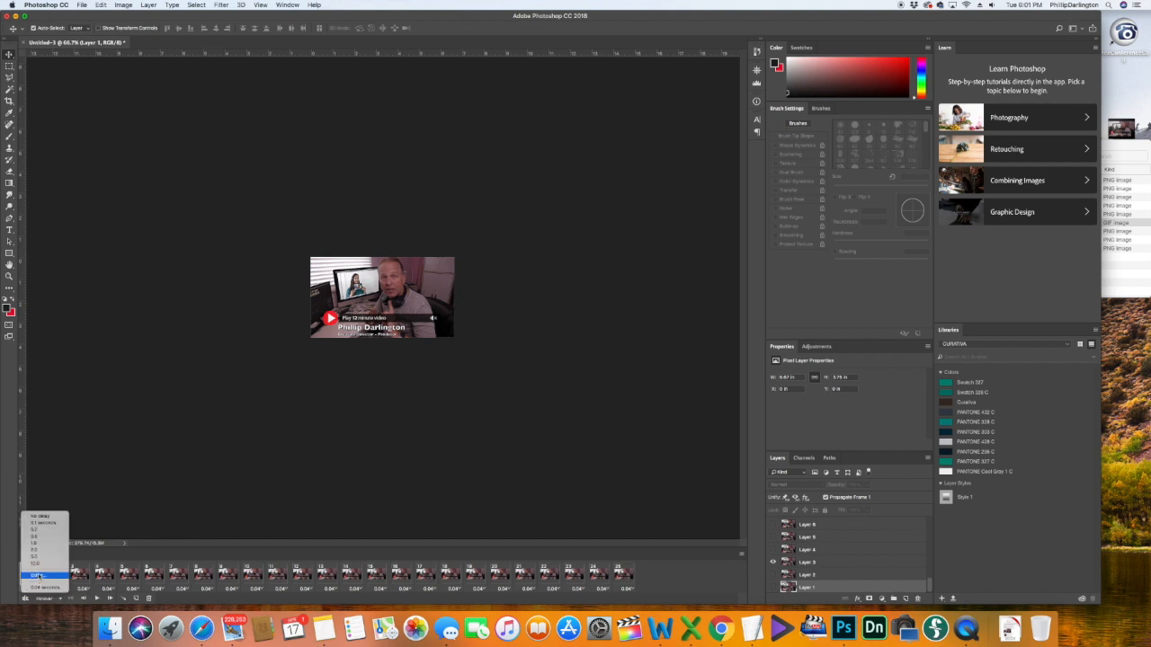
{"action": "left_click", "coordinate": [37, 575]}
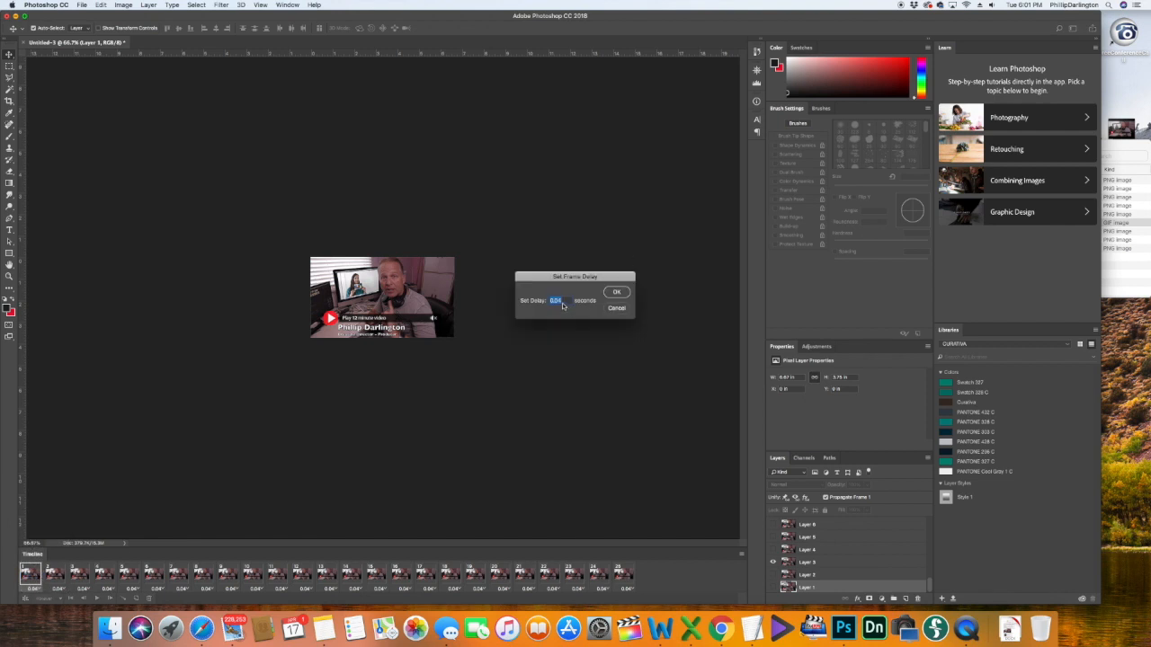
{"action": "left_click", "coordinate": [562, 303]}
{"action": "left_click", "coordinate": [616, 293]}
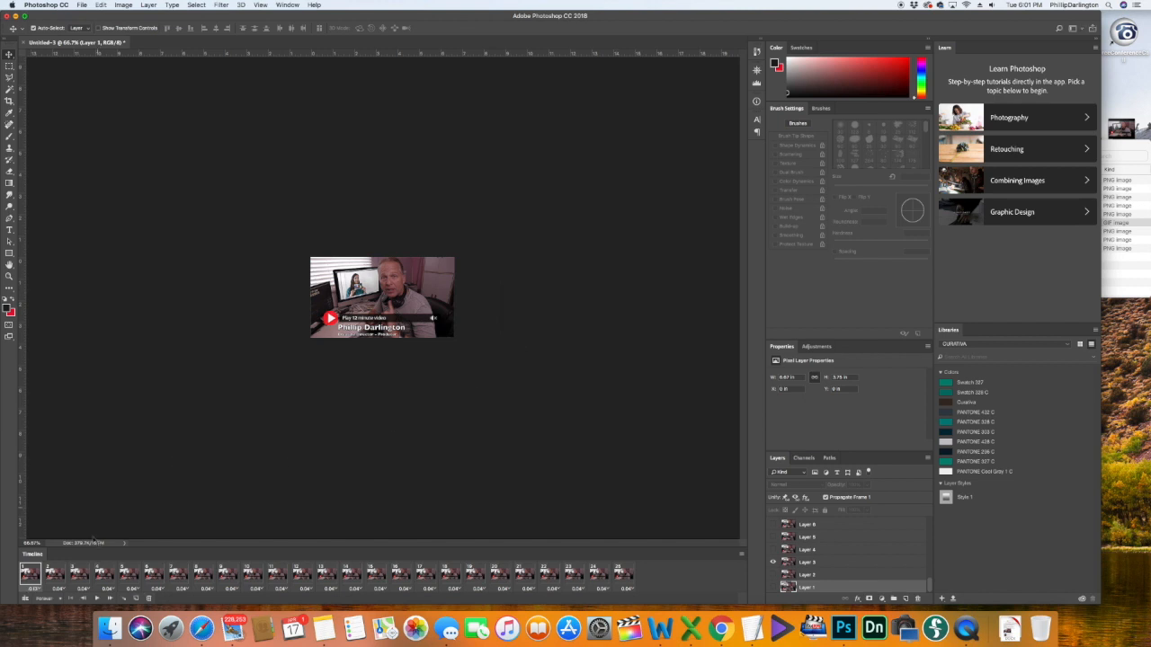
{"action": "left_click", "coordinate": [56, 589]}
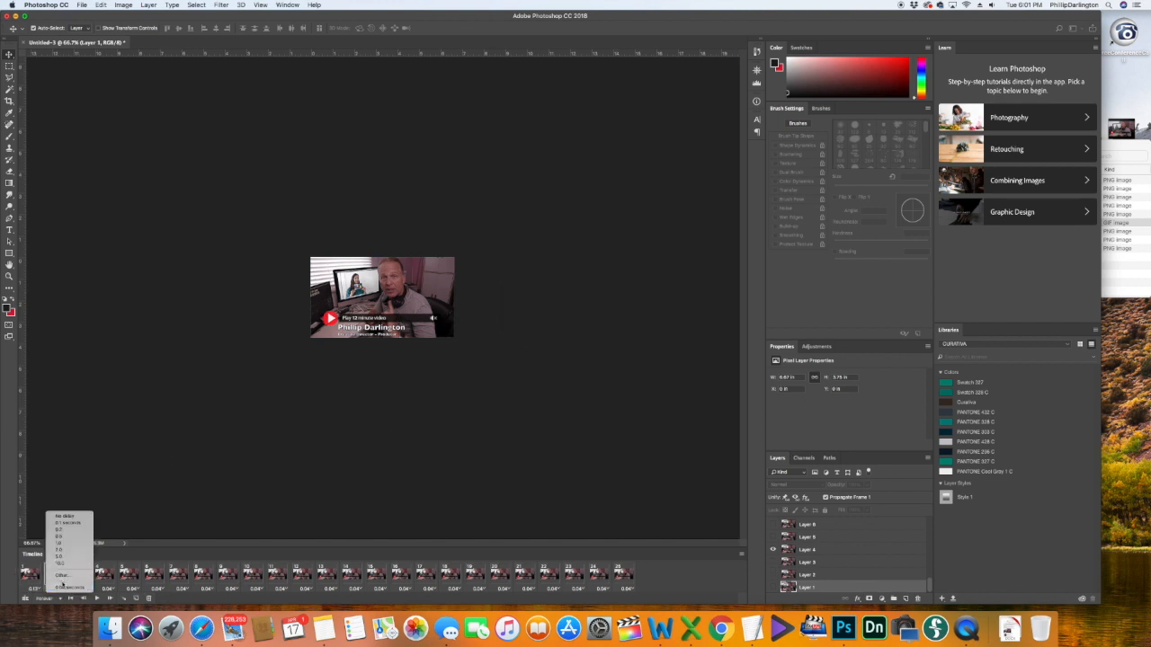
{"action": "left_click", "coordinate": [61, 577]}
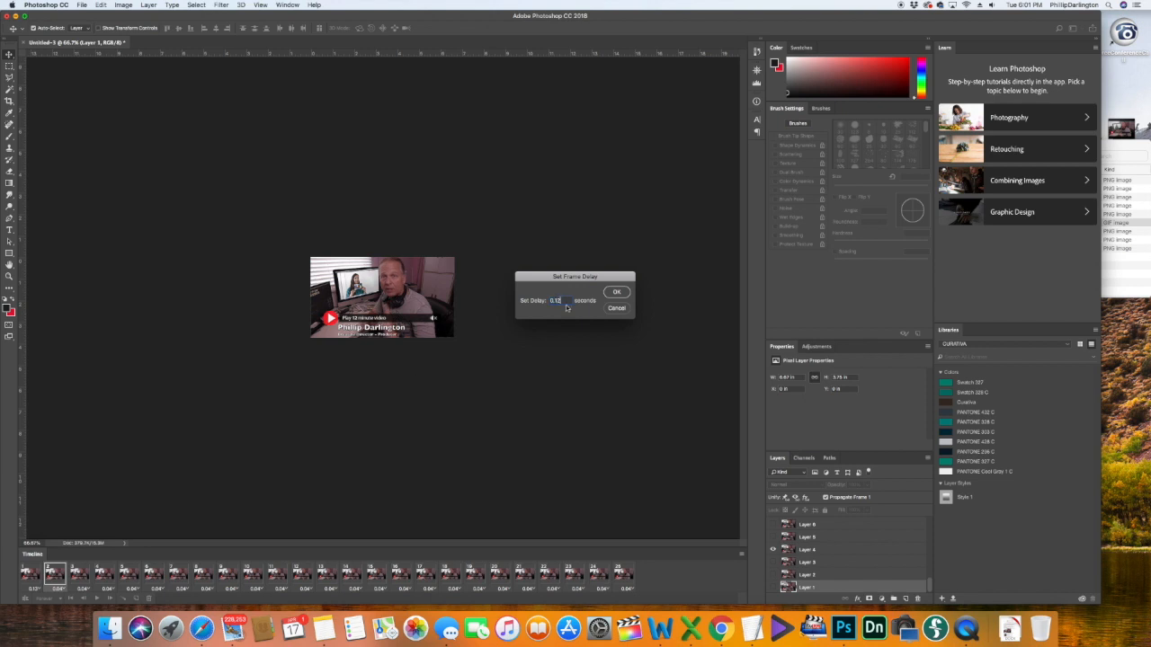
{"action": "left_click", "coordinate": [616, 293]}
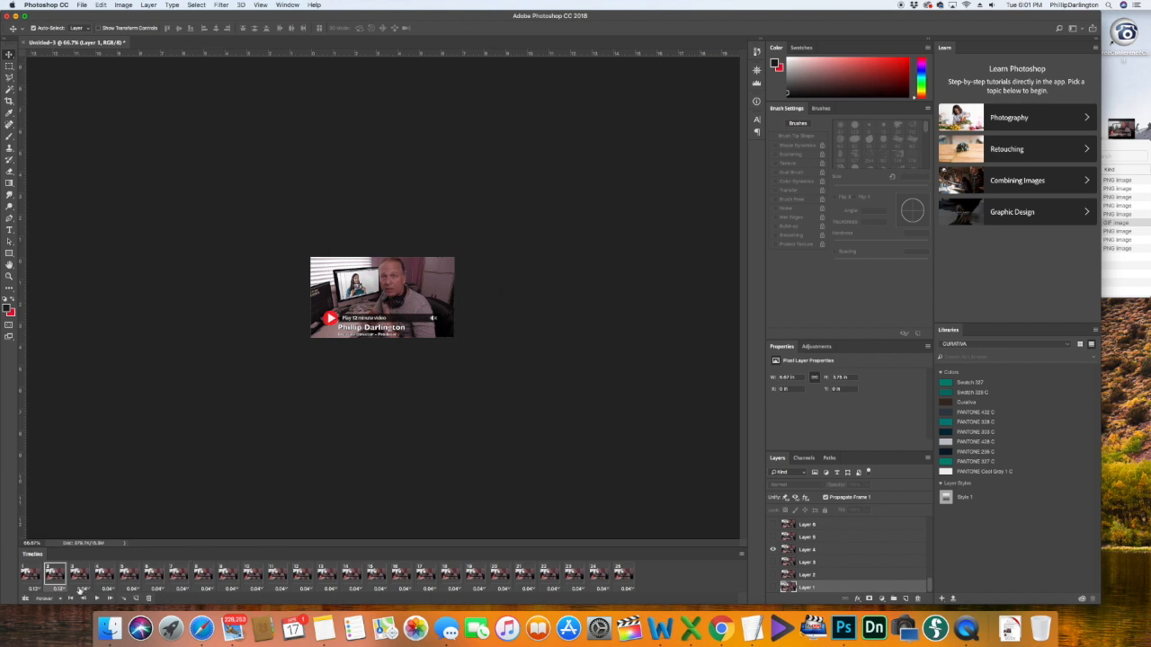
Step: Set a custom frame delay of 0.12 seconds for the third frame
{"action": "left_click", "coordinate": [81, 590]}
{"action": "left_click", "coordinate": [86, 576]}
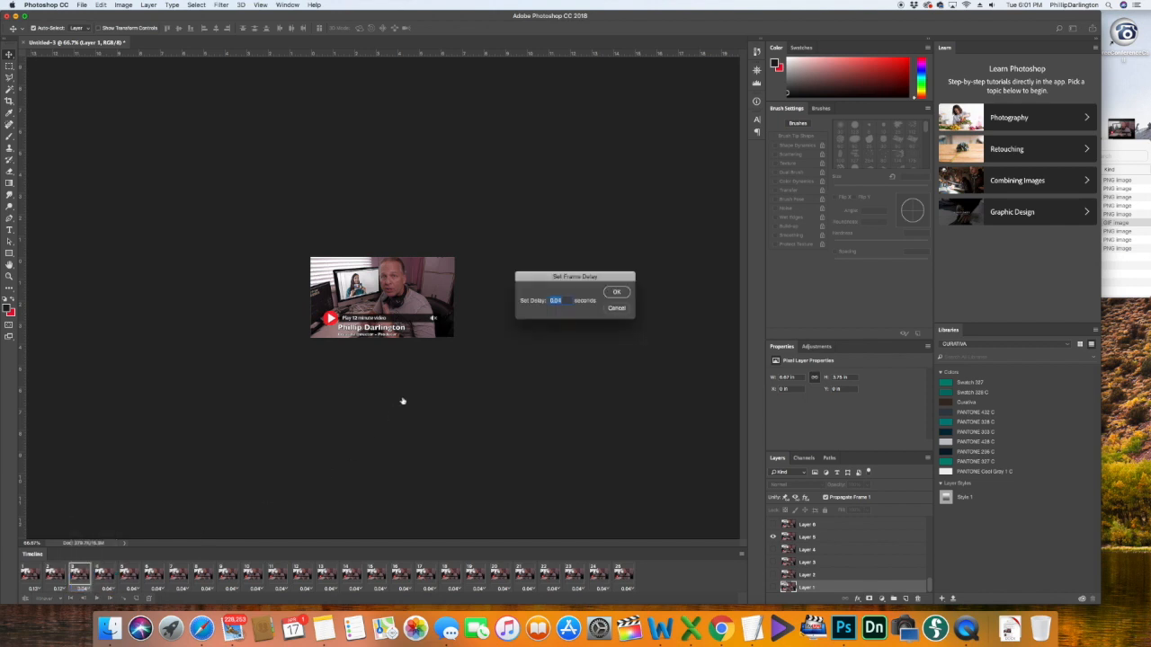
{"action": "left_click", "coordinate": [563, 301]}
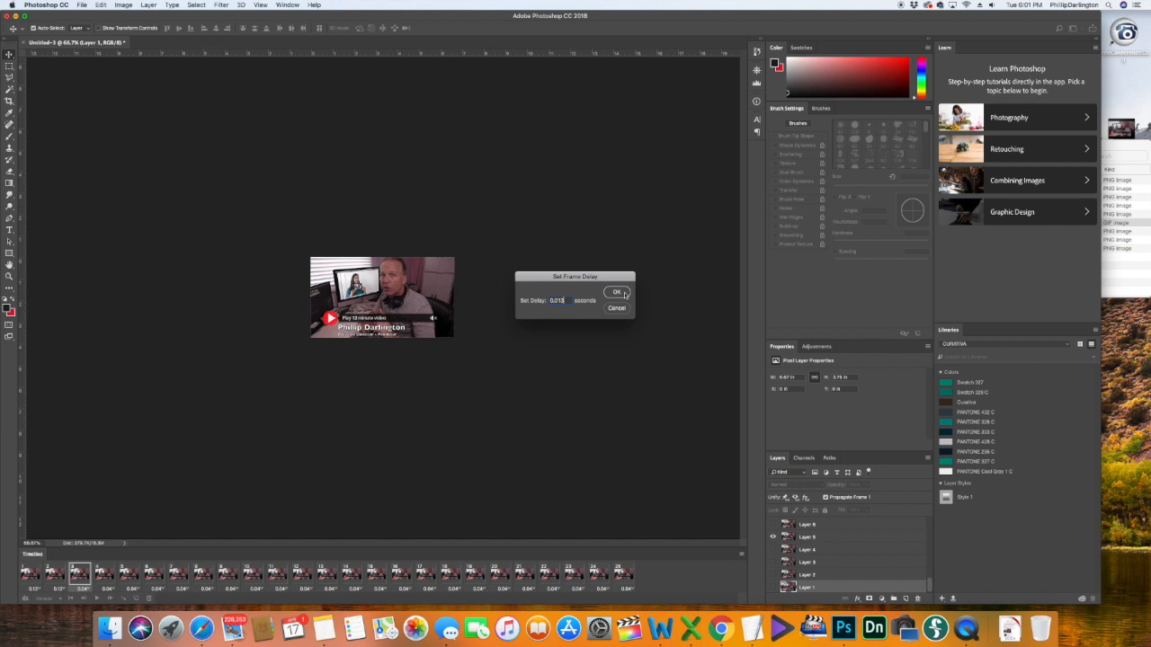
{"action": "double_click", "coordinate": [561, 303]}
{"action": "left_click", "coordinate": [558, 301]}
{"action": "key", "text": "BackSpace"}
{"action": "left_click", "coordinate": [616, 293]}
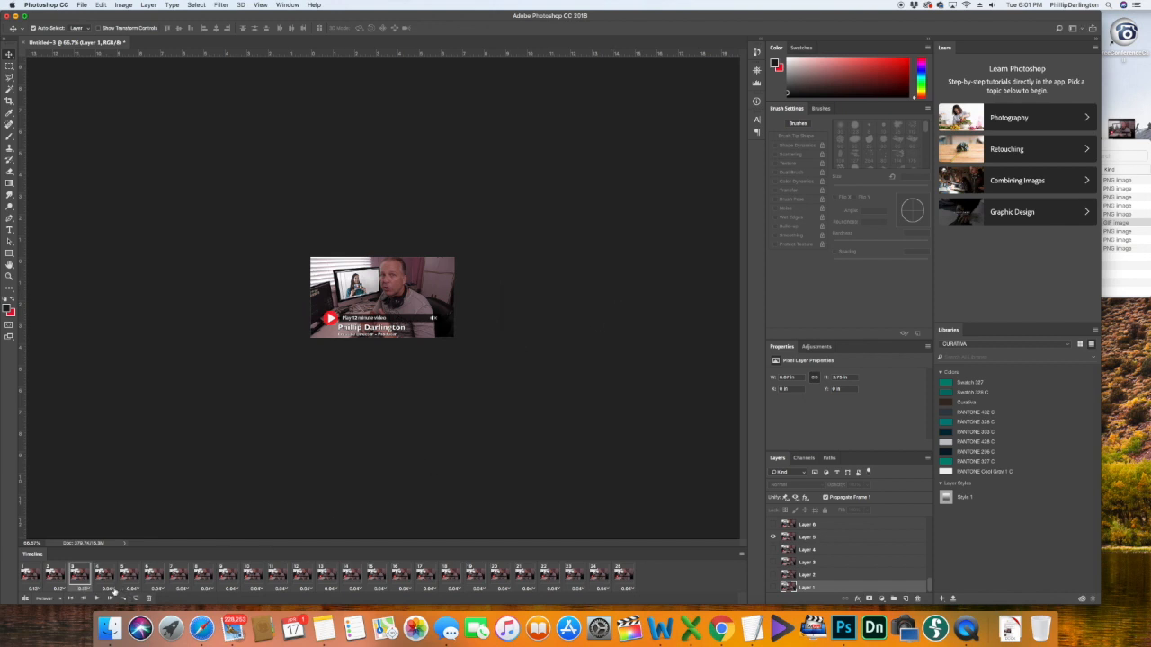
Step: Set a custom frame delay of 0.12 seconds for all remaining frames, from frame 4 onward
{"action": "left_click", "coordinate": [109, 590]}
{"action": "left_click", "coordinate": [117, 578]}
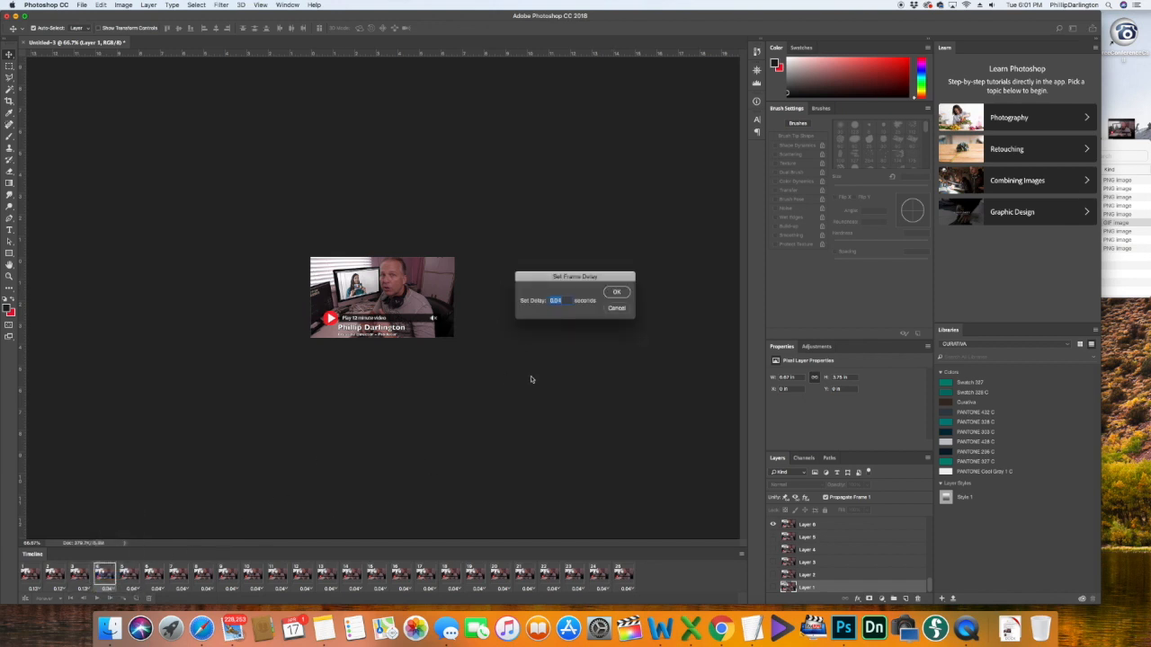
{"action": "left_click", "coordinate": [558, 301]}
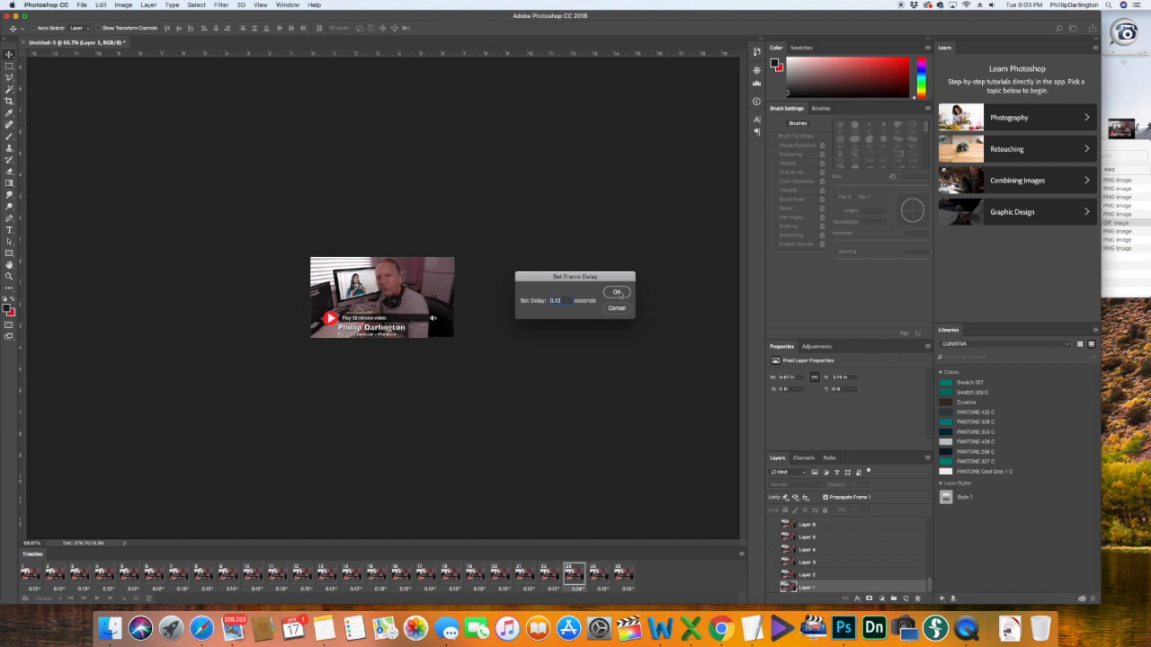
{"action": "left_click", "coordinate": [617, 292]}
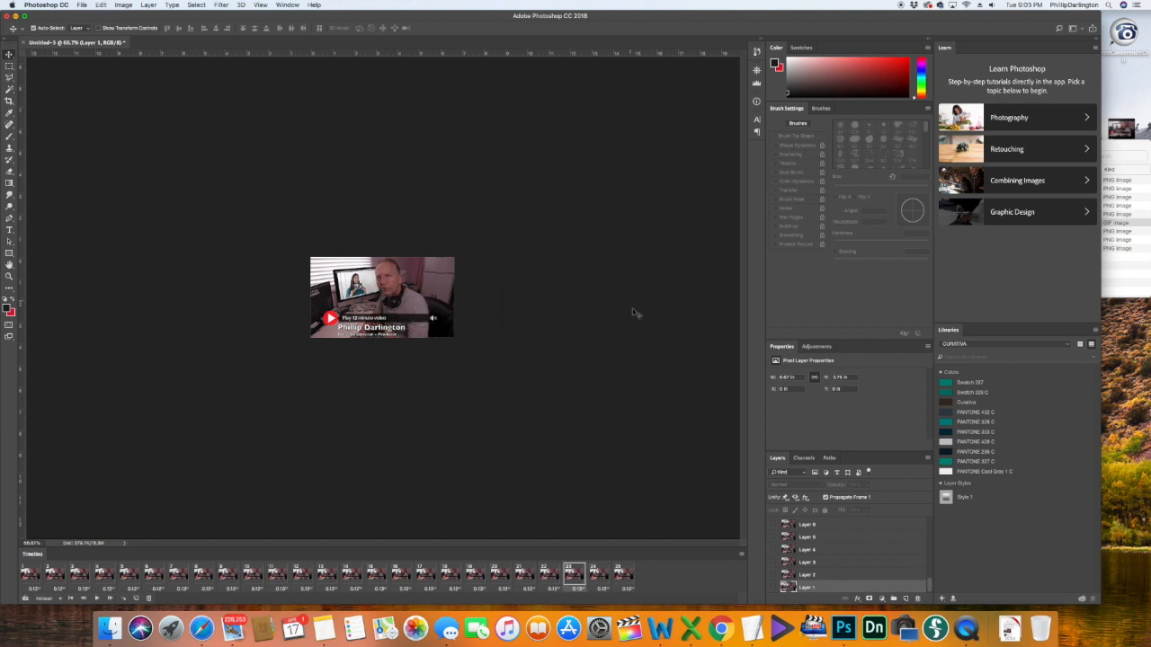
{"action": "left_click", "coordinate": [618, 381]}
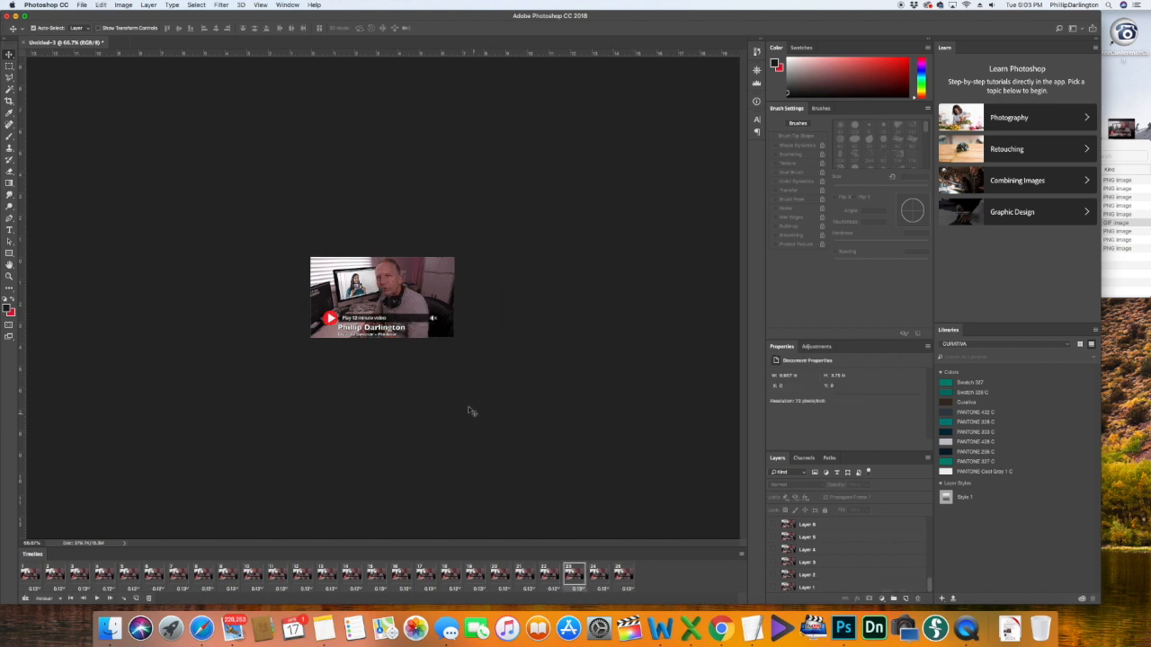
Step: Start a Save for Web (Legacy) export with GIF format, Adaptive color reduction and Forever looping
{"action": "left_click", "coordinate": [81, 6]}
{"action": "mouse_move", "coordinate": [113, 120]}
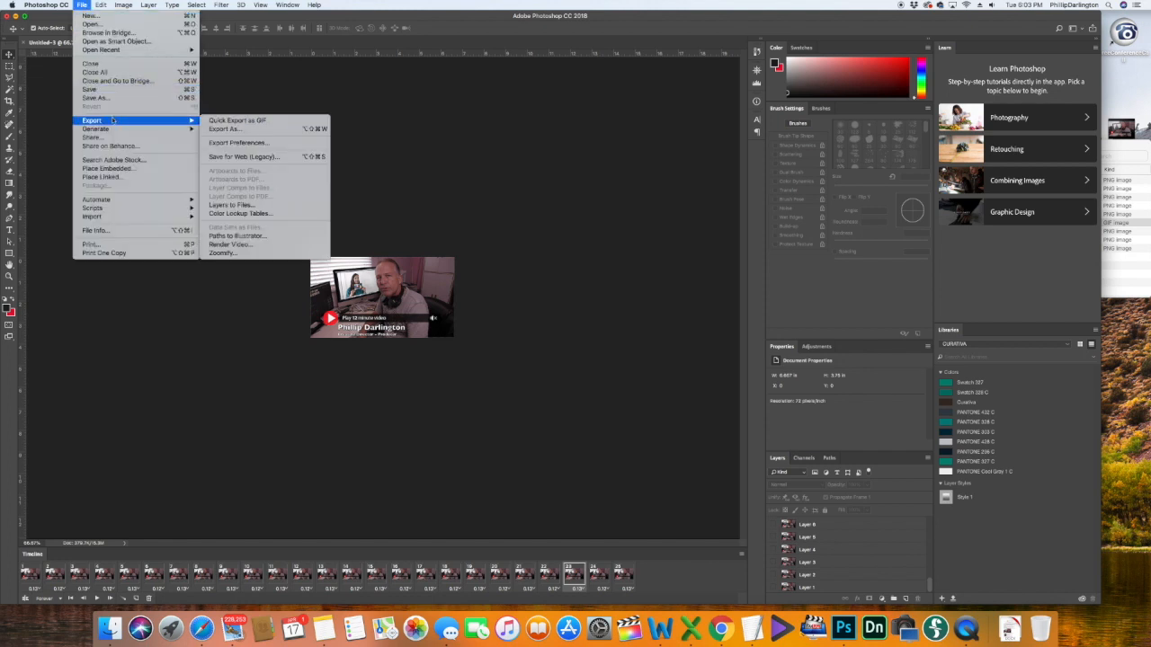
{"action": "left_click", "coordinate": [236, 158]}
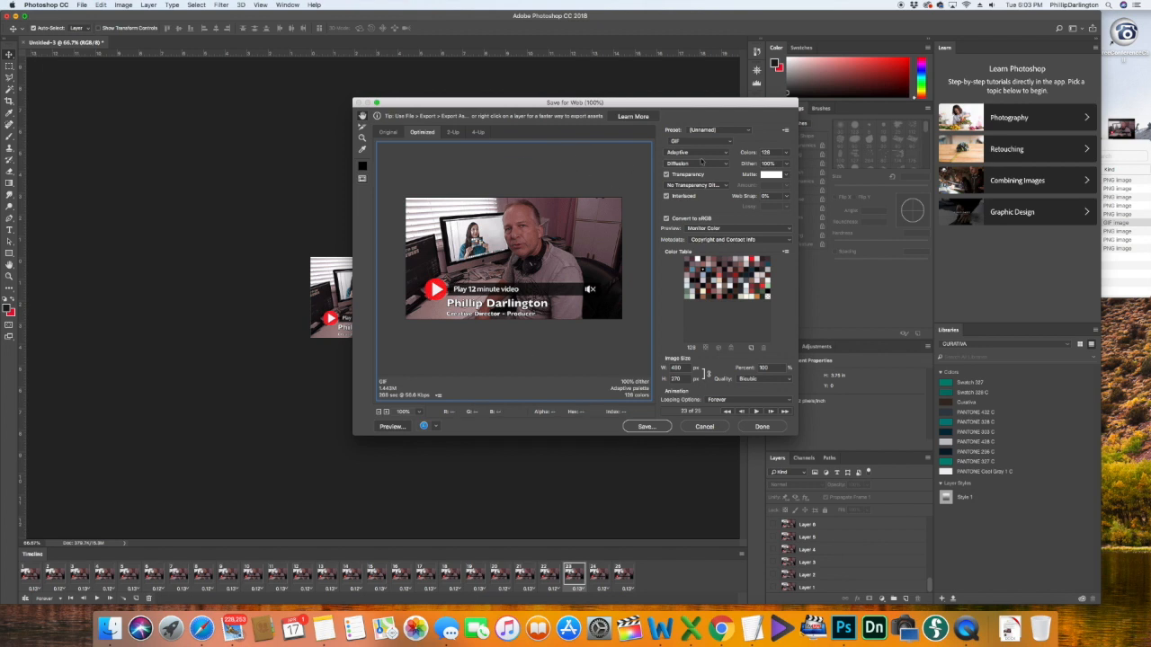
{"action": "left_click", "coordinate": [732, 143]}
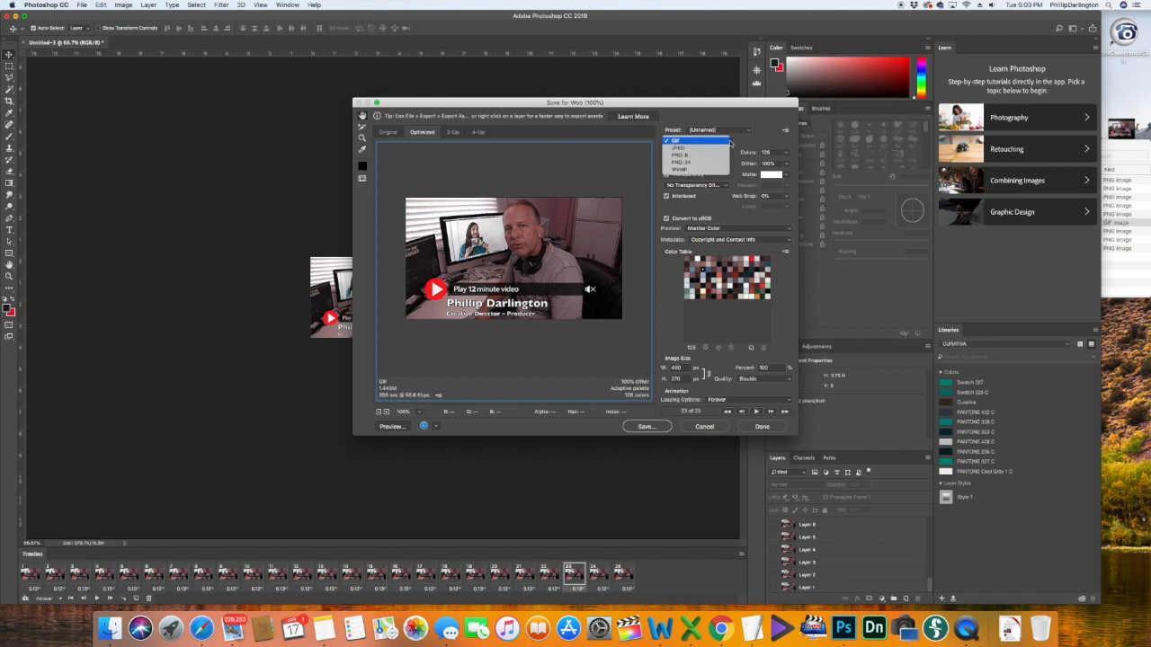
{"action": "left_click", "coordinate": [728, 142]}
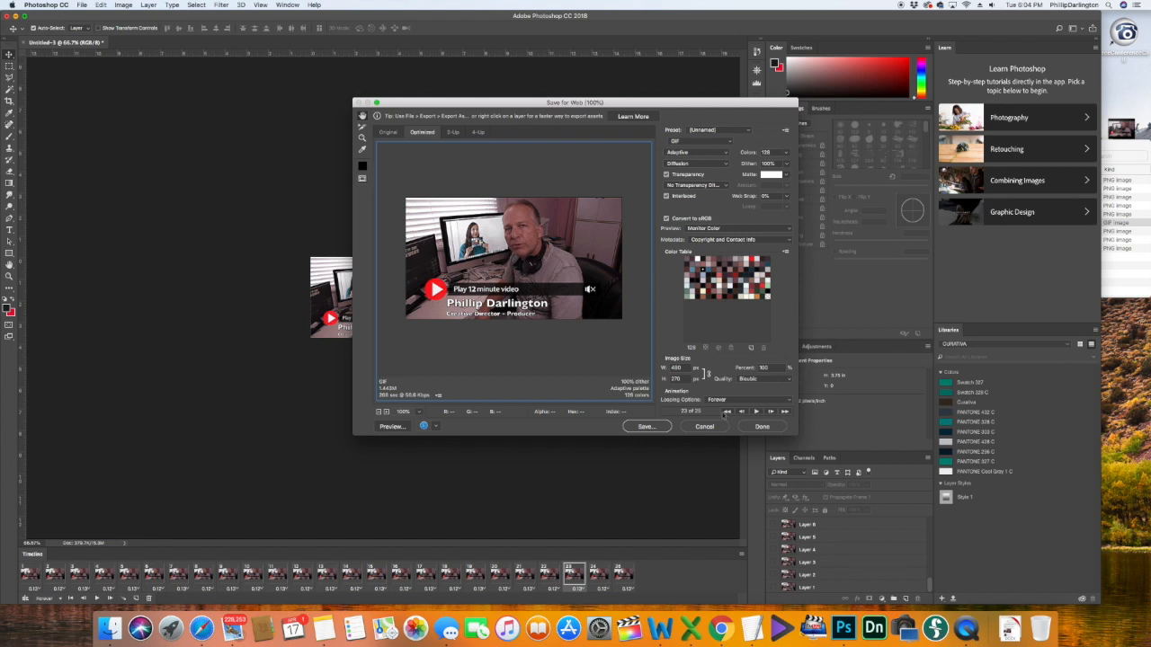
{"action": "left_click", "coordinate": [790, 404]}
{"action": "left_click", "coordinate": [782, 401]}
{"action": "left_click", "coordinate": [727, 153]}
{"action": "left_click", "coordinate": [733, 158]}
Step: Save the optimized animation to the Desktop as play3.gif
{"action": "left_click", "coordinate": [648, 428]}
{"action": "left_click", "coordinate": [413, 277]}
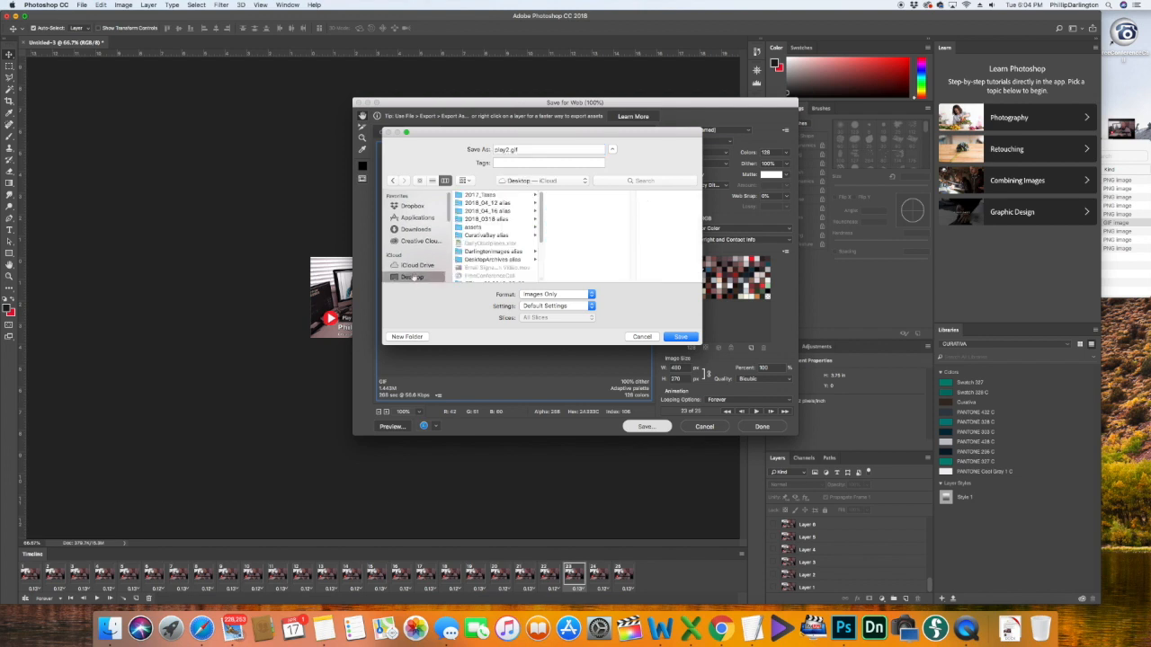
{"action": "left_click", "coordinate": [506, 150]}
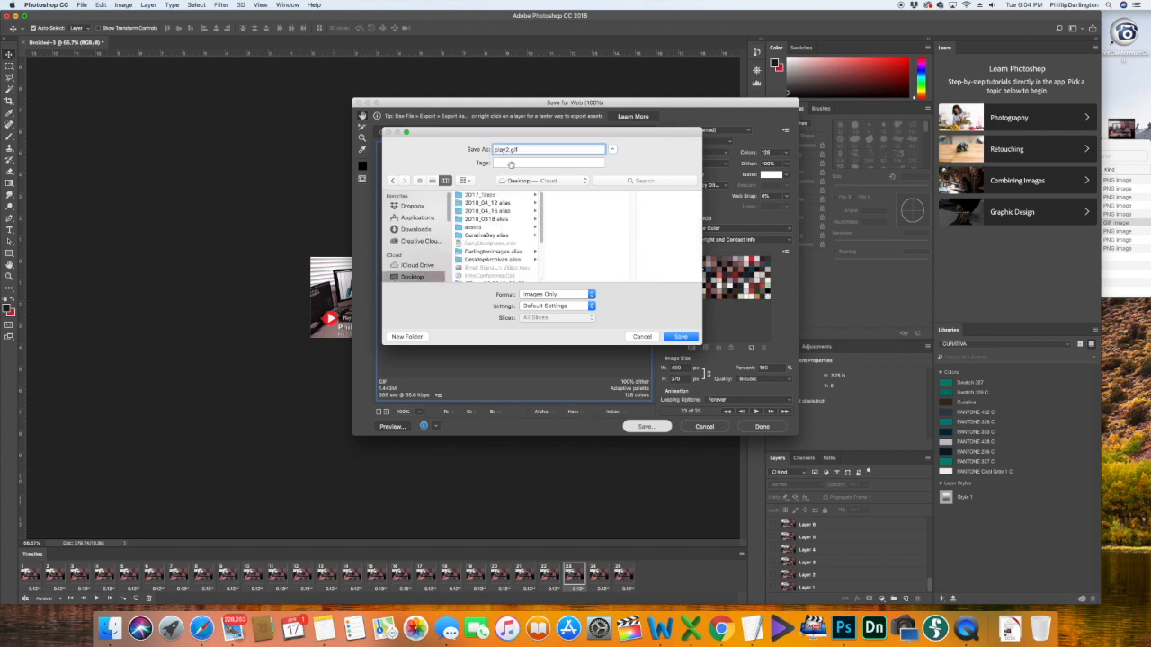
{"action": "key", "text": "BackSpace"}
{"action": "type", "text": "3"}
{"action": "left_click", "coordinate": [681, 337]}
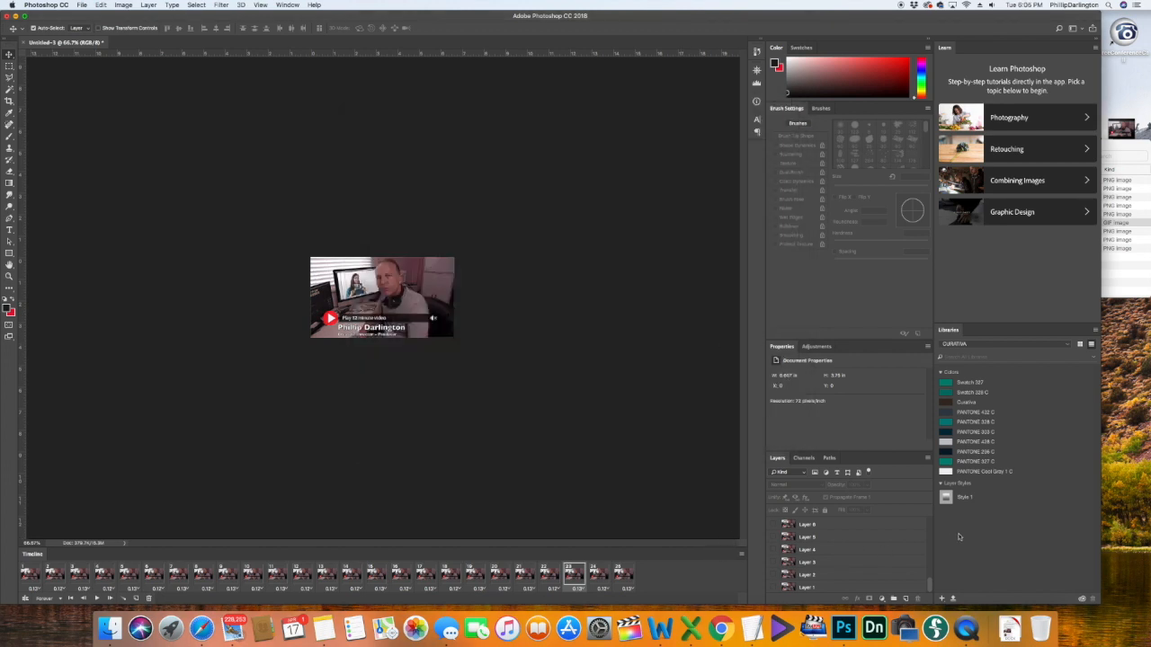
Step: Quit Photoshop without saving the document and close the assets folder window
{"action": "key", "text": "super+q"}
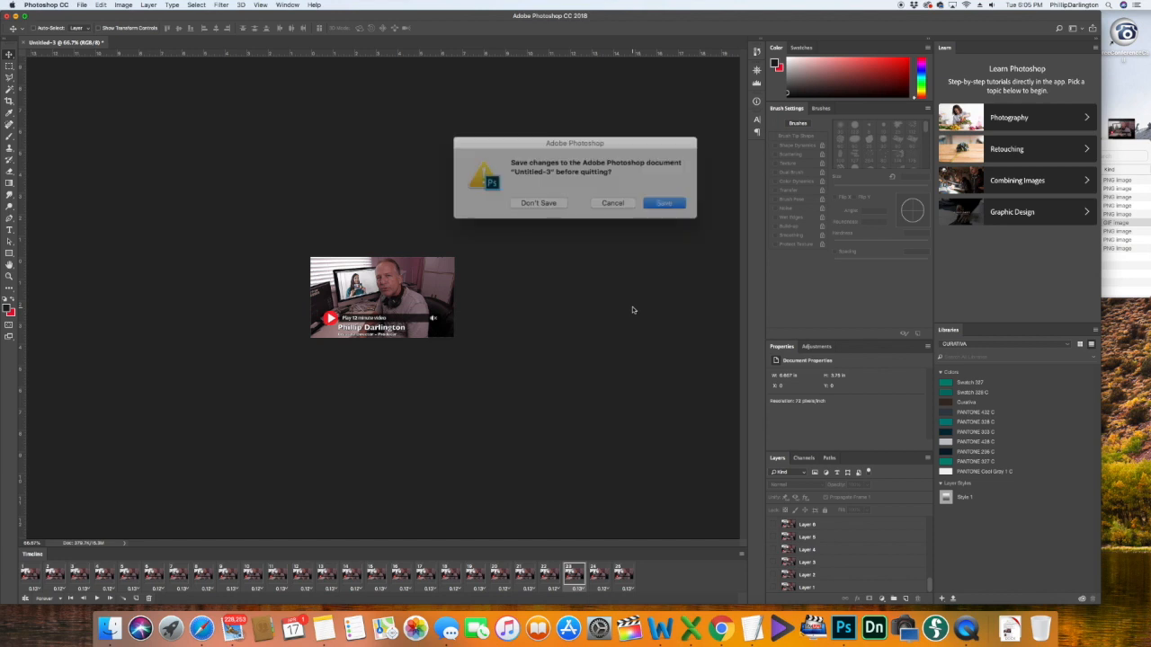
{"action": "left_click", "coordinate": [555, 200]}
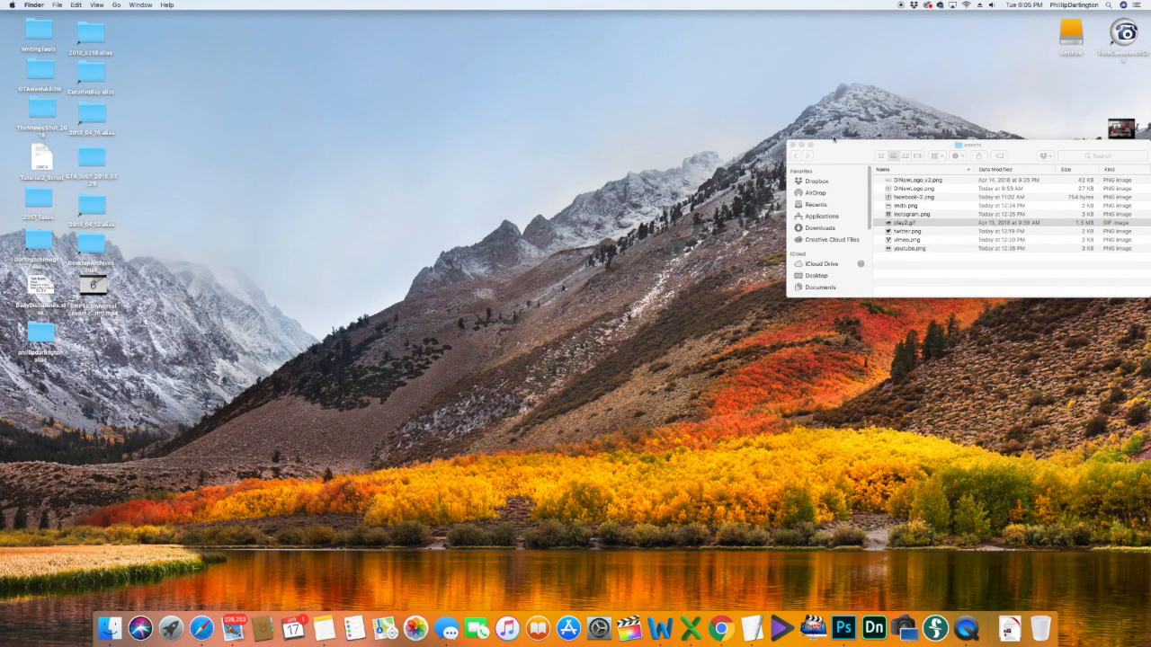
{"action": "left_click", "coordinate": [794, 145]}
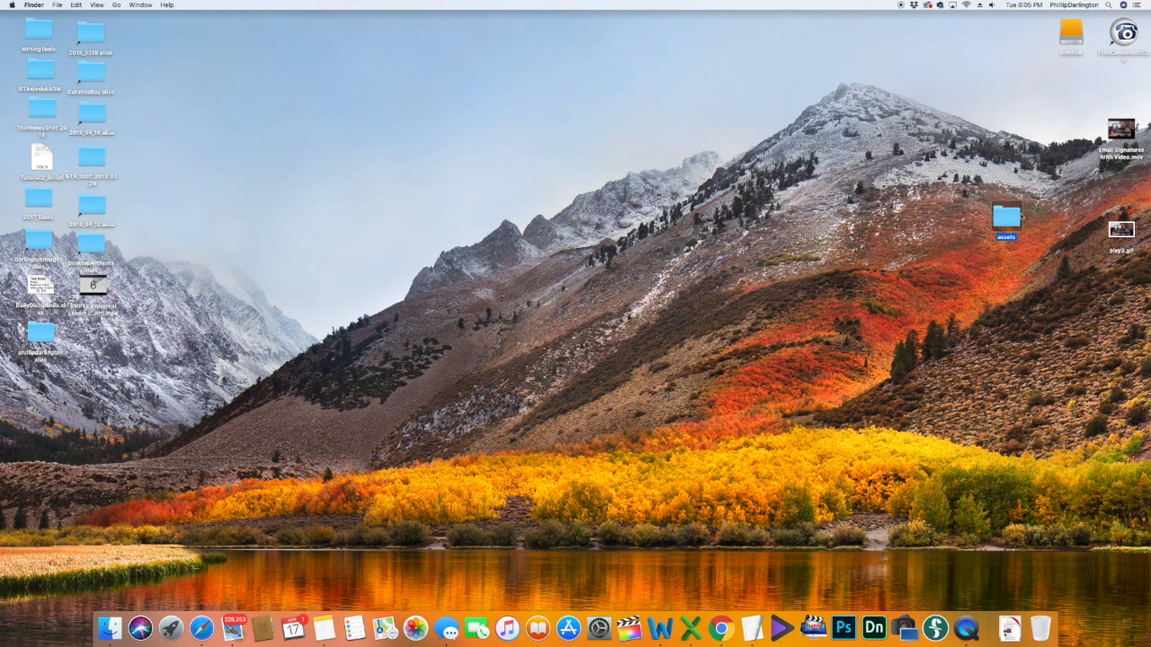
Step: Move the desktop clip Email Signatures With Video.mov to the Trash
{"action": "left_click", "coordinate": [1121, 231]}
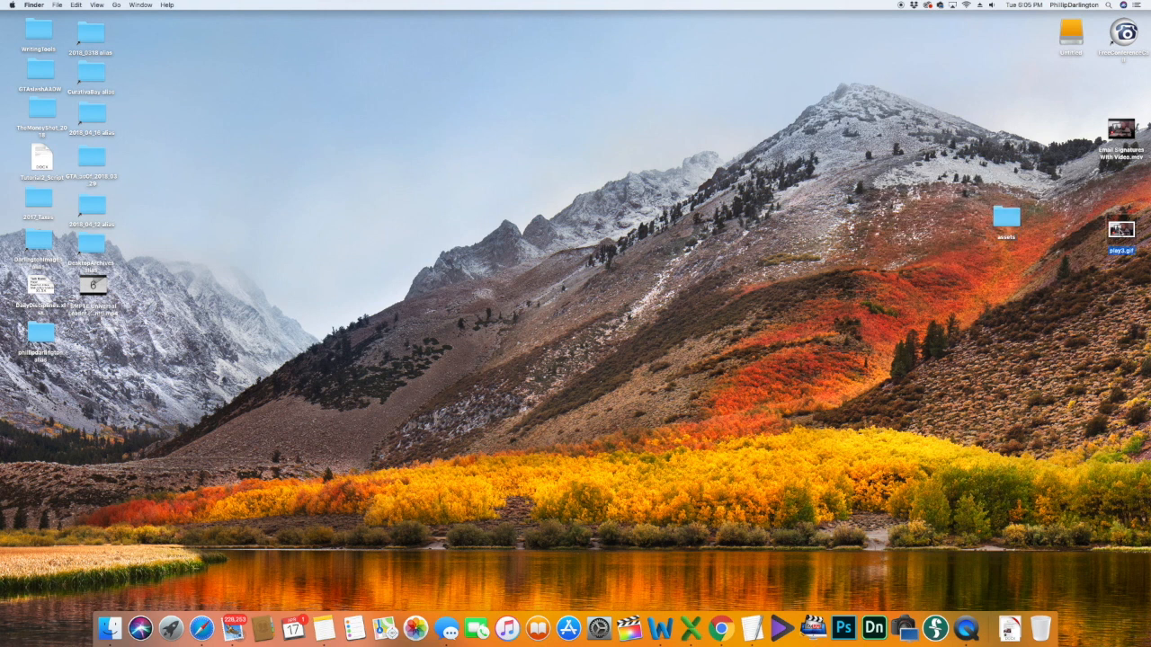
{"action": "left_click", "coordinate": [1096, 233]}
{"action": "left_click_drag", "start_coordinate": [1120, 132], "coordinate": [735, 137]}
{"action": "right_click", "coordinate": [729, 141]}
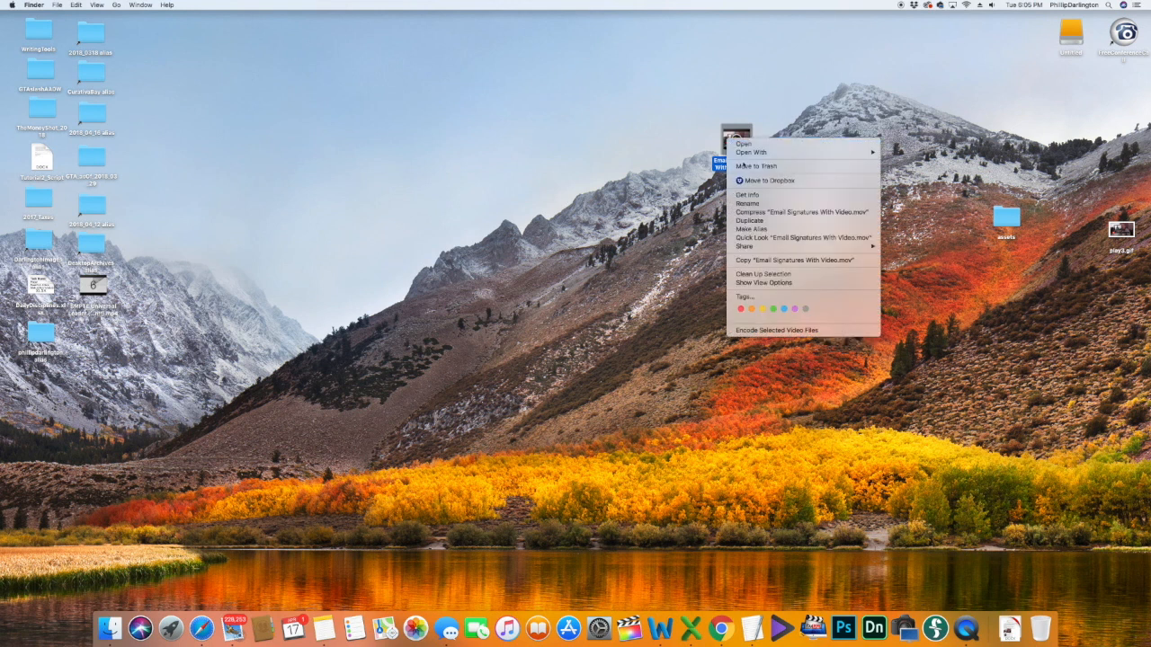
{"action": "left_click", "coordinate": [754, 165]}
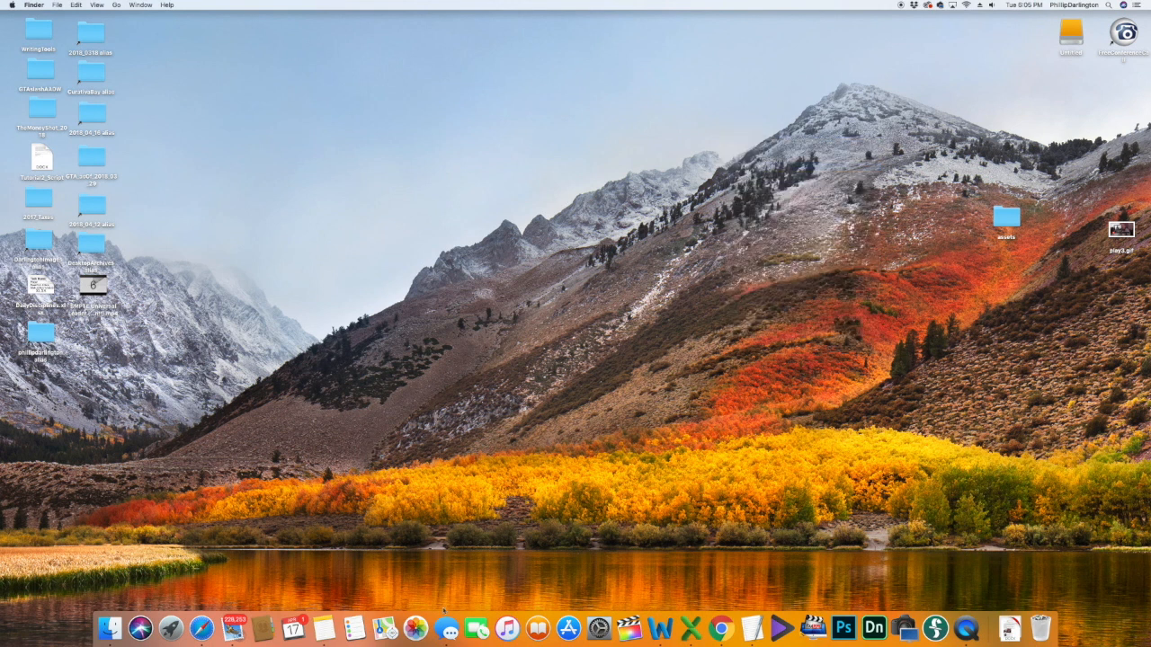
Step: Switch to Safari and open play3.gif from the Desktop to preview the animation
{"action": "left_click", "coordinate": [202, 628]}
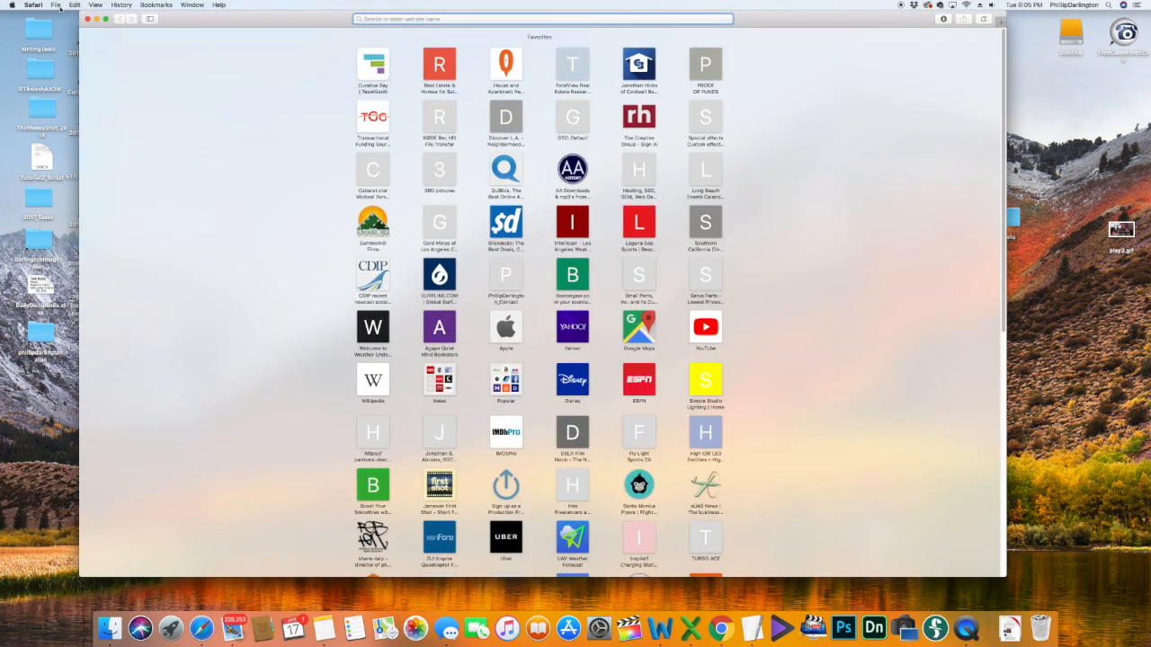
{"action": "left_click", "coordinate": [59, 5]}
{"action": "left_click", "coordinate": [76, 41]}
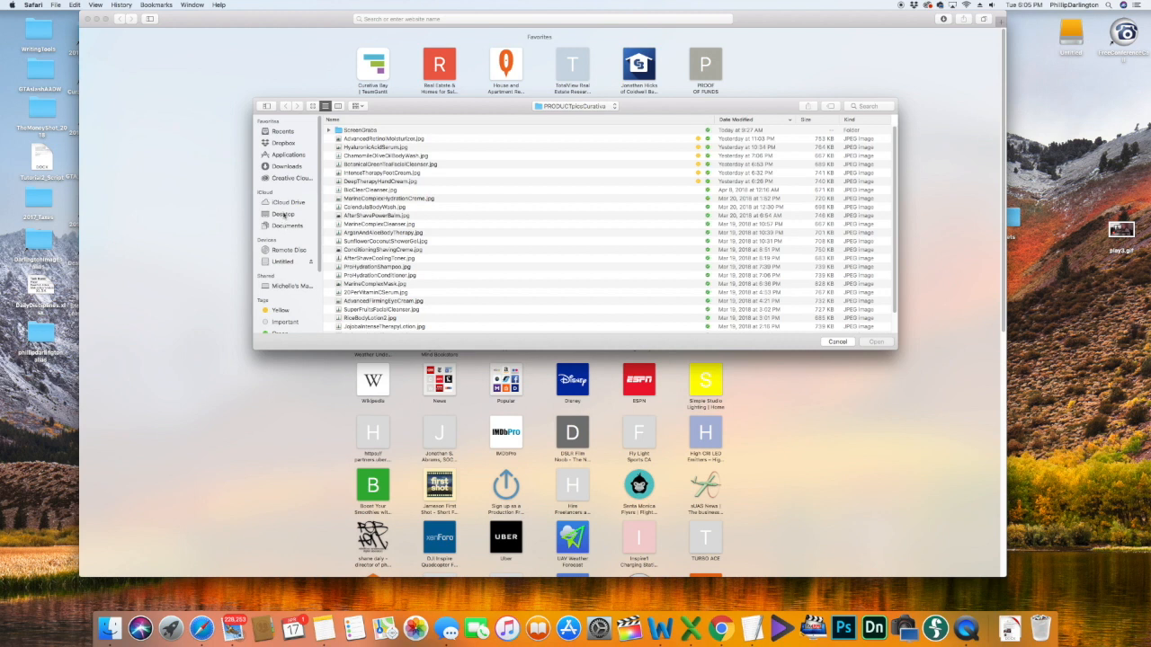
{"action": "left_click", "coordinate": [283, 214]}
{"action": "left_click", "coordinate": [351, 133]}
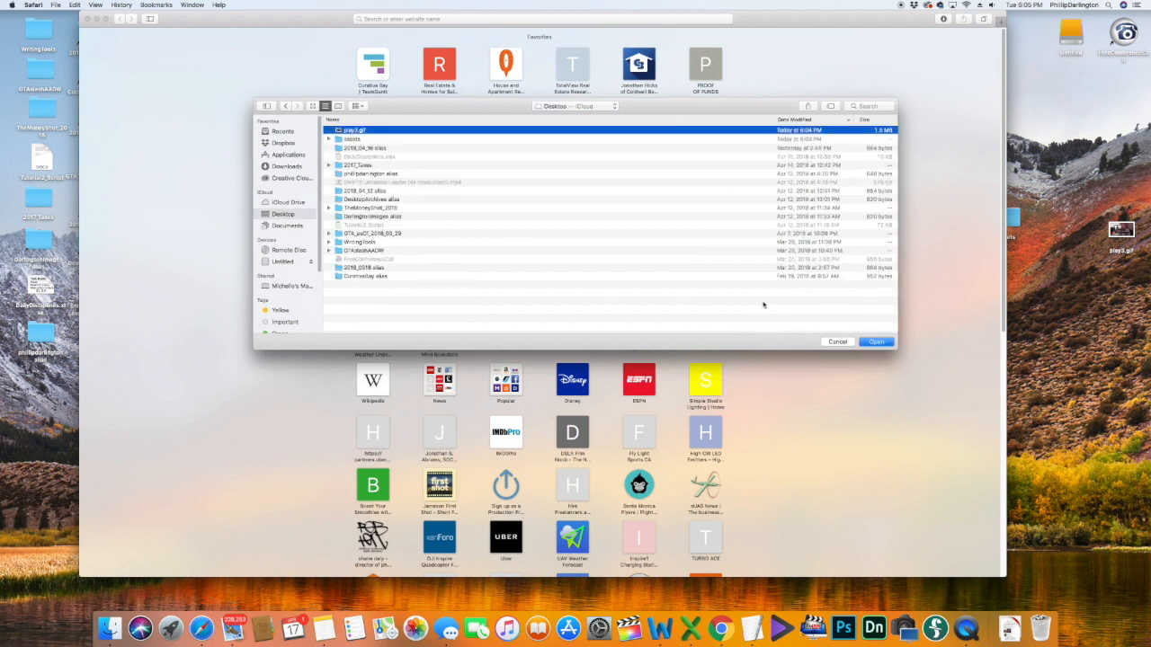
{"action": "left_click", "coordinate": [876, 341]}
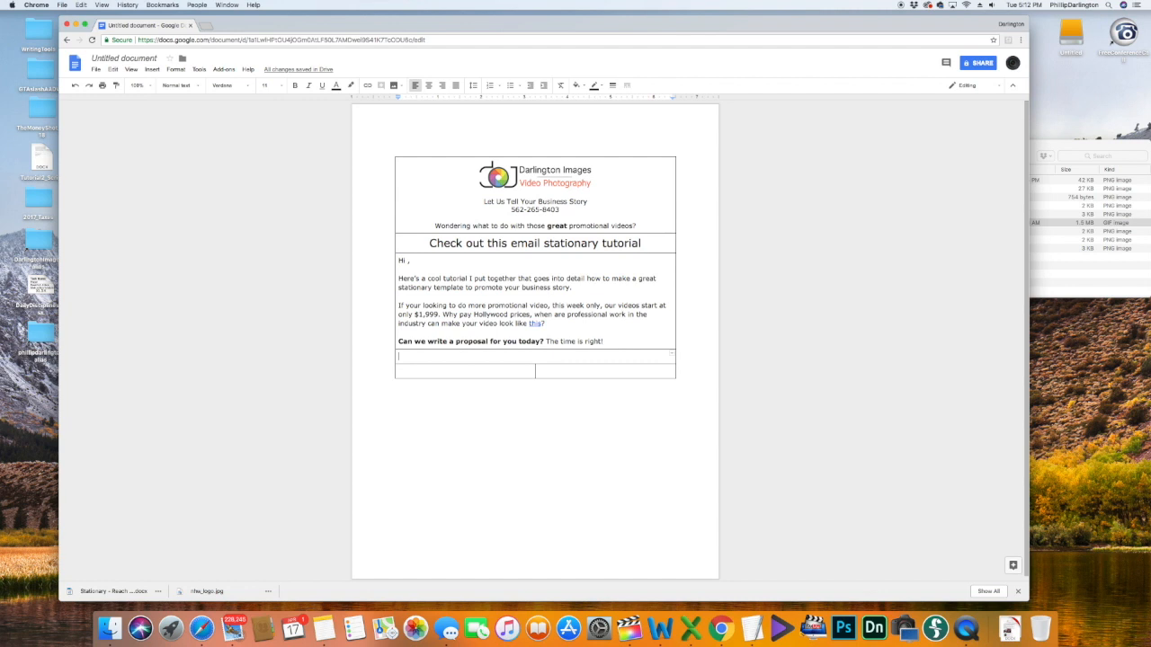
Step: Insert play2.gif from the assets folder into the empty full-width table row of the Google Docs document
{"action": "left_click", "coordinate": [1076, 155]}
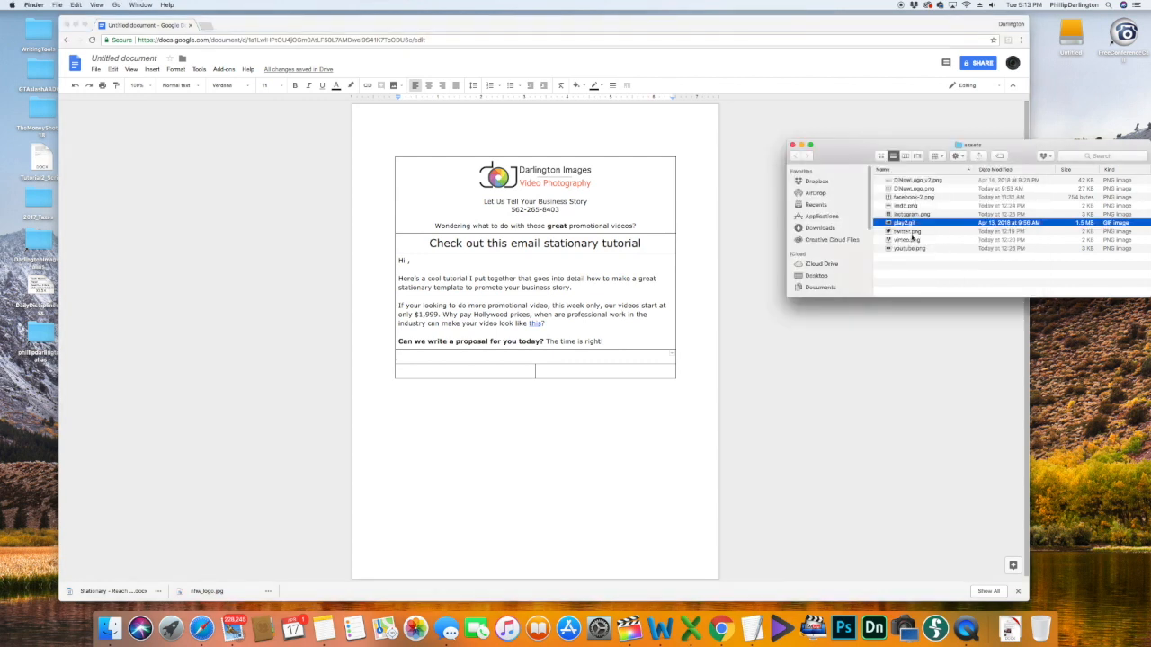
{"action": "left_click_drag", "start_coordinate": [890, 222], "coordinate": [499, 358]}
{"action": "left_click", "coordinate": [633, 422]}
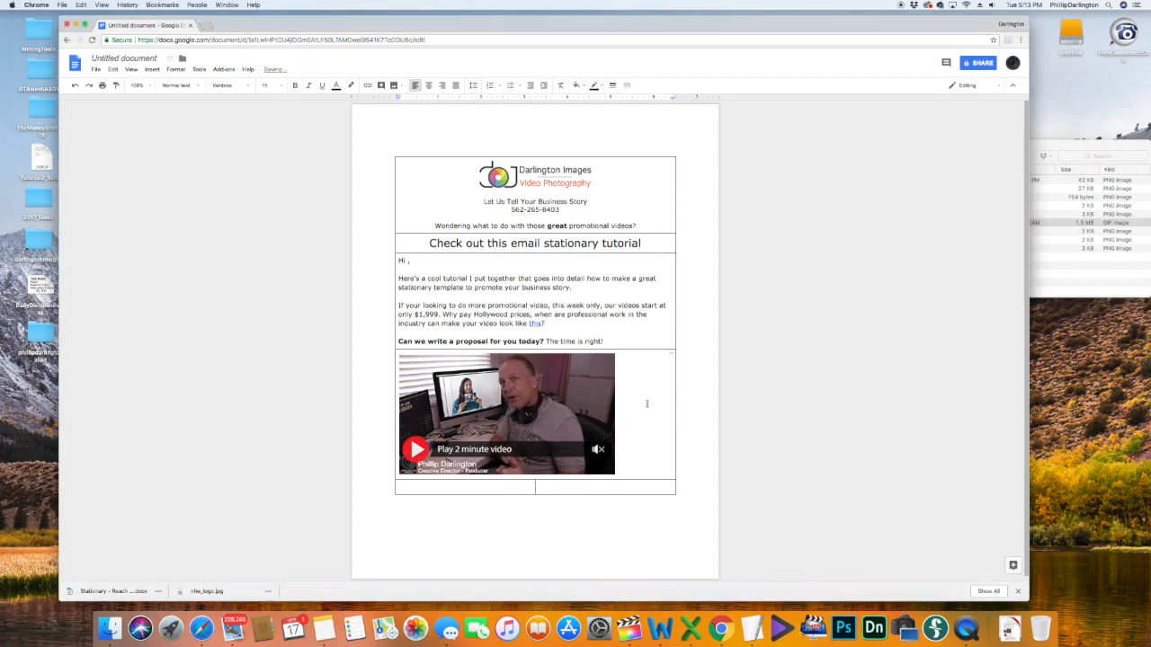
Step: Add the line "Video Marketing is our passion - the best tool for affordable brand expansion" beneath the animation
{"action": "key", "text": "Return"}
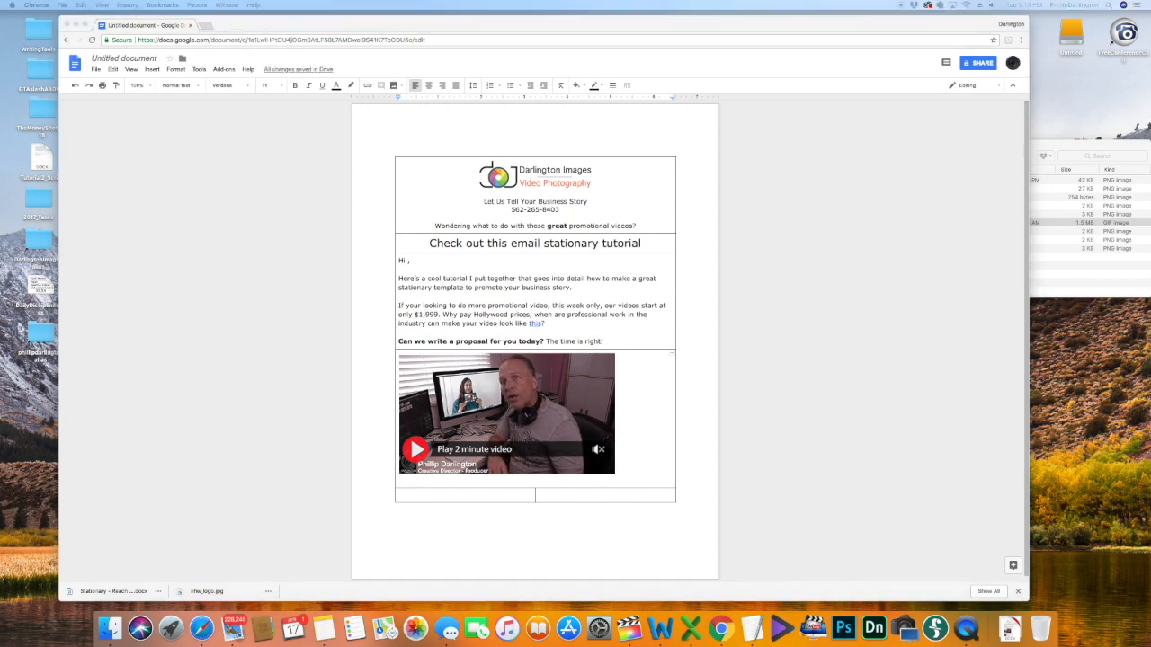
{"action": "left_click", "coordinate": [483, 483]}
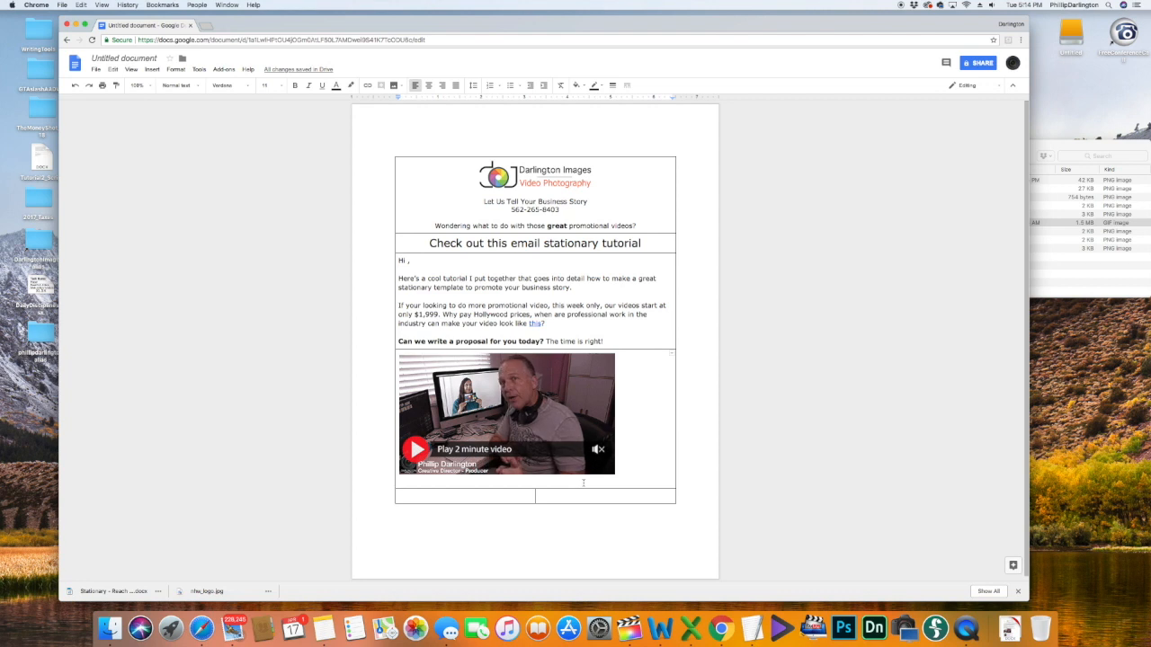
{"action": "key", "text": "super+v"}
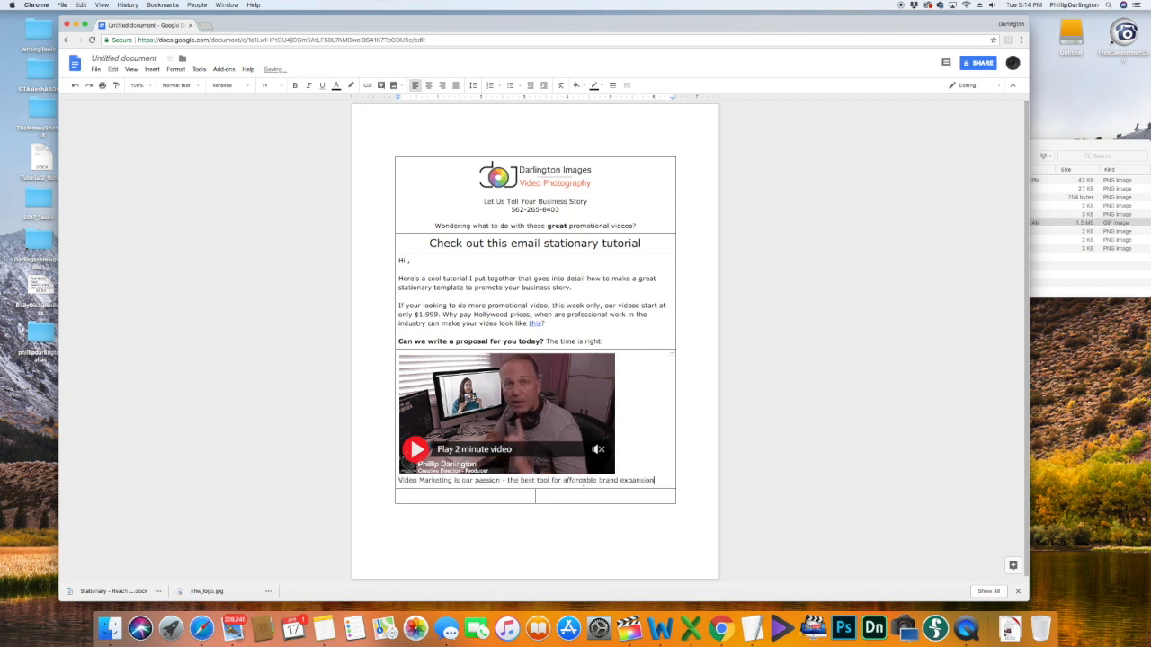
Step: Format the tagline beneath the animation in italics with a dark gray text color
{"action": "triple_click", "coordinate": [582, 483]}
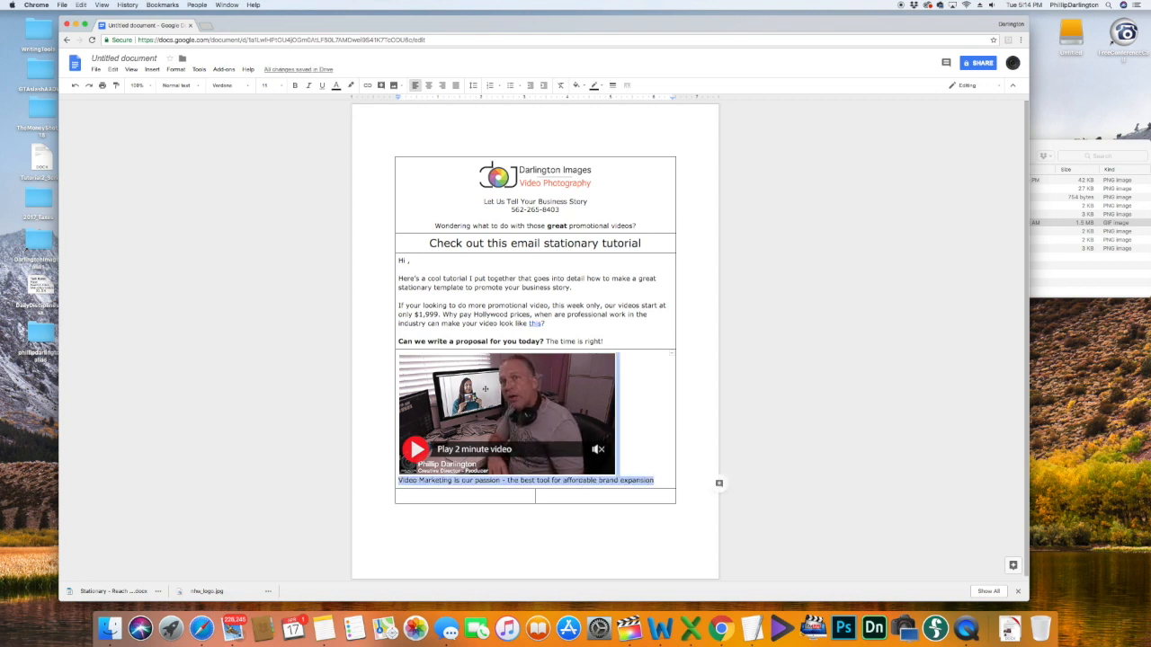
{"action": "left_click", "coordinate": [308, 85]}
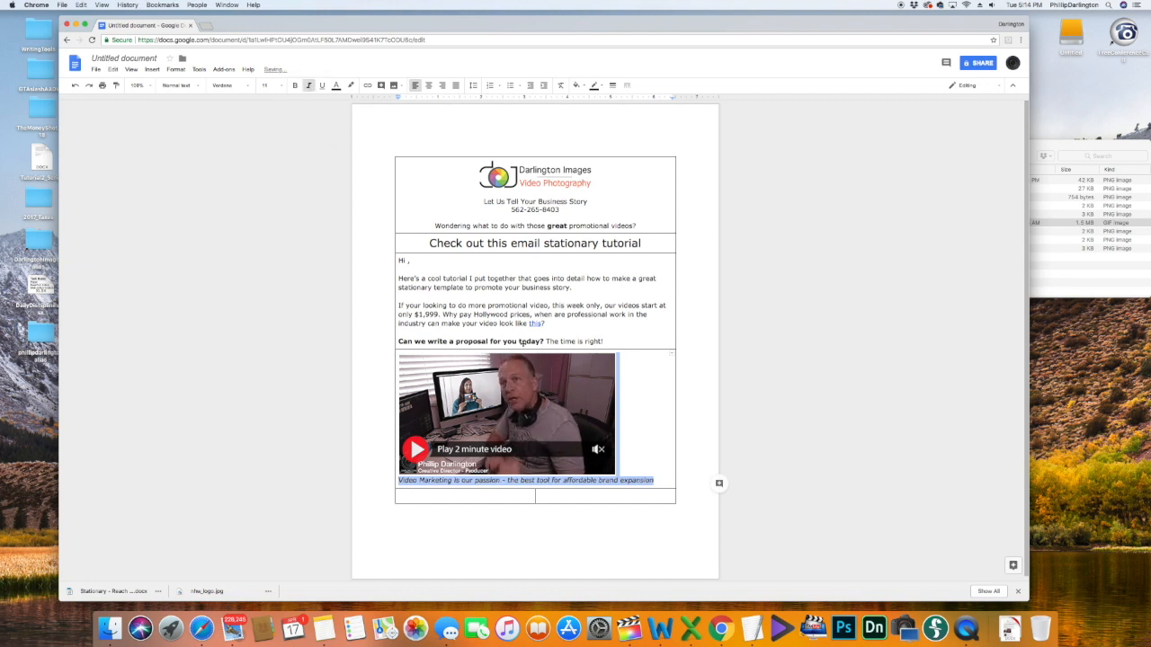
{"action": "left_click", "coordinate": [336, 85]}
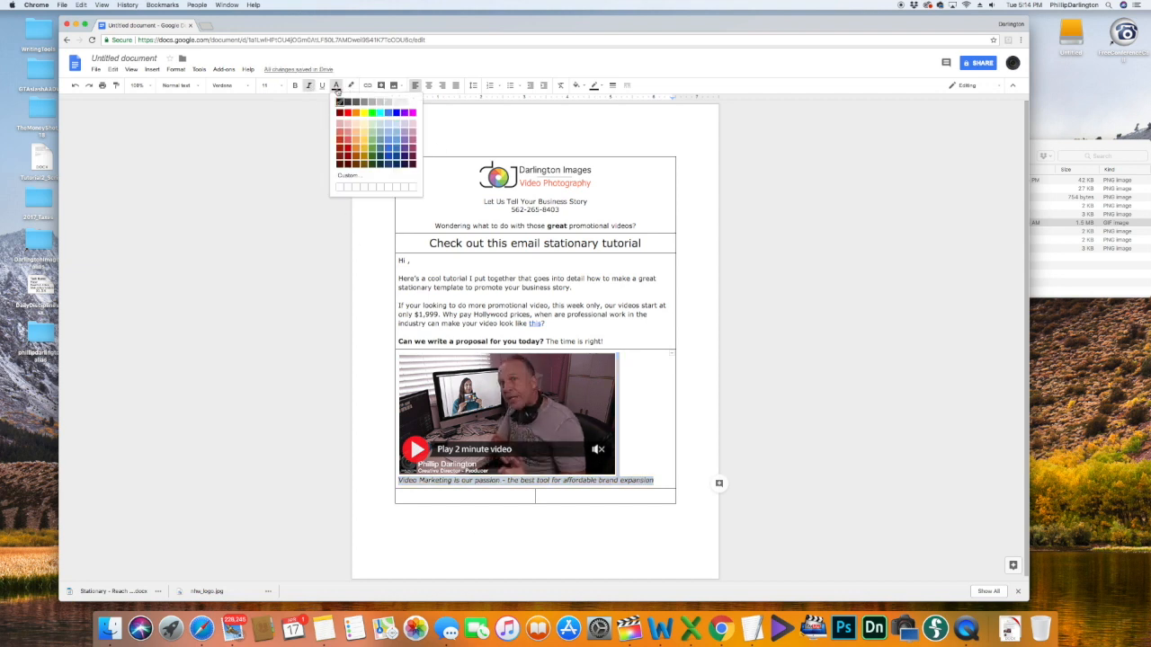
{"action": "left_click", "coordinate": [346, 105]}
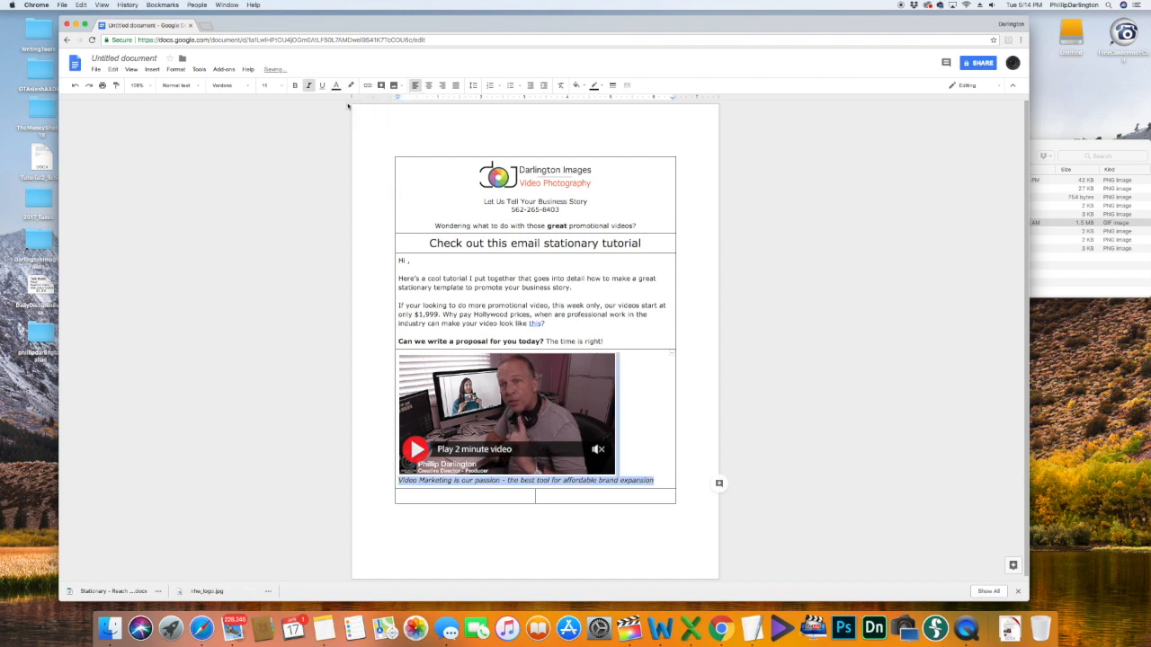
{"action": "left_click", "coordinate": [630, 486]}
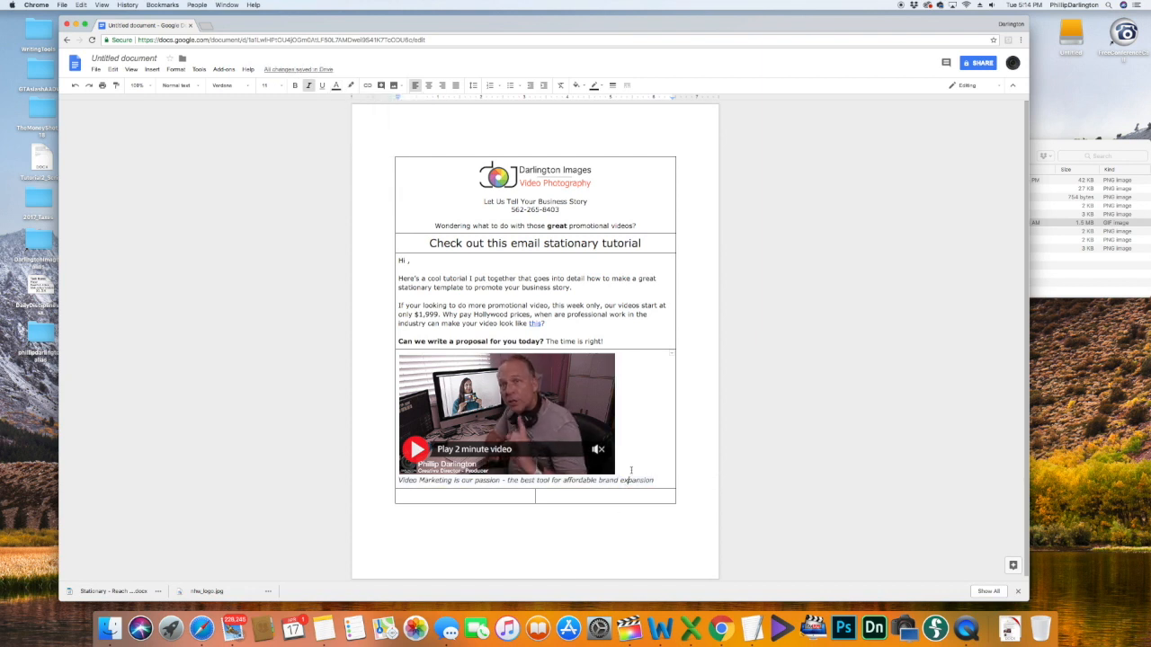
{"action": "left_click", "coordinate": [659, 480]}
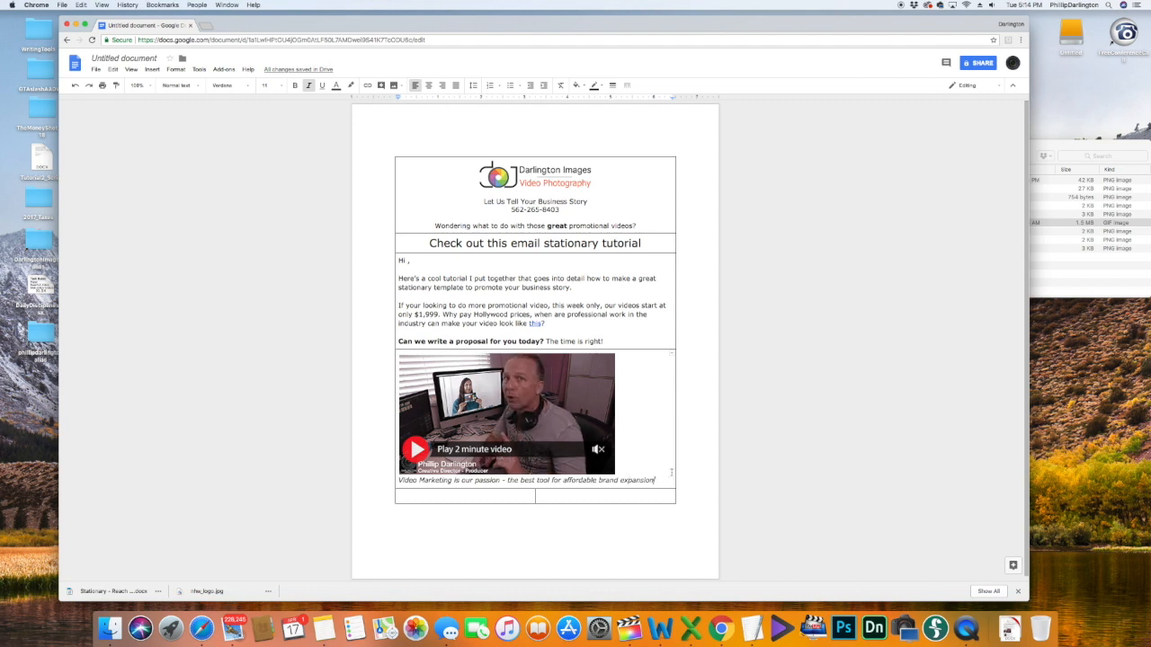
Step: Center the animated GIF horizontally within its full-width table row
{"action": "left_click", "coordinate": [616, 469]}
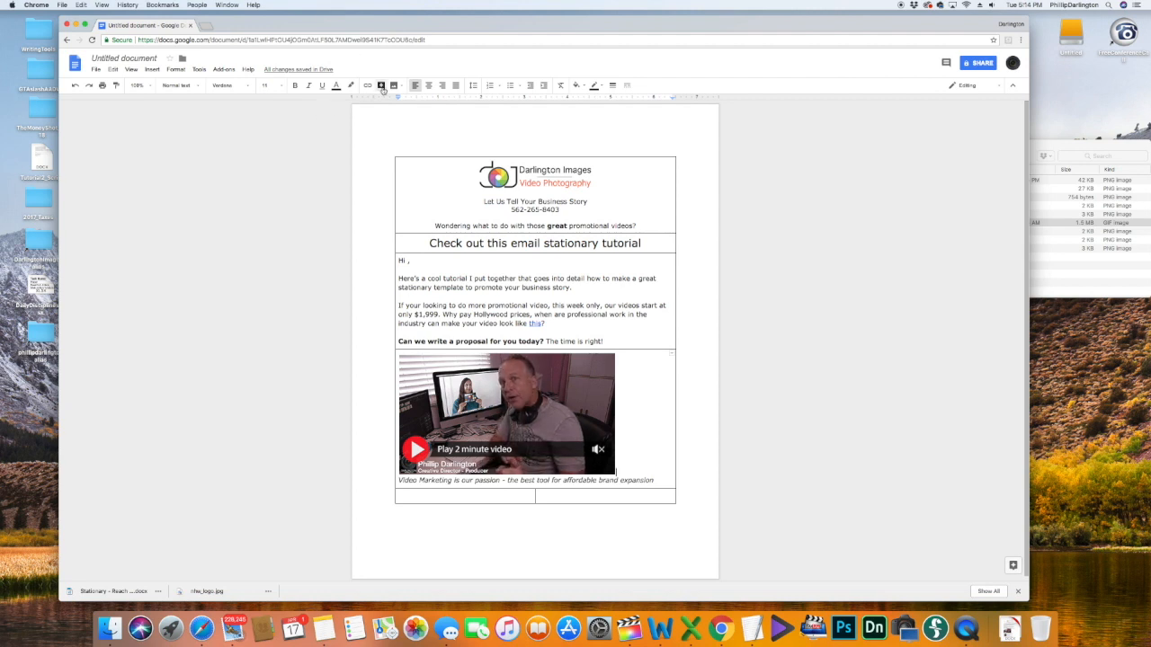
{"action": "left_click", "coordinate": [428, 85]}
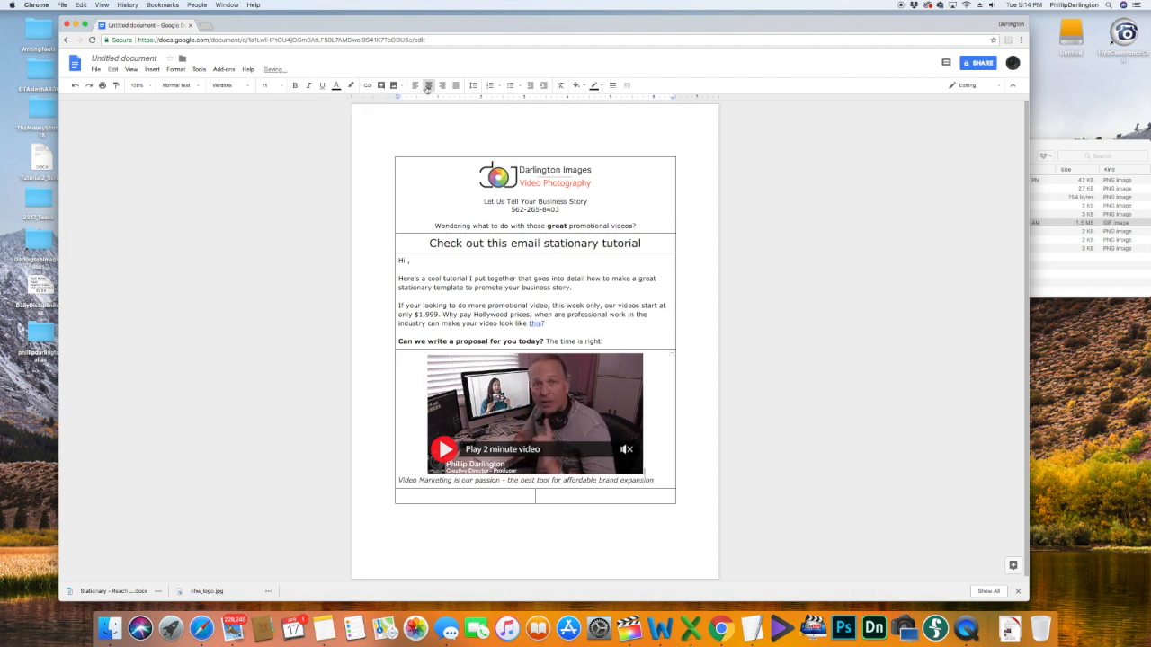
{"action": "left_click", "coordinate": [532, 480]}
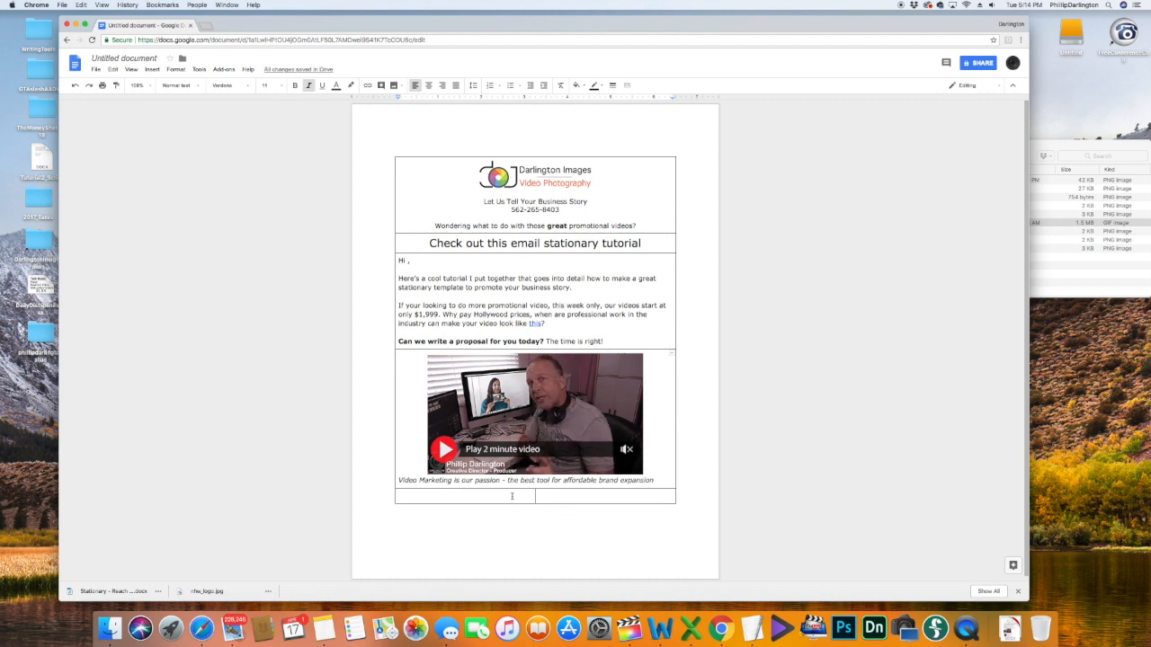
Step: Delete the empty two-column row at the end of the stationery table
{"action": "scroll", "coordinate": [515, 503], "scroll_direction": "down", "scroll_amount": 1}
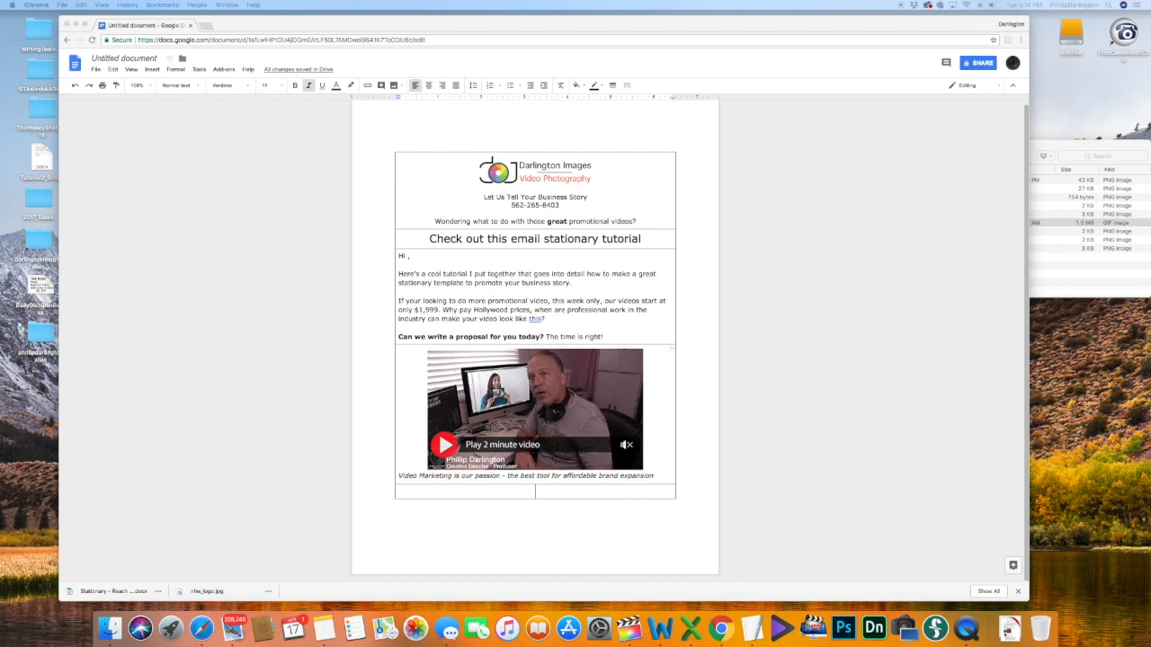
{"action": "left_click", "coordinate": [416, 491]}
{"action": "left_click_drag", "start_coordinate": [416, 491], "coordinate": [600, 492]}
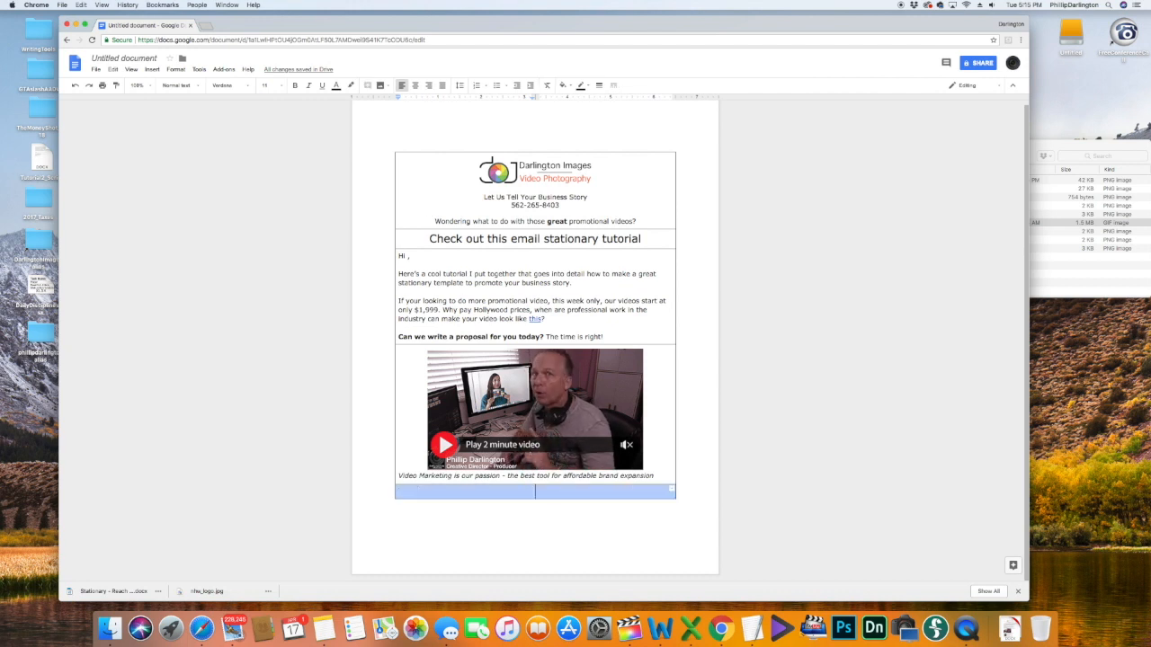
{"action": "right_click", "coordinate": [527, 493]}
{"action": "left_click", "coordinate": [567, 396]}
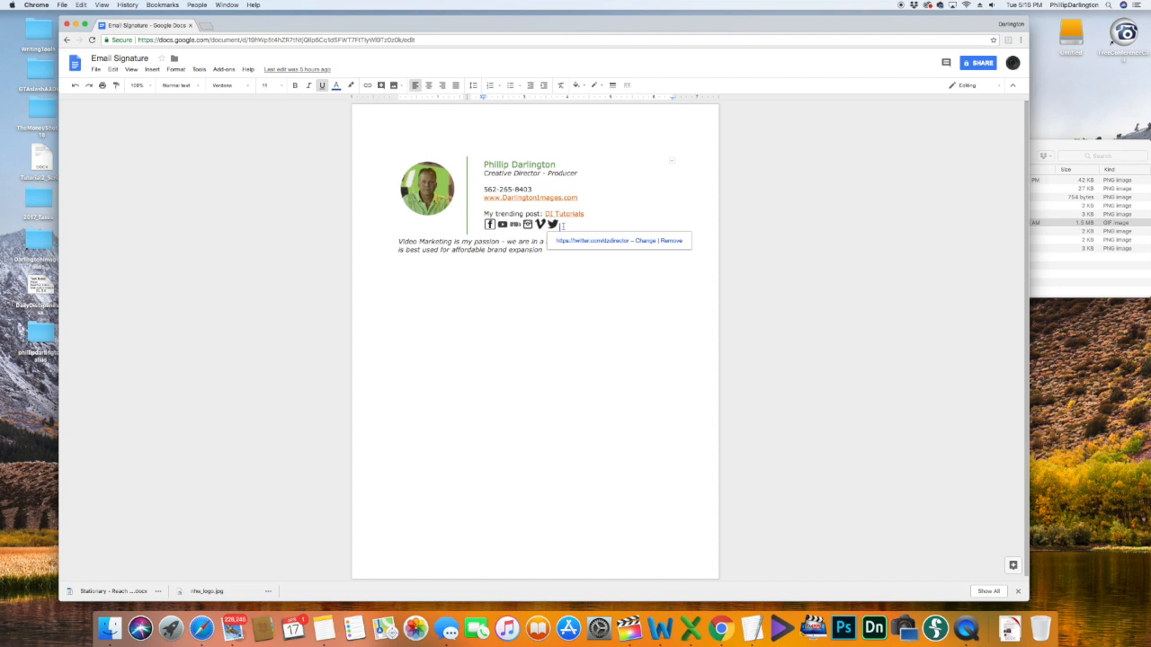
Step: Copy the signature table with photo, contact details and social icons from the Email Signature document and paste it below the table in Untitled document
{"action": "mouse_move", "coordinate": [563, 227]}
{"action": "left_mouse_down"}
{"action": "mouse_move", "coordinate": [485, 191]}
{"action": "mouse_move", "coordinate": [481, 165]}
{"action": "mouse_move", "coordinate": [445, 179]}
{"action": "left_mouse_up"}
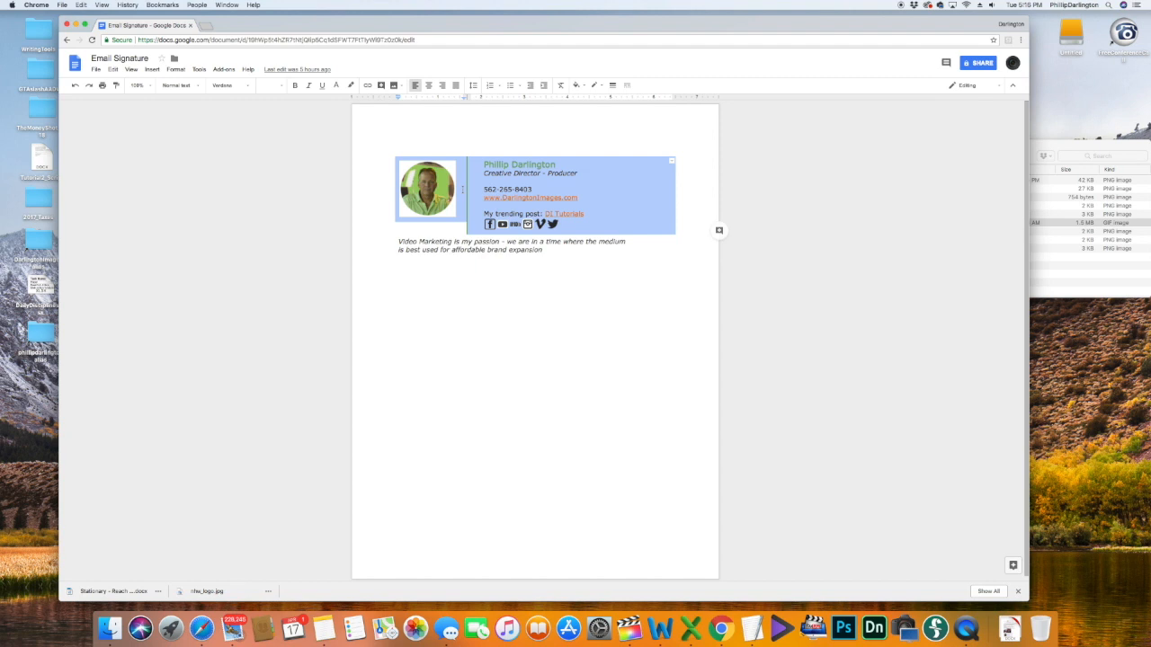
{"action": "left_click", "coordinate": [112, 69]}
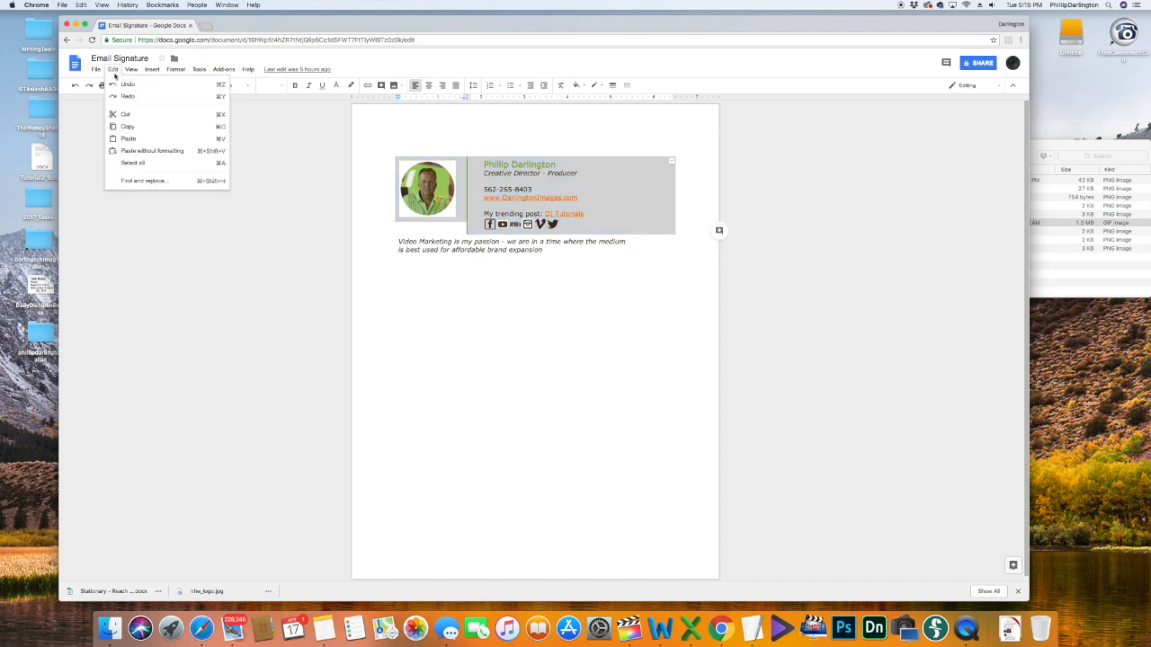
{"action": "left_click", "coordinate": [129, 127]}
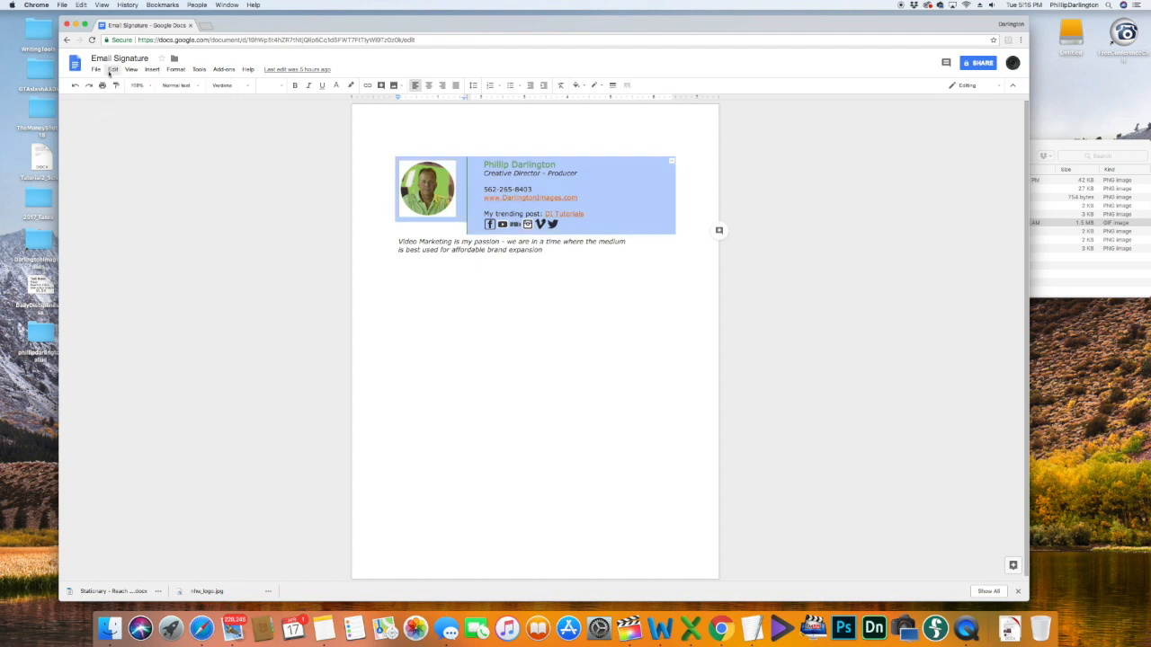
{"action": "left_click", "coordinate": [67, 39]}
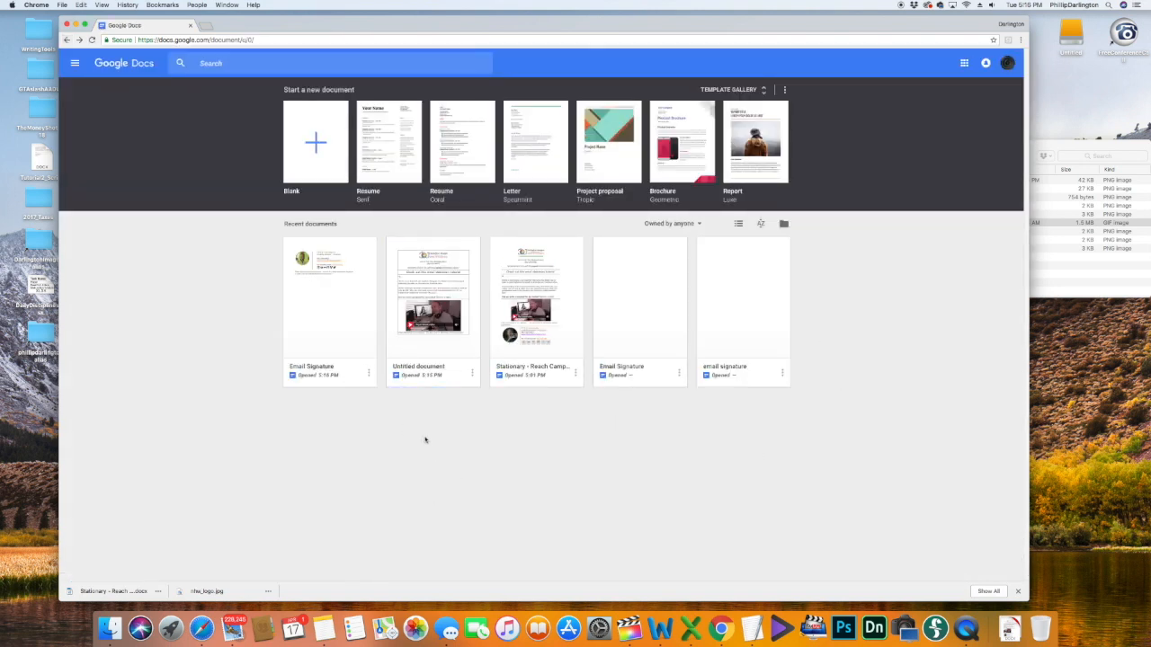
{"action": "left_click", "coordinate": [441, 346]}
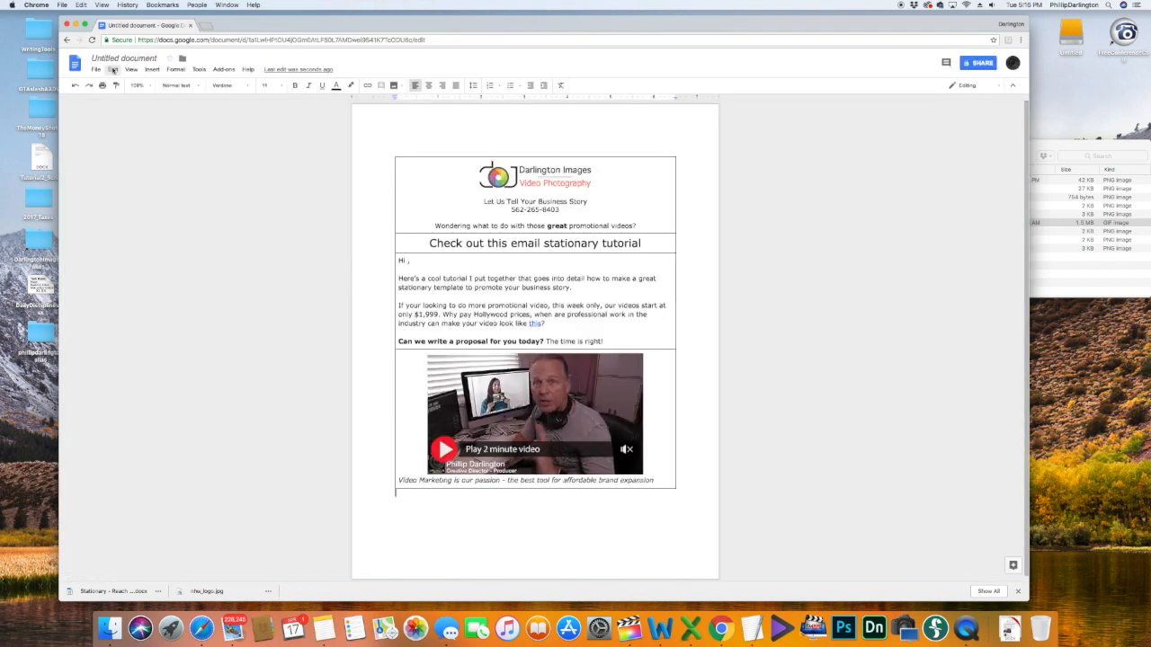
{"action": "left_click", "coordinate": [113, 70]}
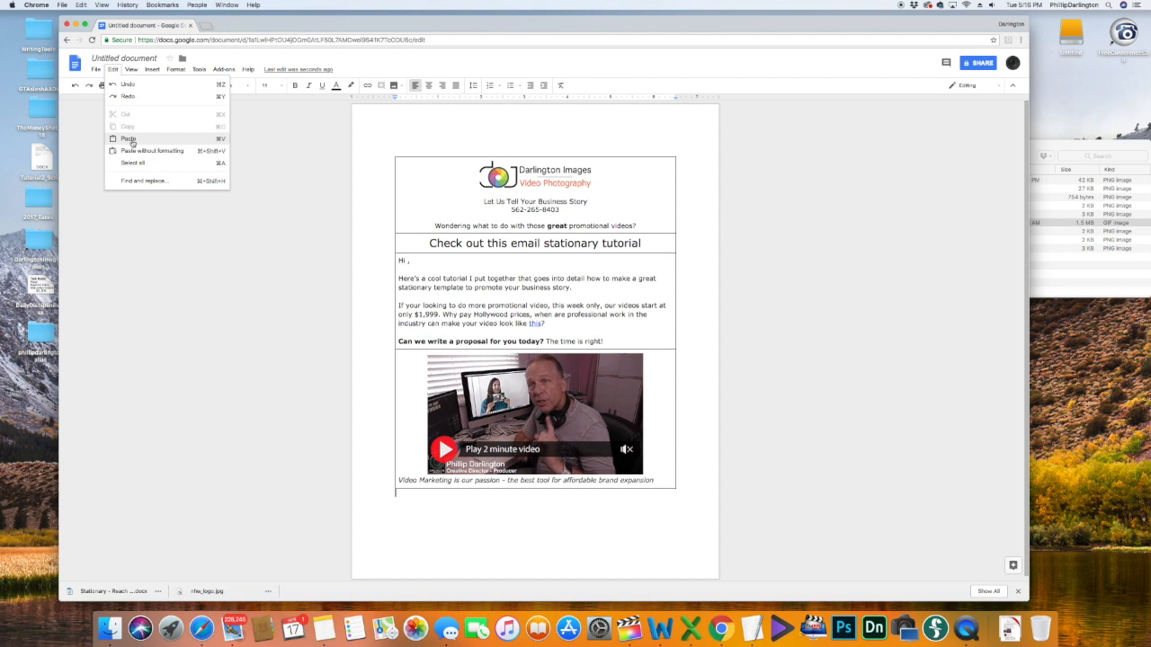
{"action": "left_click", "coordinate": [131, 141]}
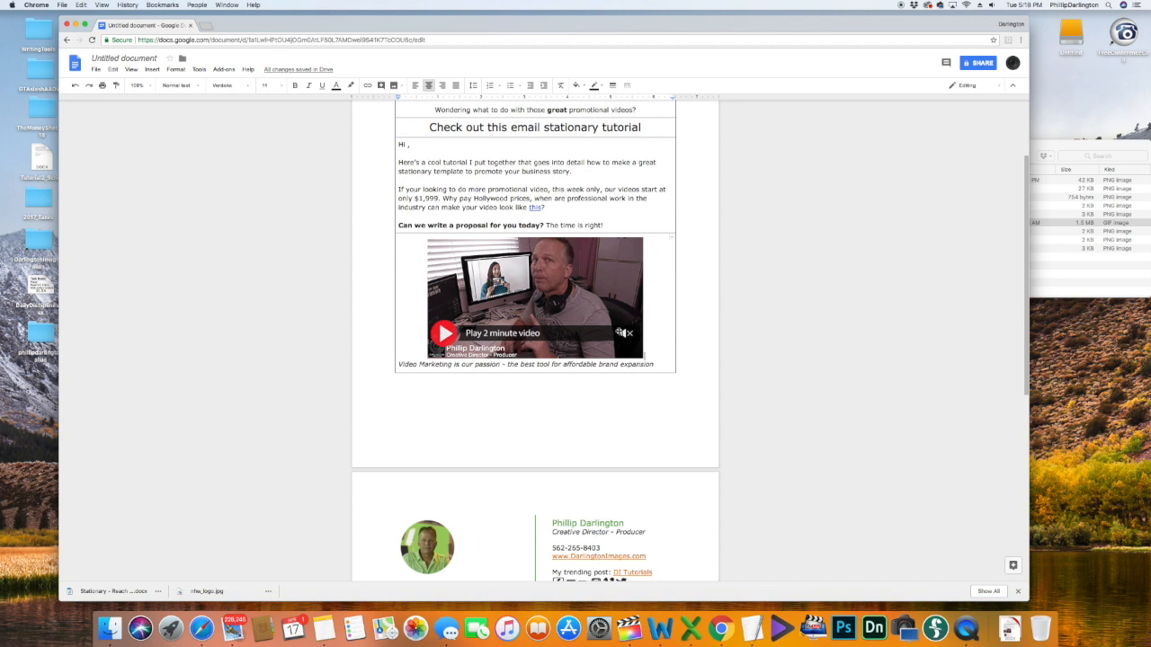
Step: Shrink the animated GIF proportionally so the pasted signature block moves up onto the first page
{"action": "left_click", "coordinate": [621, 333]}
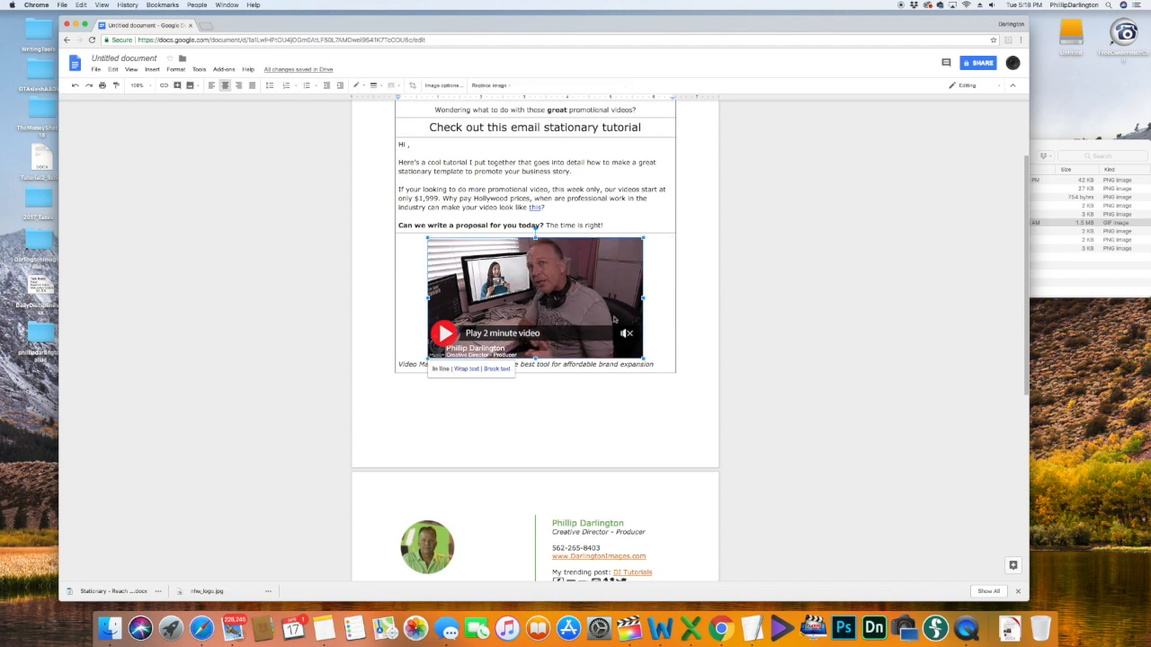
{"action": "left_click_drag", "start_coordinate": [640, 356], "coordinate": [620, 332]}
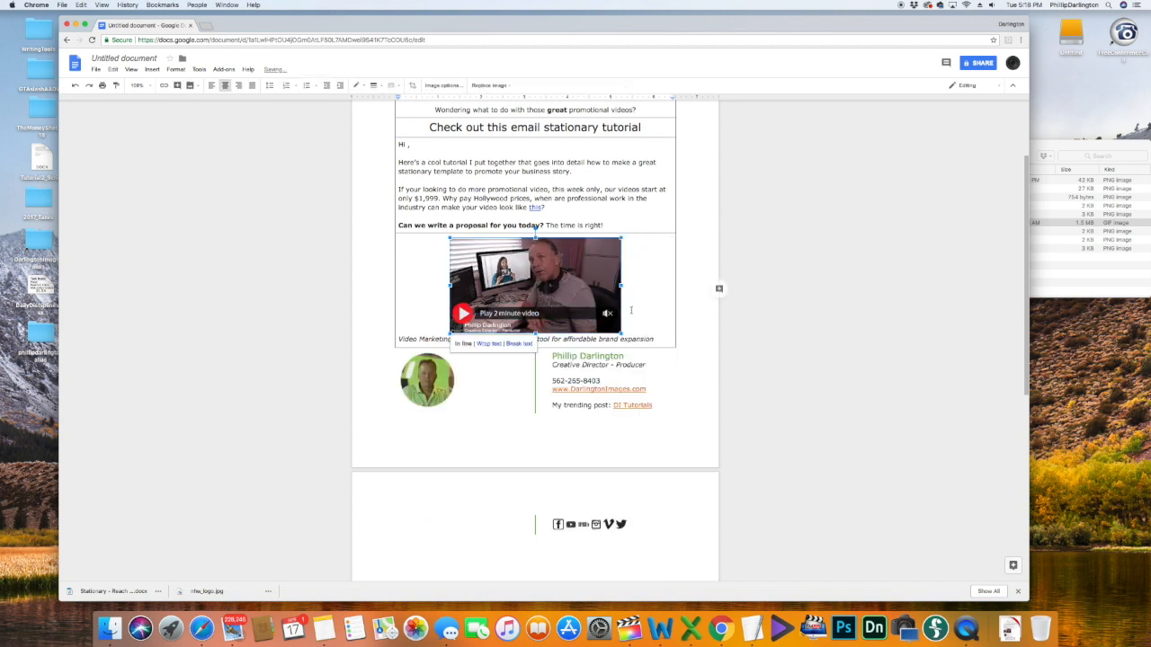
{"action": "left_click", "coordinate": [730, 360]}
{"action": "scroll", "coordinate": [690, 445], "scroll_direction": "down", "scroll_amount": 3}
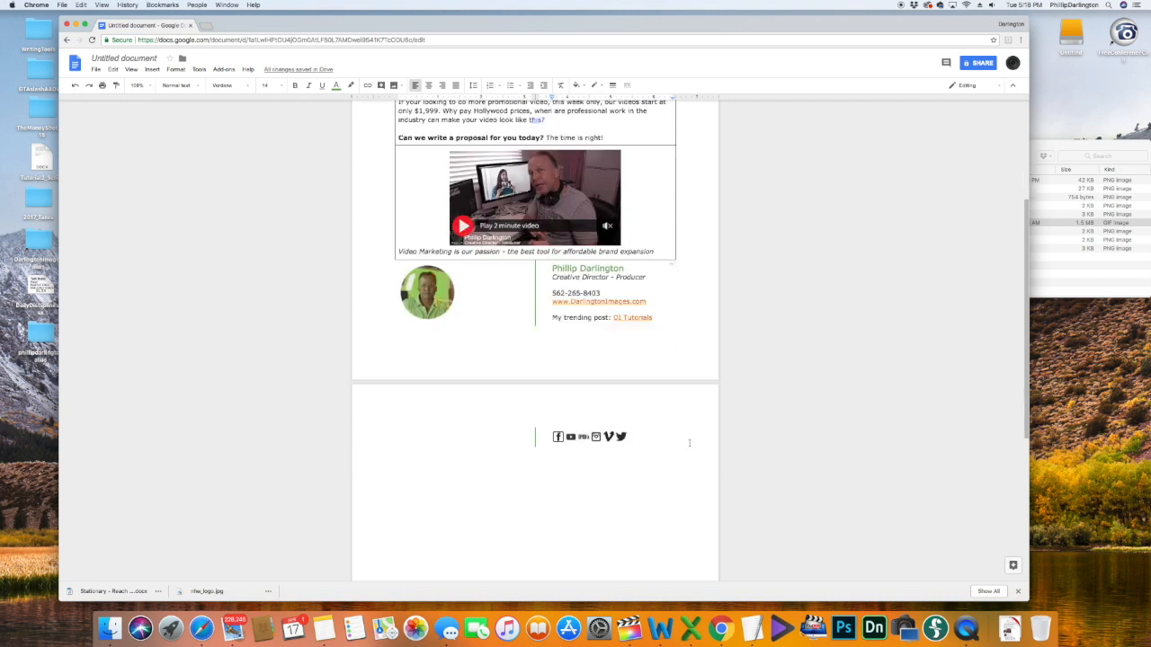
{"action": "scroll", "coordinate": [688, 442], "scroll_direction": "up", "scroll_amount": 5}
Step: Select the heading "Check out this email stationary tutorial" and open its font size choices
{"action": "left_click", "coordinate": [575, 288]}
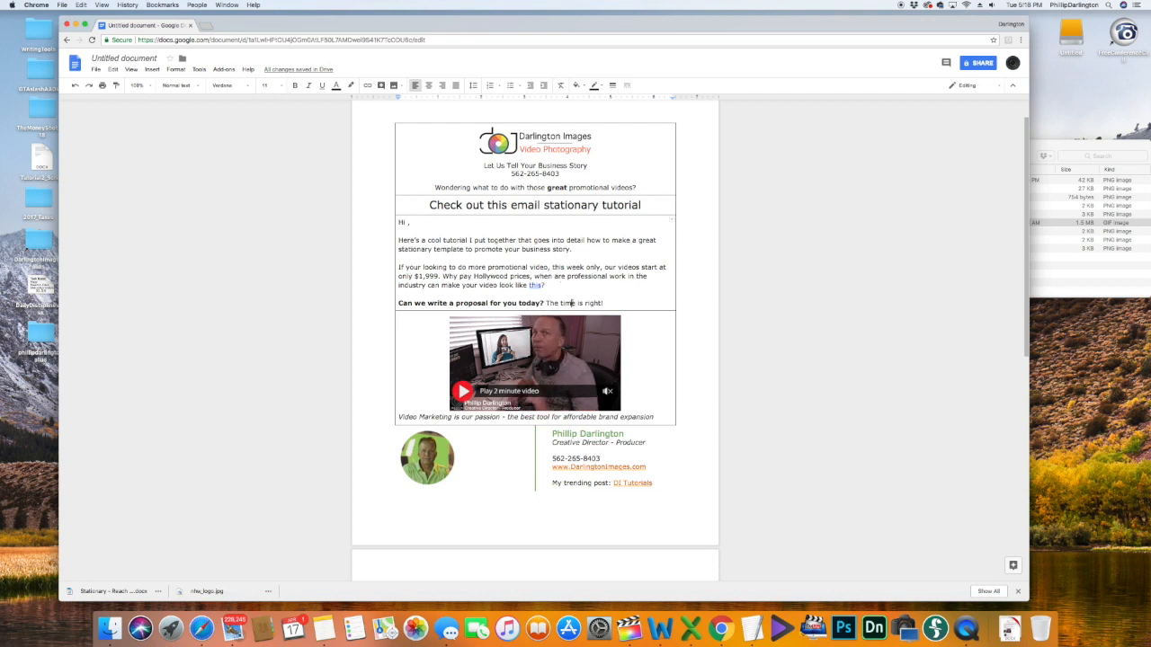
{"action": "left_click", "coordinate": [556, 205]}
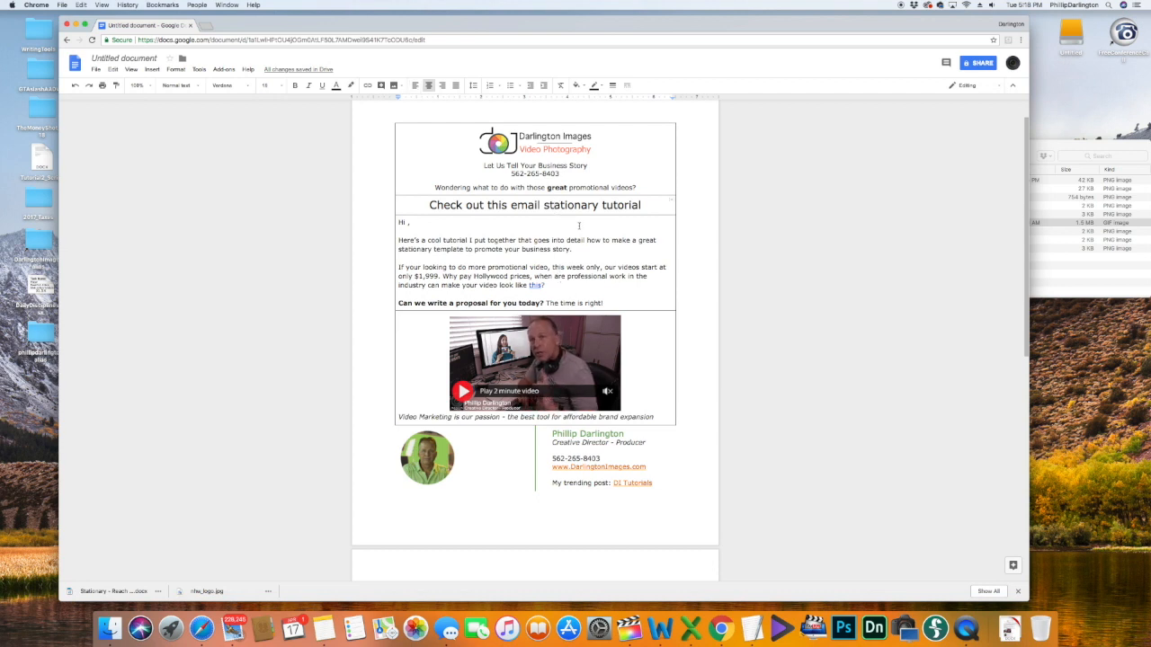
{"action": "left_click_drag", "start_coordinate": [645, 205], "coordinate": [427, 206]}
{"action": "left_click", "coordinate": [268, 85]}
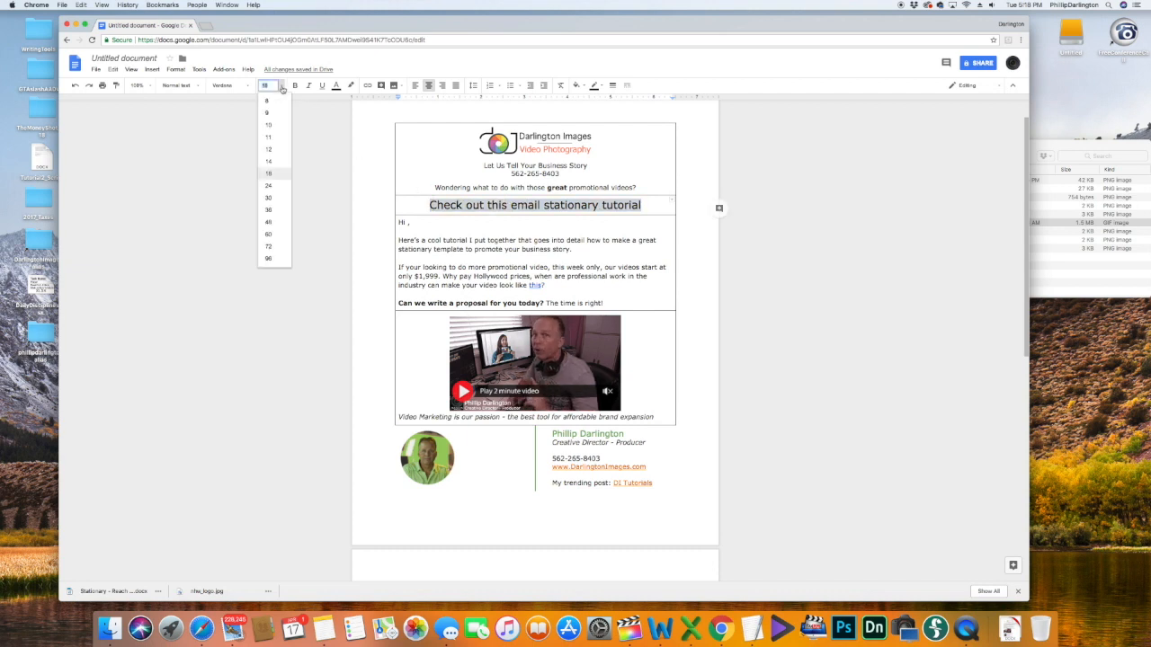
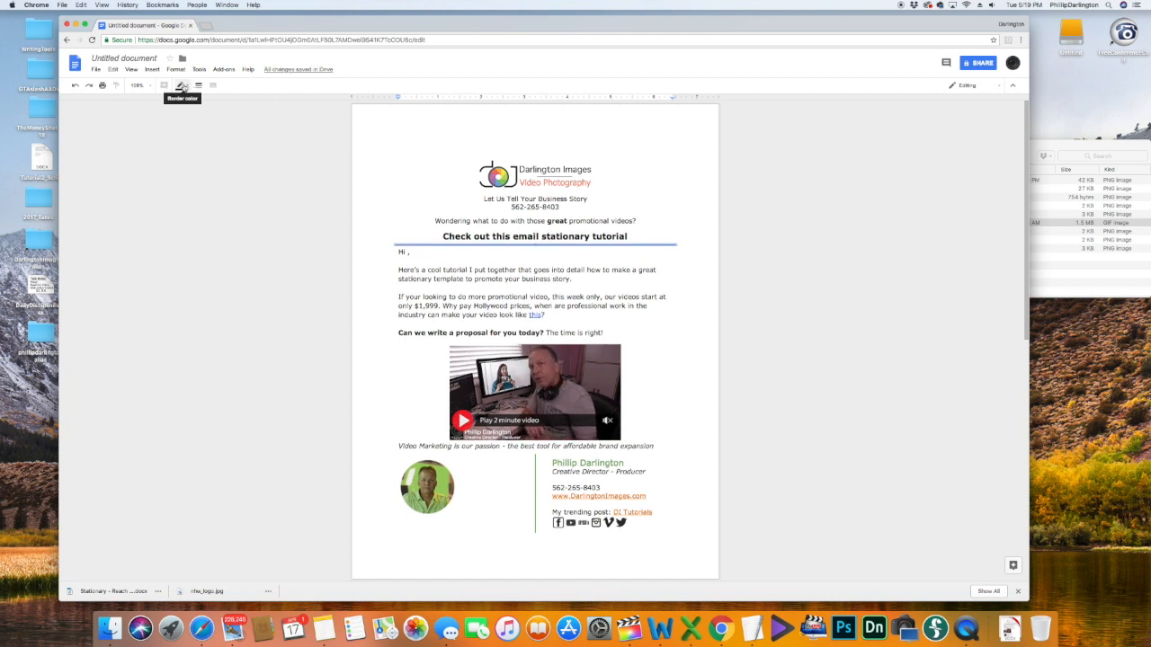
Step: Change the border color of the line beneath the "Check out this email stationary tutorial" heading
{"action": "left_click", "coordinate": [188, 85]}
{"action": "left_click", "coordinate": [184, 105]}
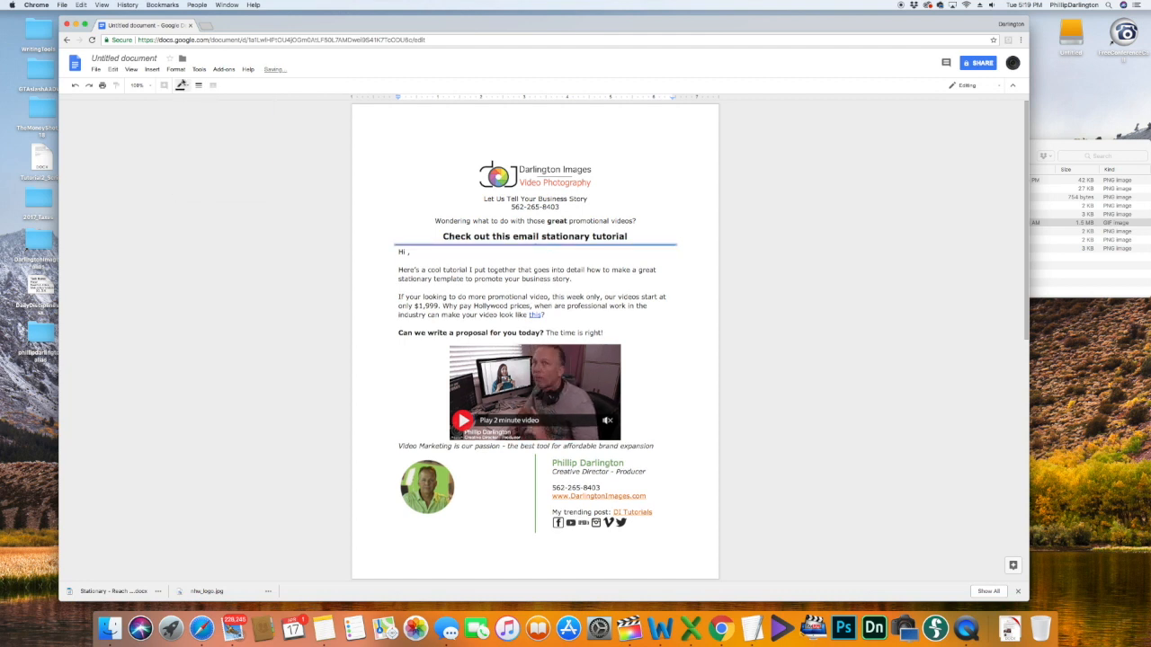
{"action": "left_click", "coordinate": [493, 270]}
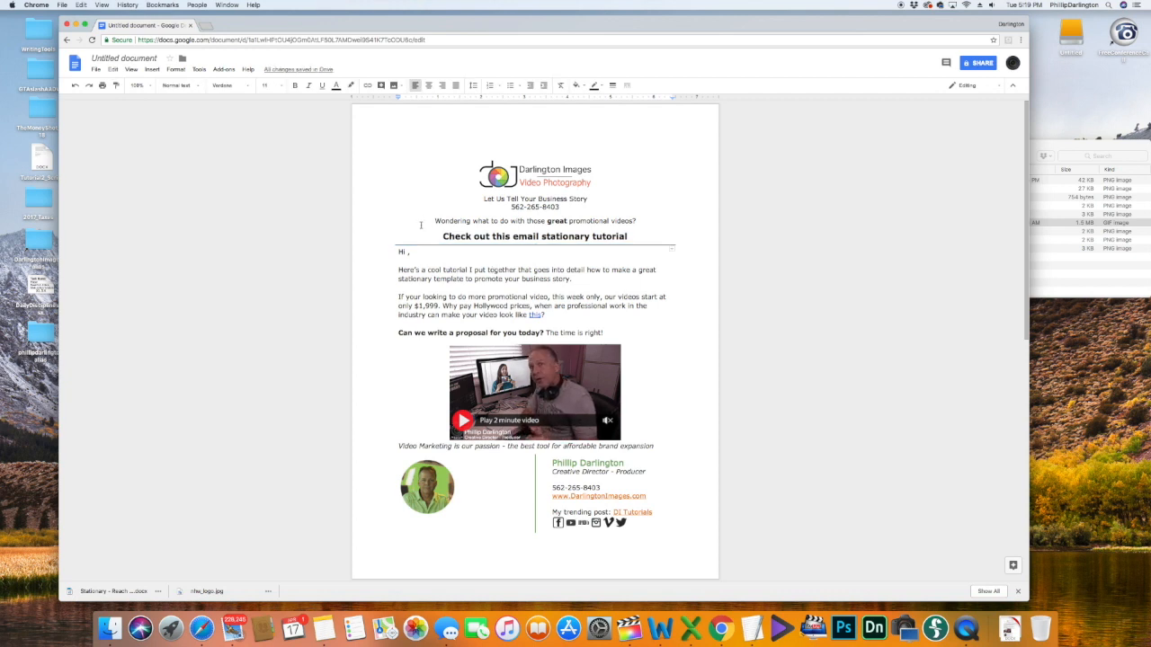
Step: Give the border line above the "Check out this email stationary tutorial" heading a 1 pt width and change its color
{"action": "left_click_drag", "start_coordinate": [421, 228], "coordinate": [559, 229]}
{"action": "left_click", "coordinate": [559, 229]}
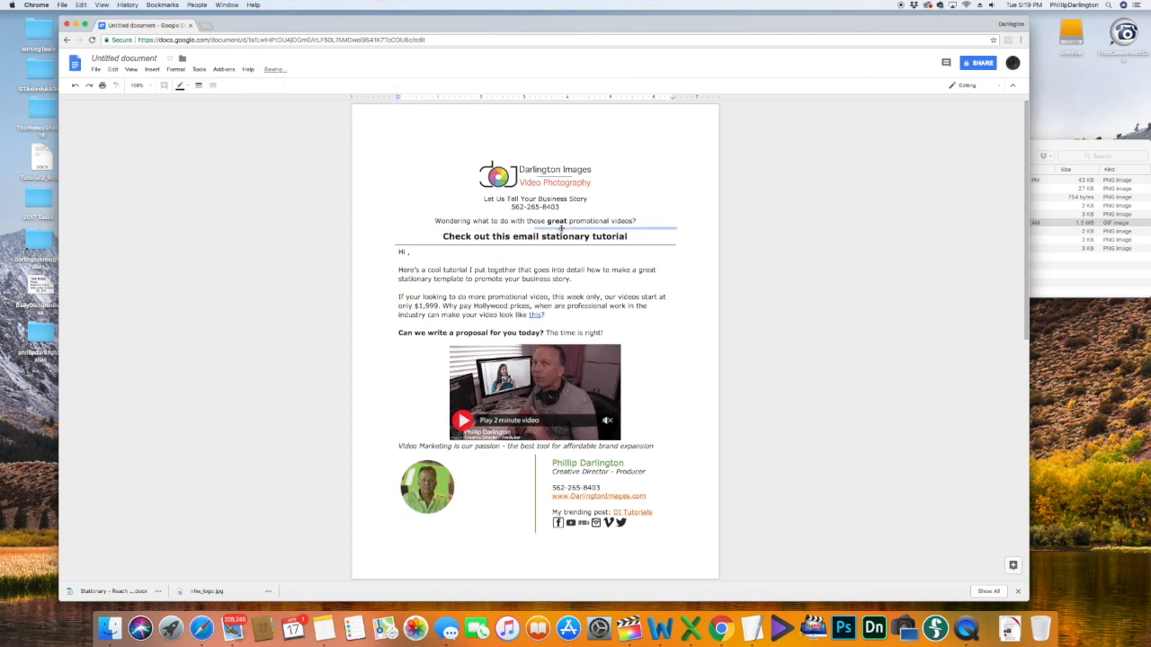
{"action": "left_click", "coordinate": [509, 230]}
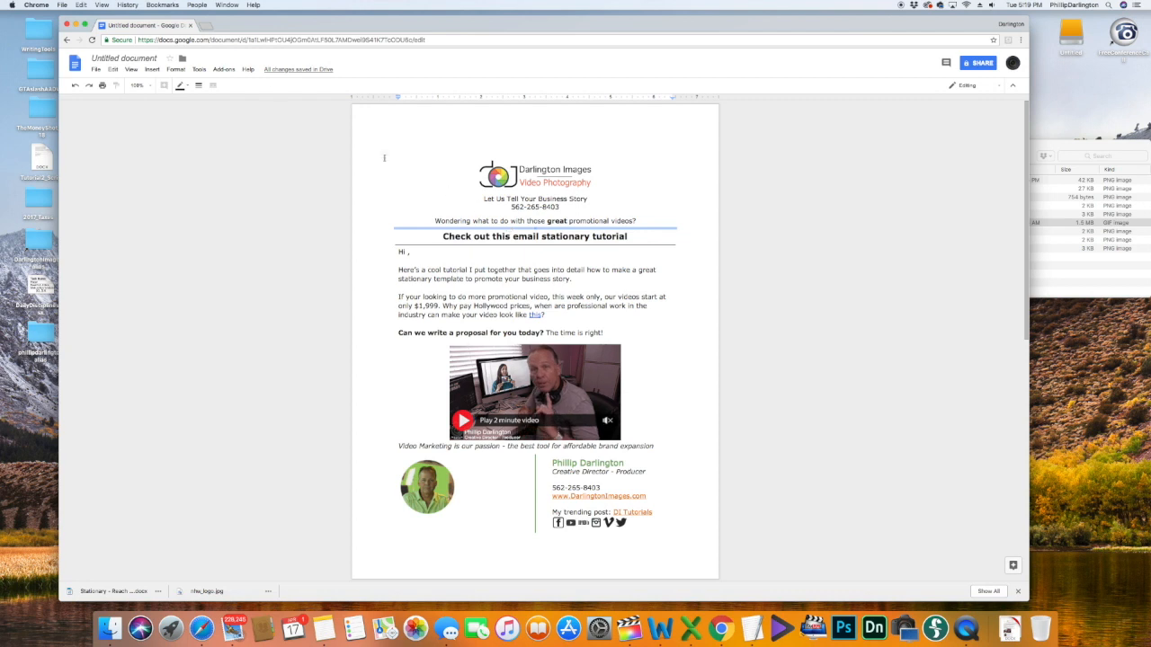
{"action": "left_click", "coordinate": [198, 86]}
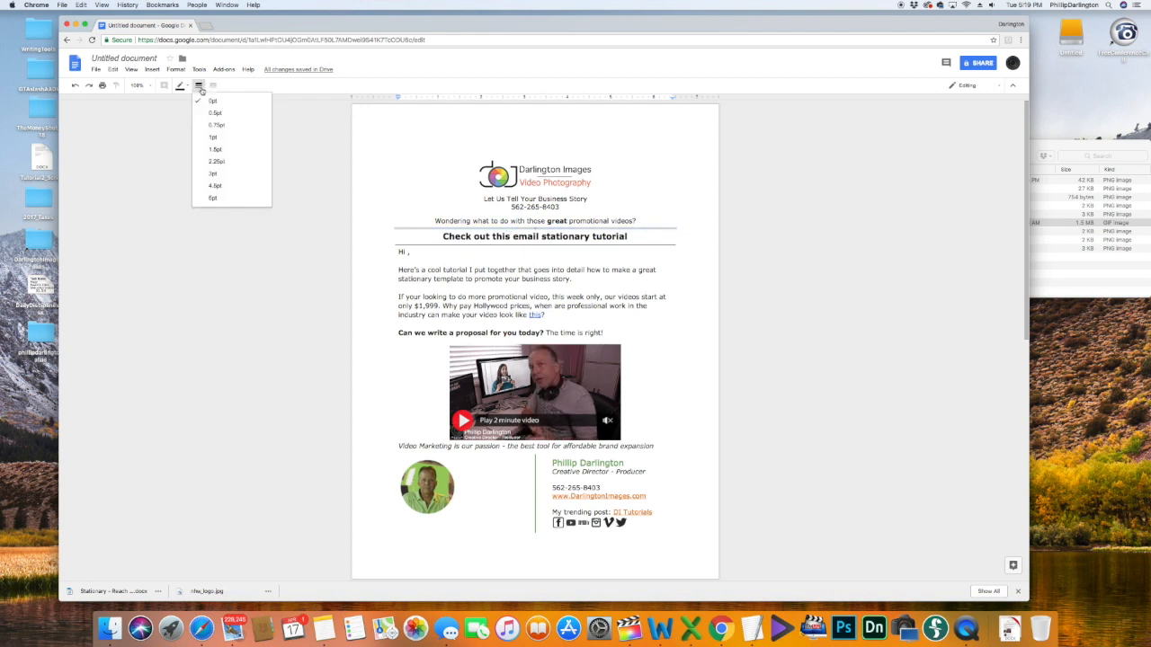
{"action": "left_click", "coordinate": [217, 138]}
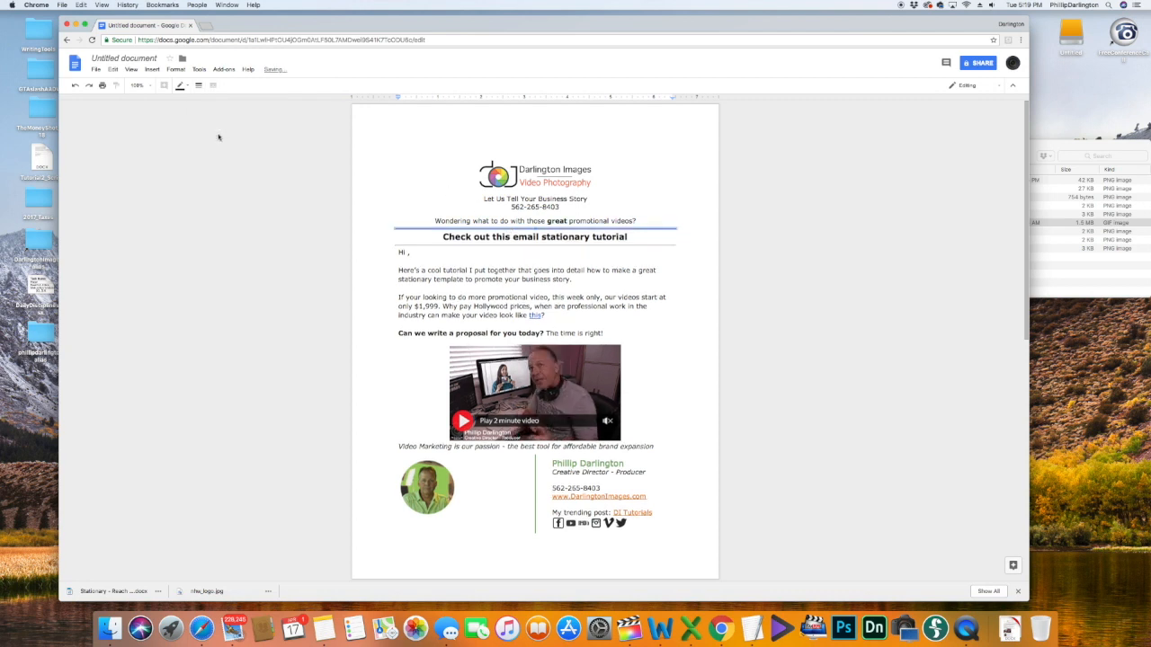
{"action": "left_click", "coordinate": [180, 85]}
{"action": "left_click", "coordinate": [185, 101]}
{"action": "left_click", "coordinate": [670, 324]}
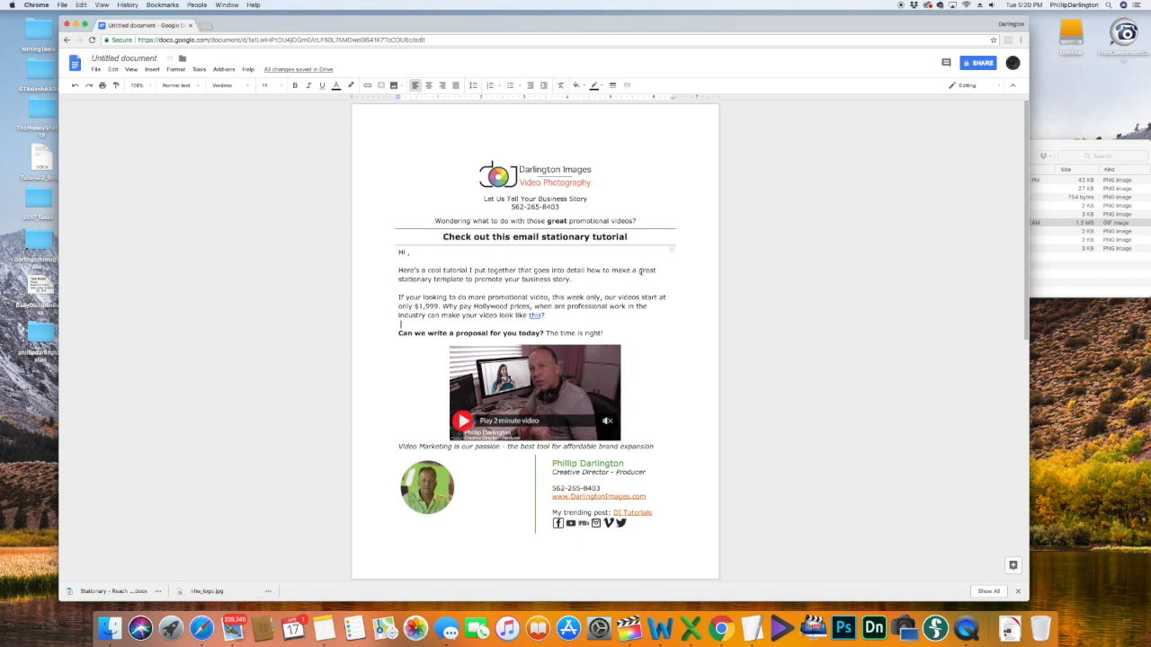
{"action": "left_click", "coordinate": [408, 254]}
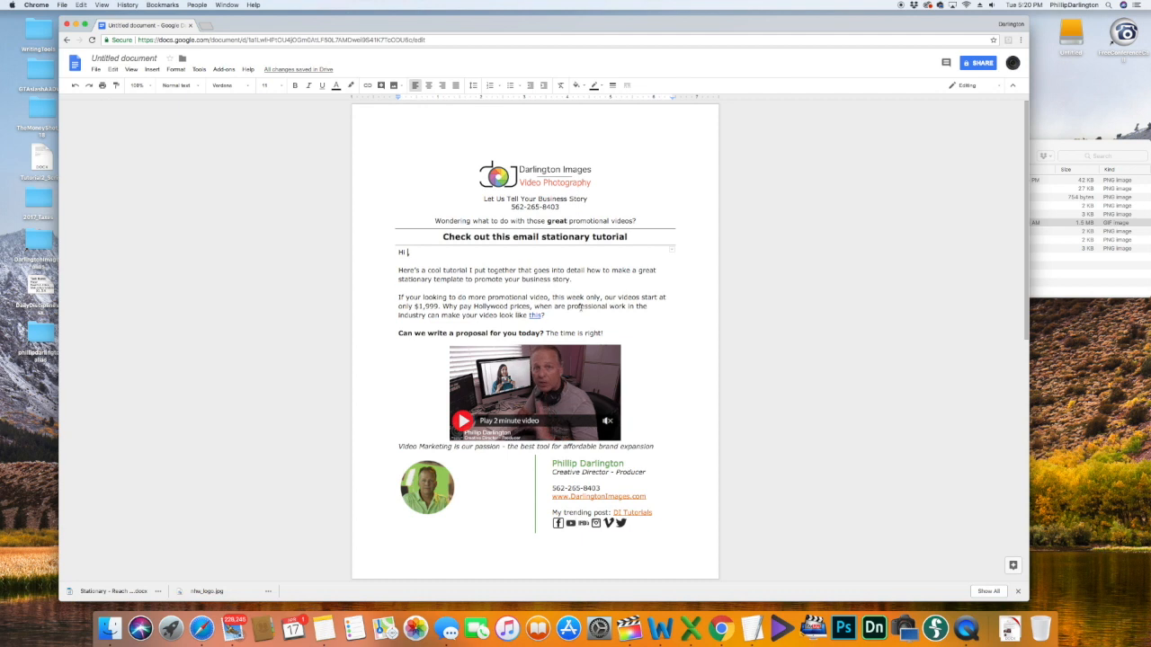
{"action": "scroll", "coordinate": [603, 308], "scroll_direction": "down", "scroll_amount": 2}
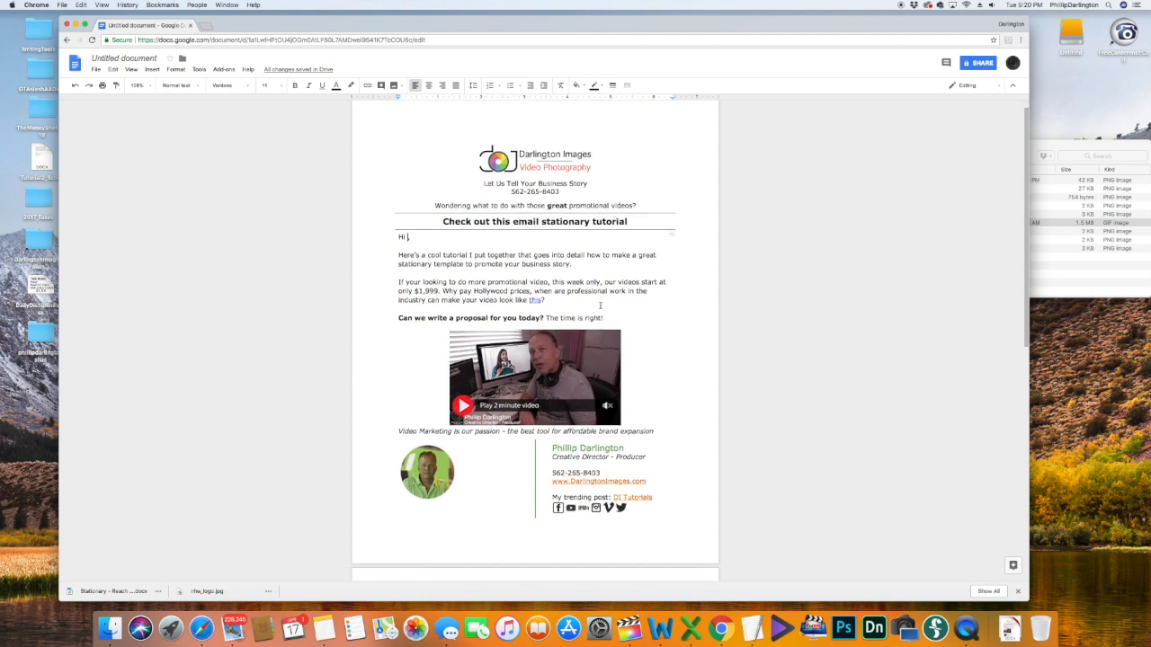
{"action": "type", "text": ","}
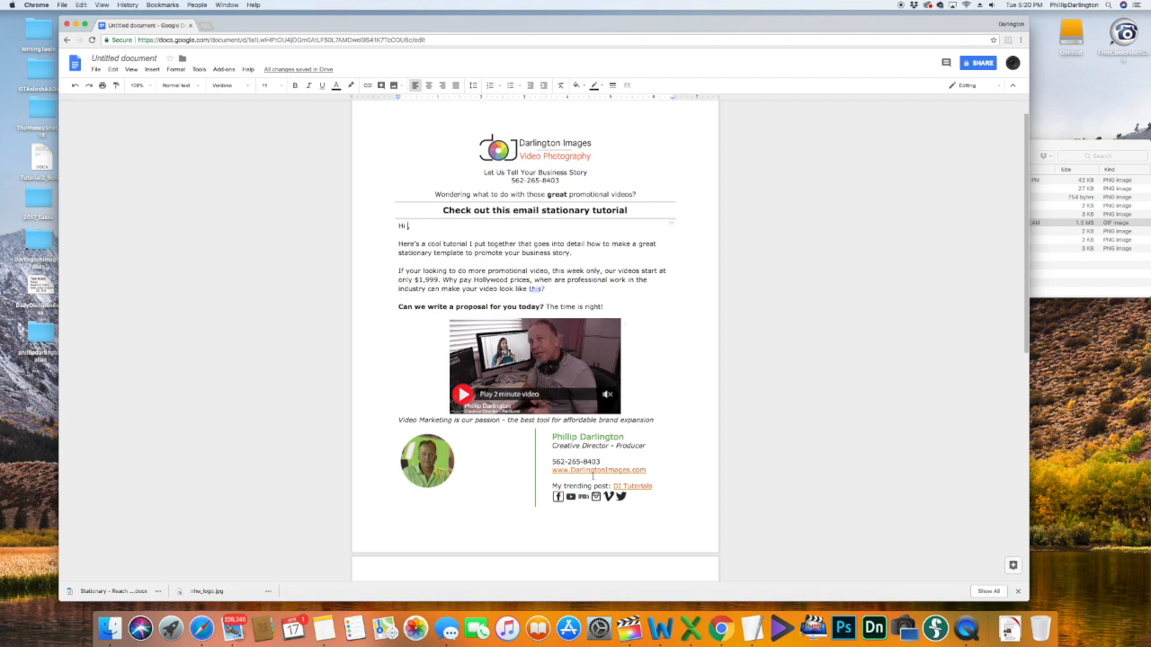
{"action": "key", "text": "Left"}
{"action": "key", "text": "BackSpace"}
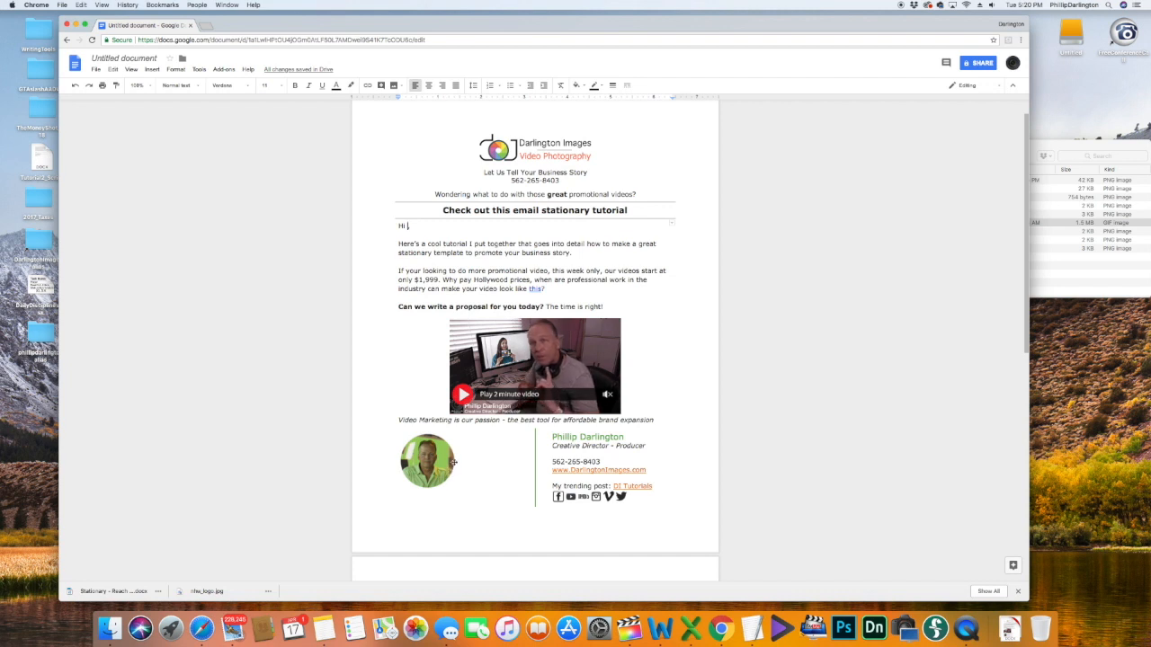
Step: Set the full-width border between the proposal line and the animated GIF to 1 pt
{"action": "left_click", "coordinate": [632, 315]}
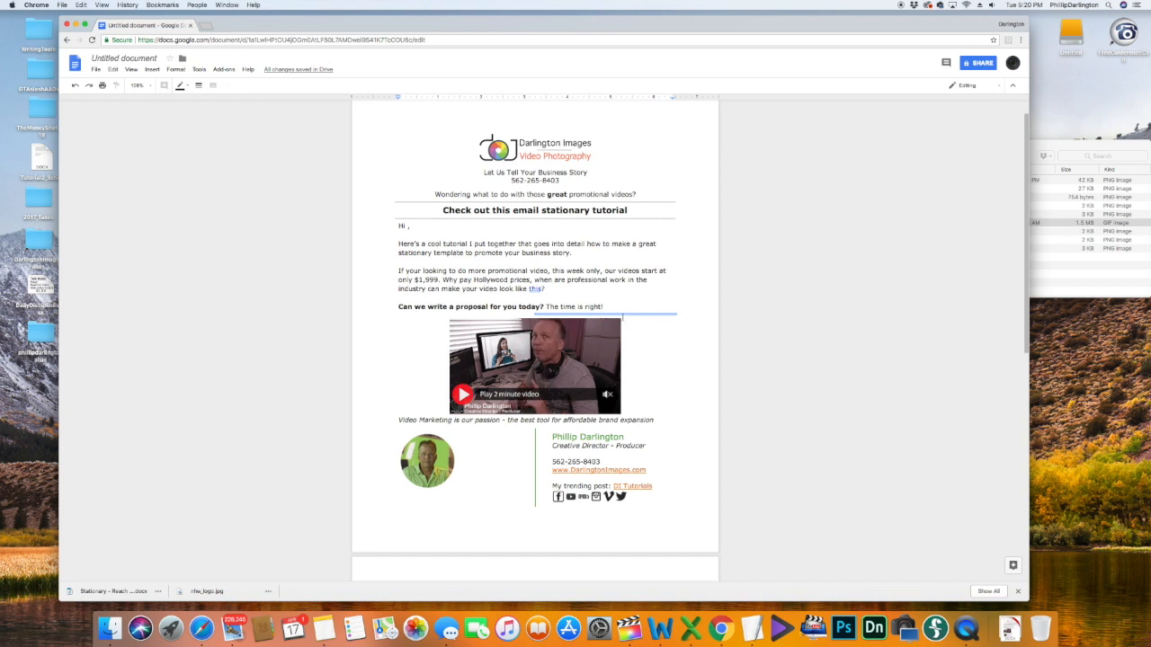
{"action": "left_click", "coordinate": [488, 315], "text": "shift"}
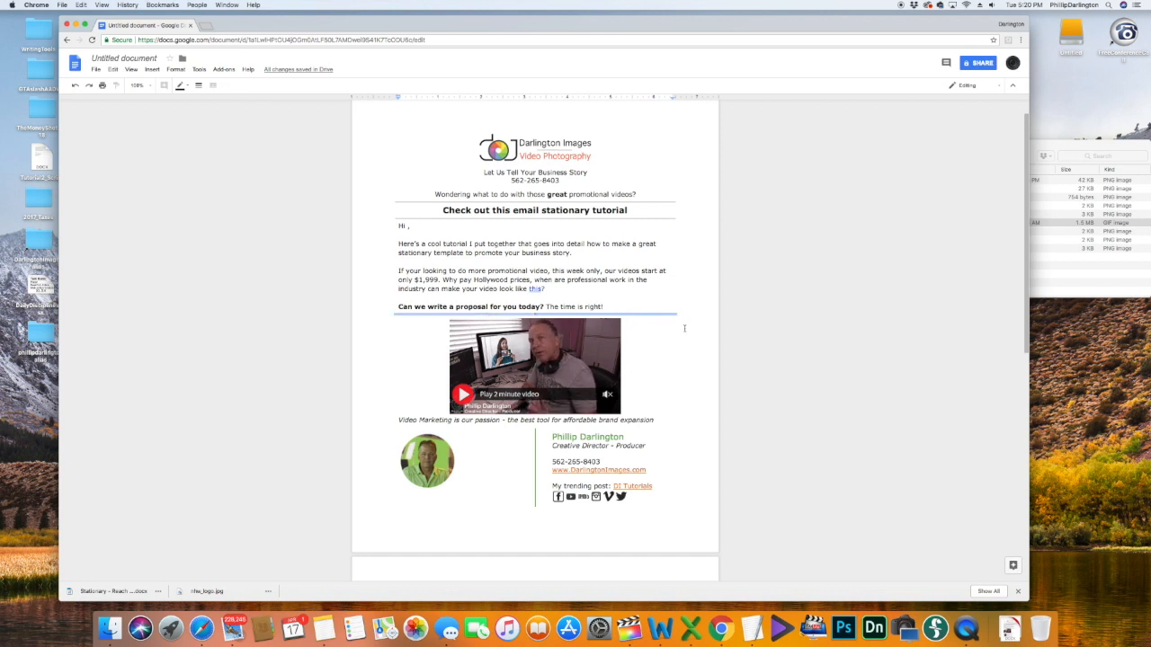
{"action": "left_click", "coordinate": [199, 85]}
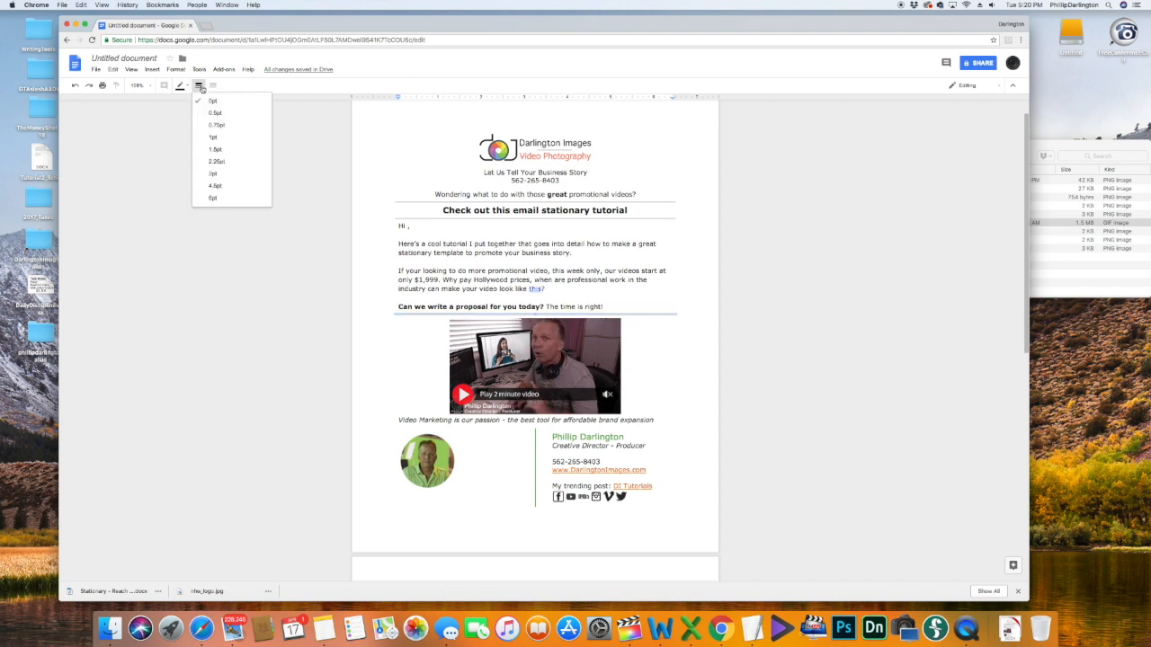
{"action": "left_click", "coordinate": [216, 137]}
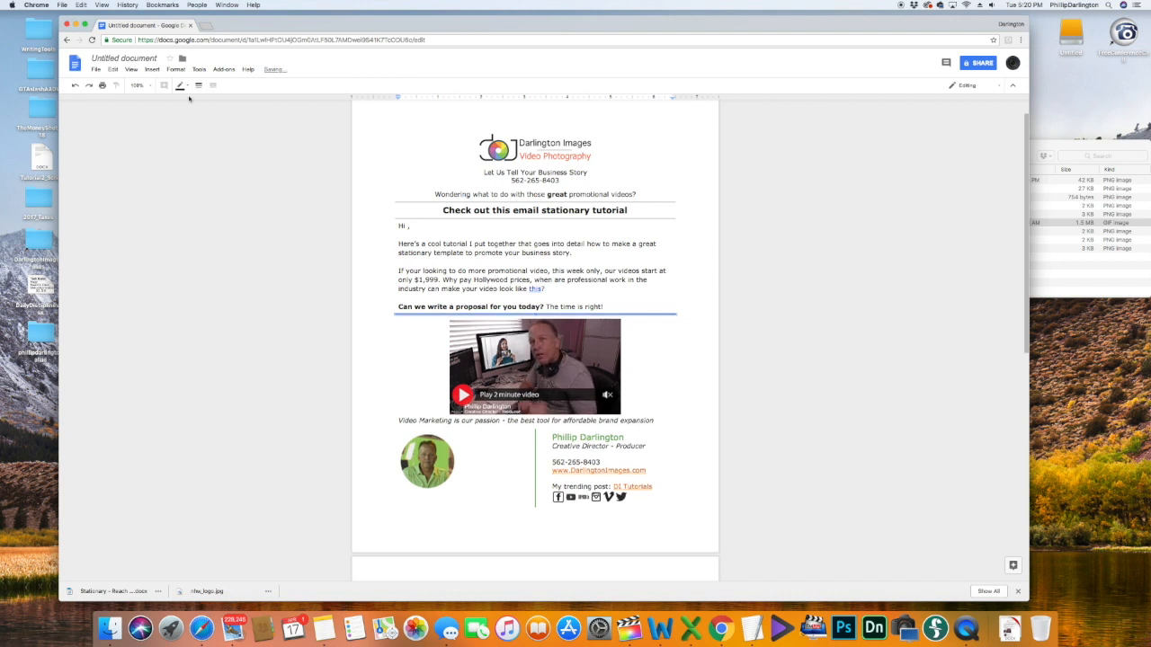
Step: Change the color of the border line between the proposal line and the animated GIF
{"action": "left_click", "coordinate": [180, 85]}
{"action": "left_click", "coordinate": [409, 244]}
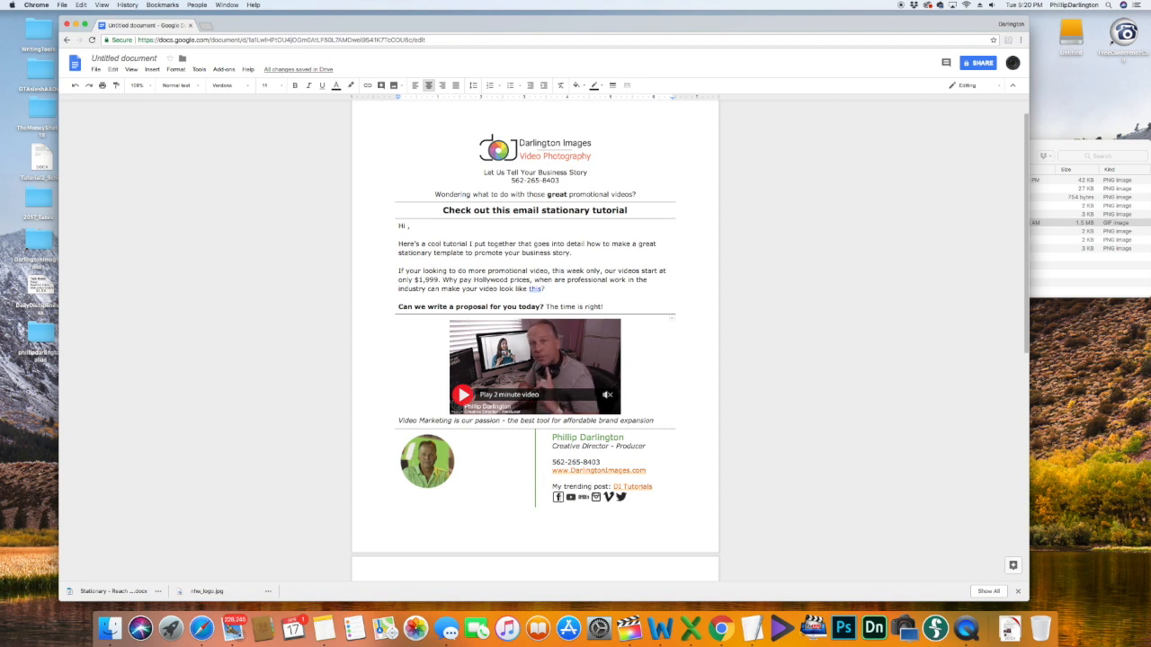
{"action": "left_click", "coordinate": [664, 489]}
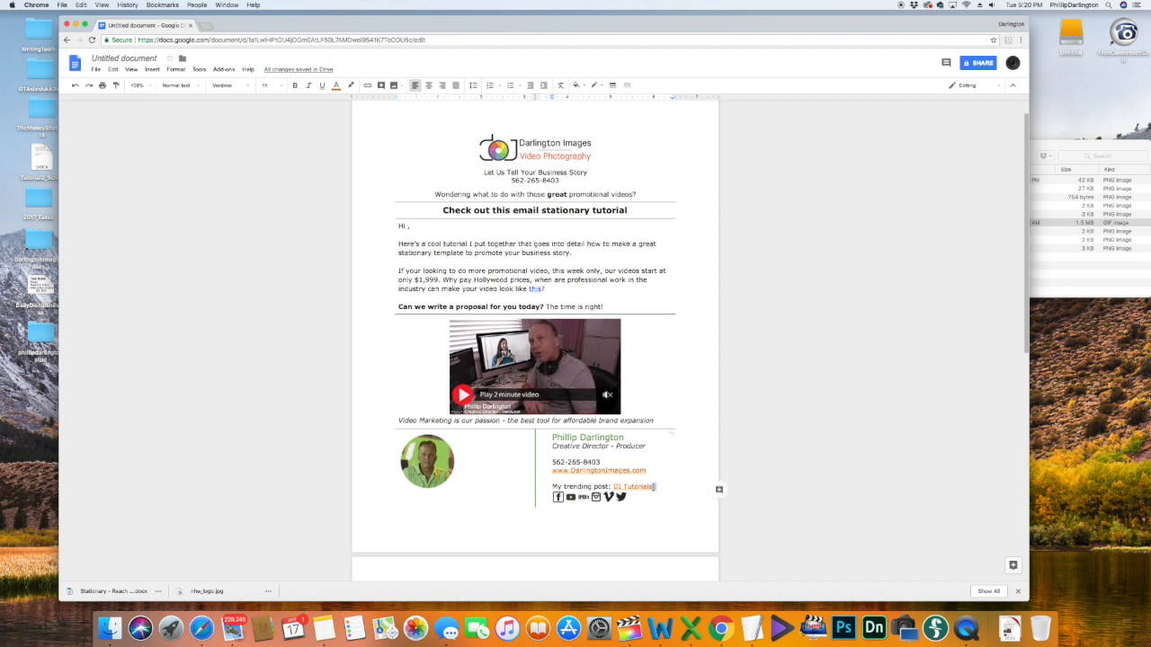
{"action": "left_click", "coordinate": [685, 486]}
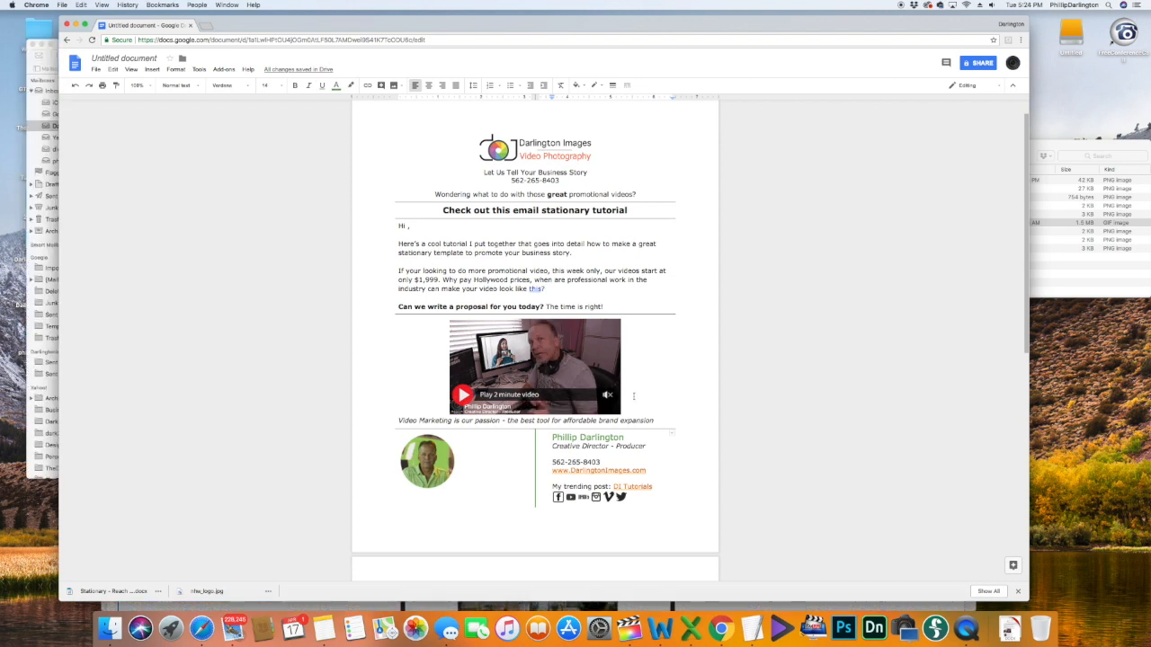
{"action": "left_click", "coordinate": [633, 396]}
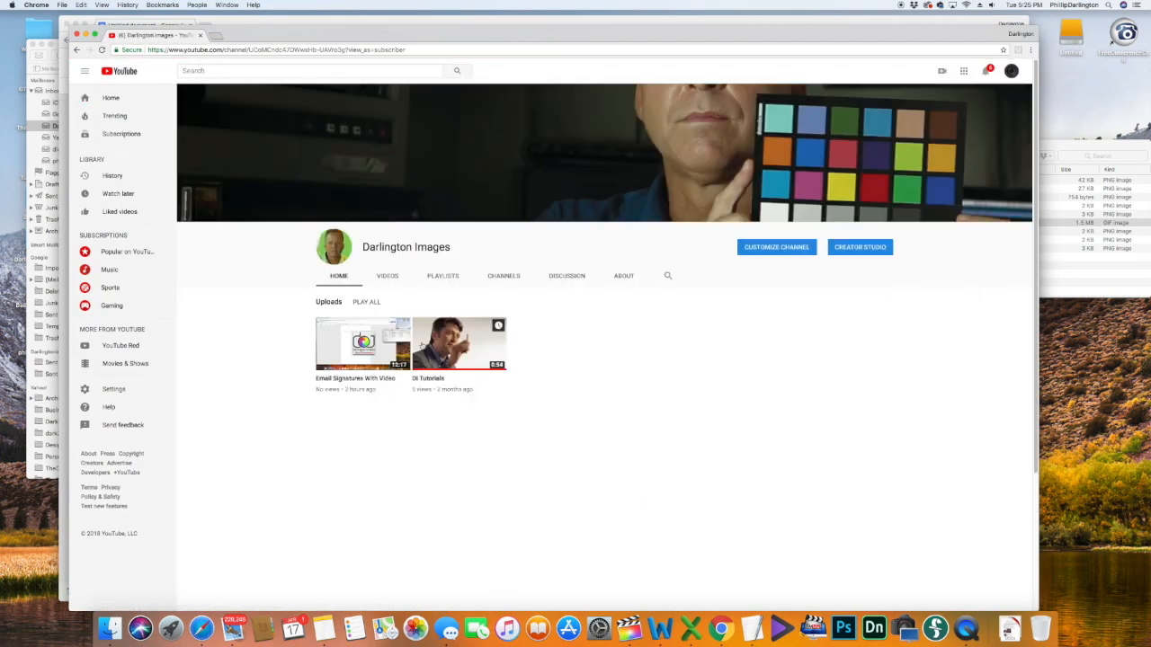
Step: Open the "Email Signatures With Video" video on YouTube, pause it and copy its share link
{"action": "left_click", "coordinate": [365, 363]}
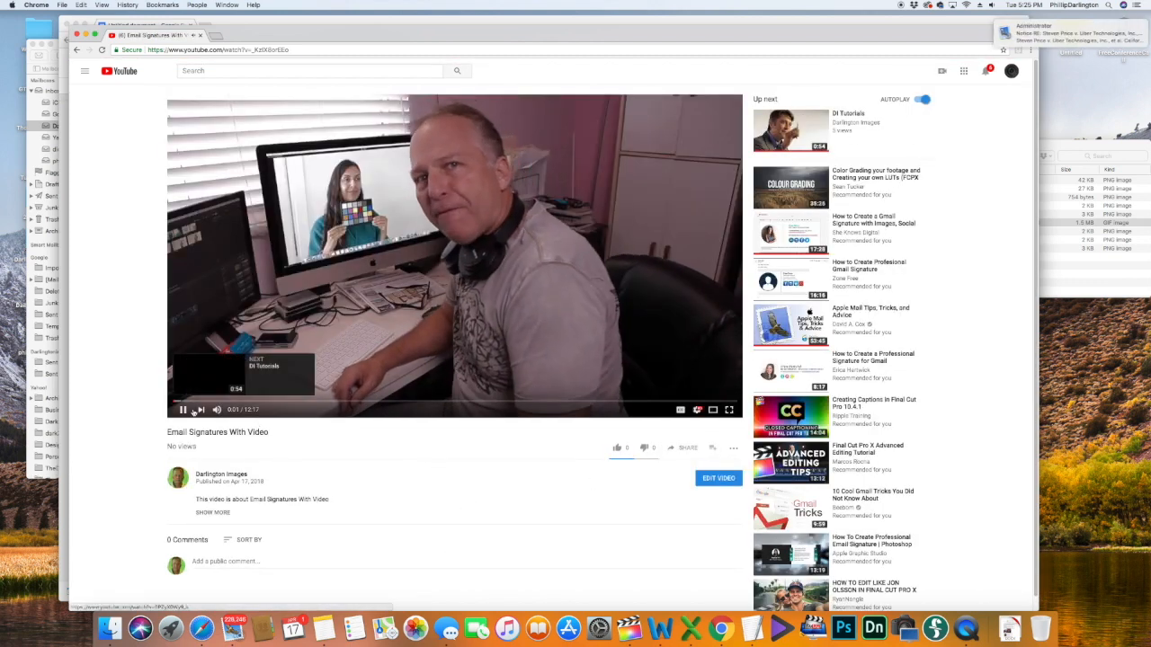
{"action": "key", "text": "space"}
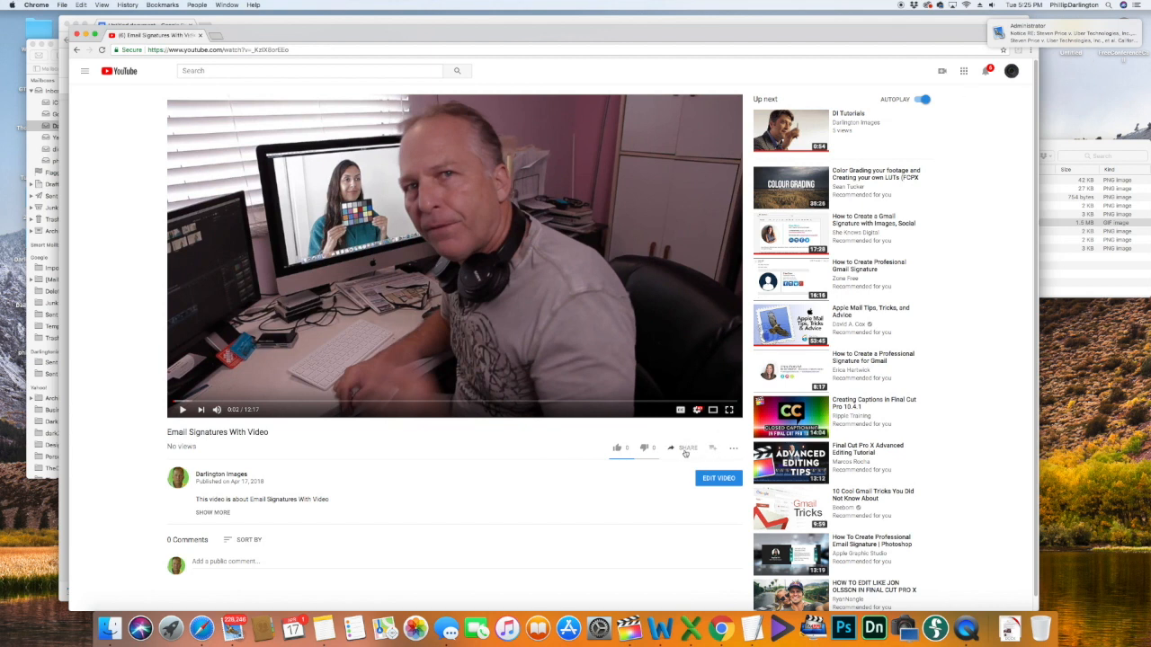
{"action": "left_click", "coordinate": [683, 447]}
{"action": "left_click", "coordinate": [779, 517]}
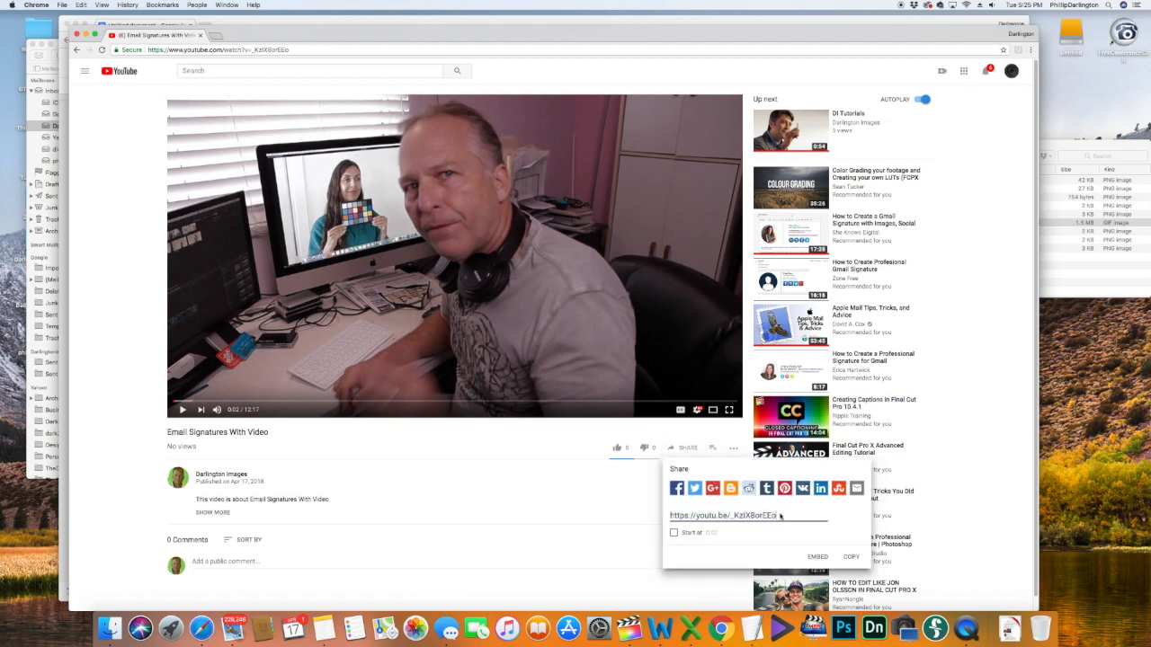
{"action": "left_click_drag", "start_coordinate": [778, 517], "coordinate": [670, 517]}
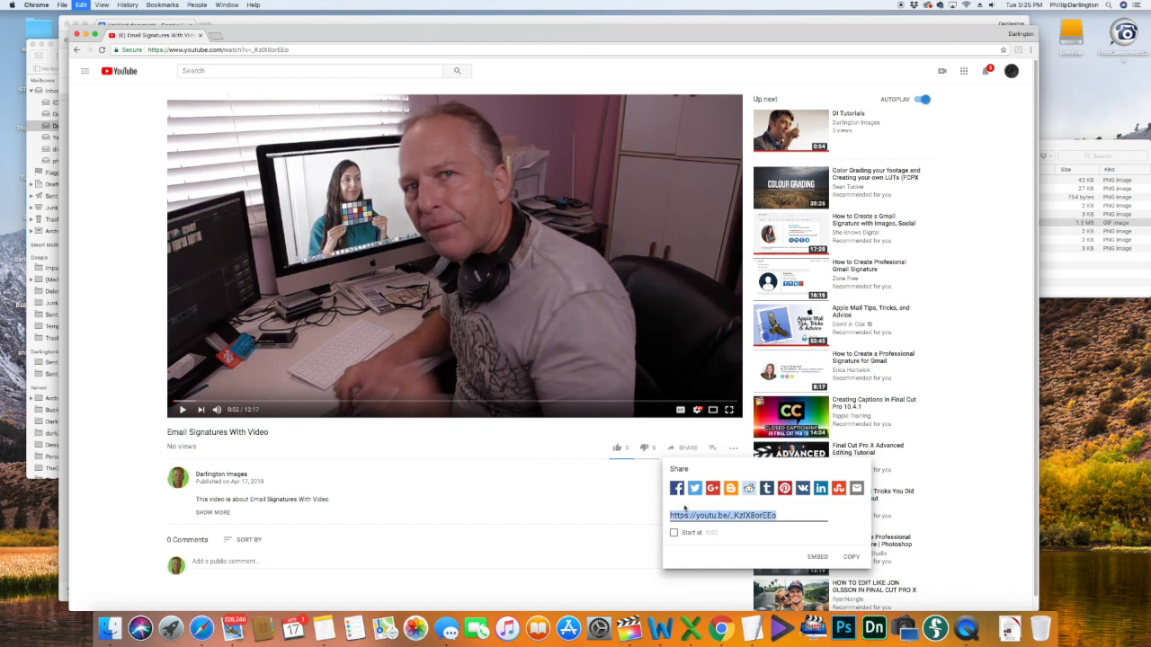
Step: Back in the Google Docs document, link the animated GIF to the copied YouTube share address
{"action": "left_click", "coordinate": [215, 25]}
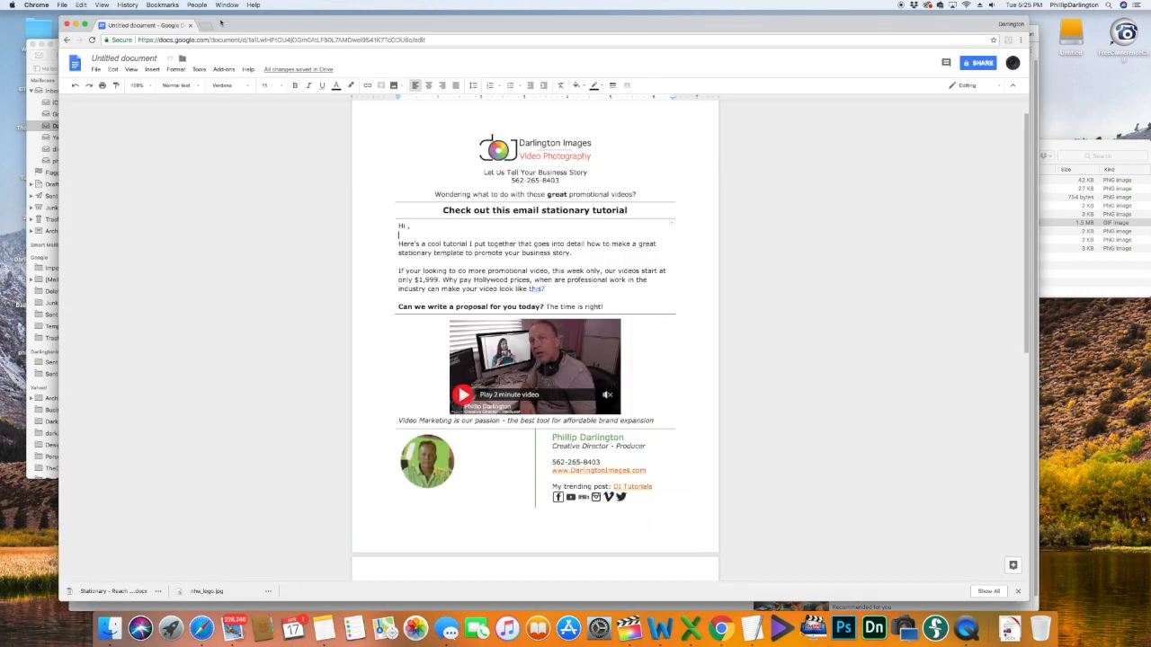
{"action": "left_click", "coordinate": [630, 403]}
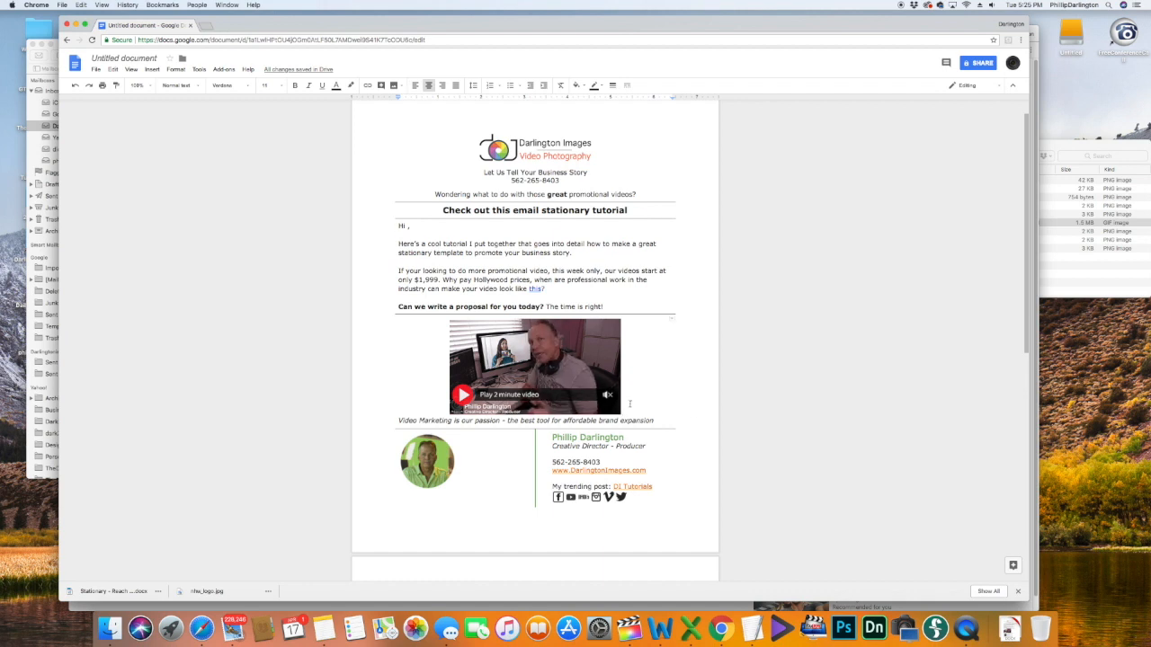
{"action": "left_click", "coordinate": [540, 368]}
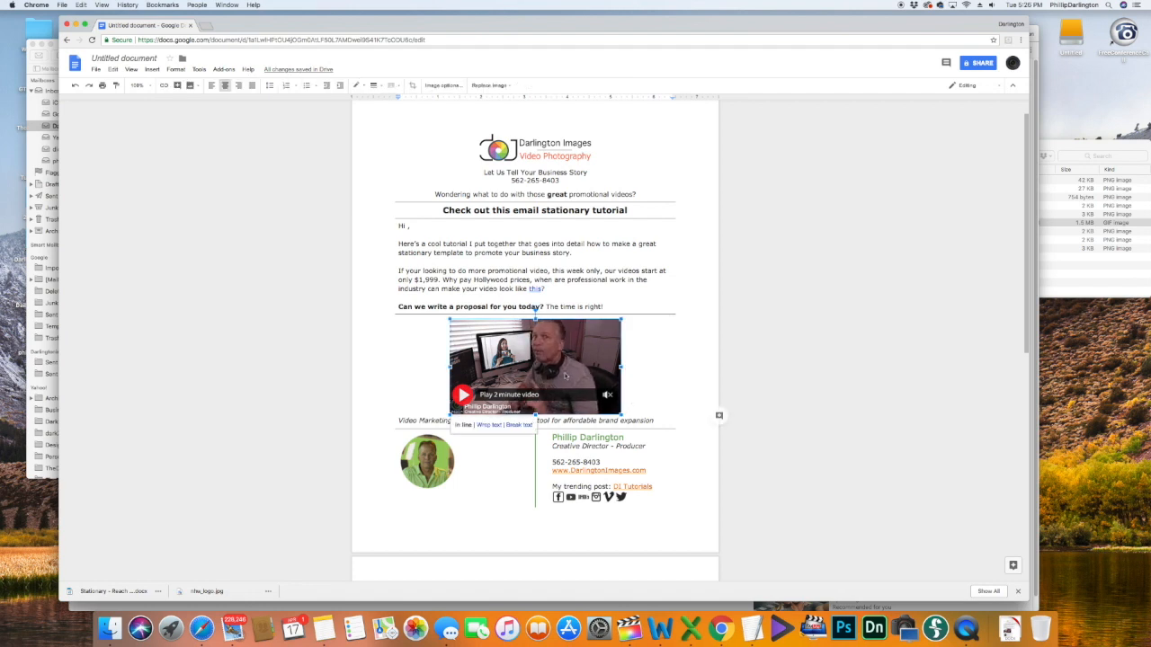
{"action": "left_click", "coordinate": [164, 86]}
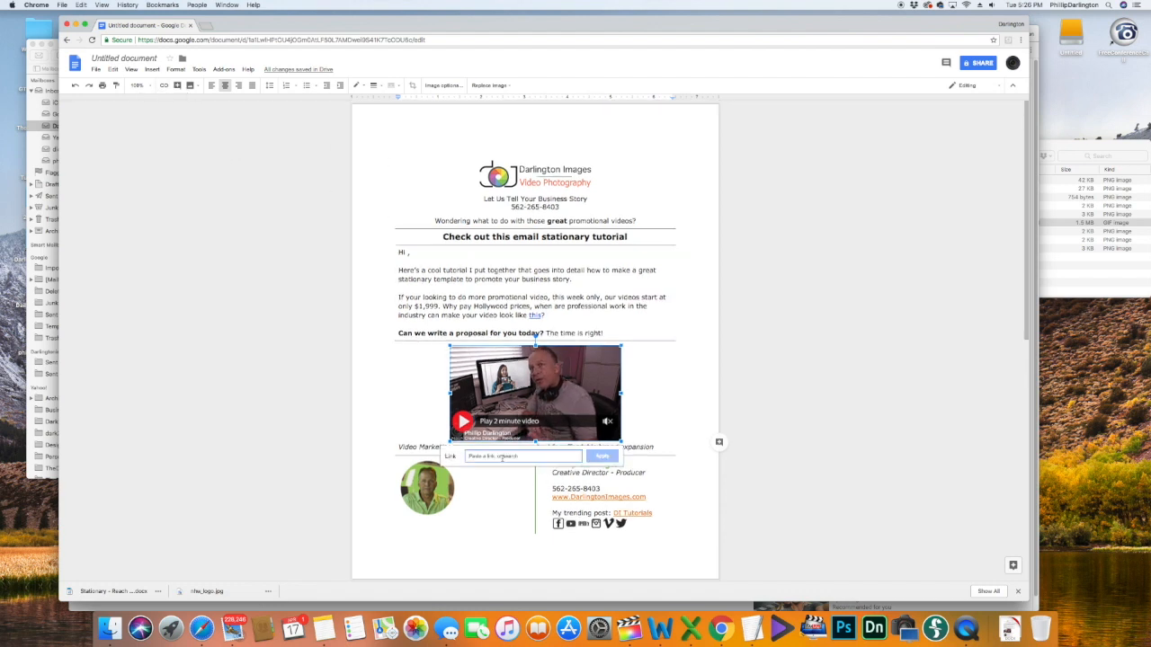
{"action": "type", "text": "https://youtu.be/_KzX8ofEEs"}
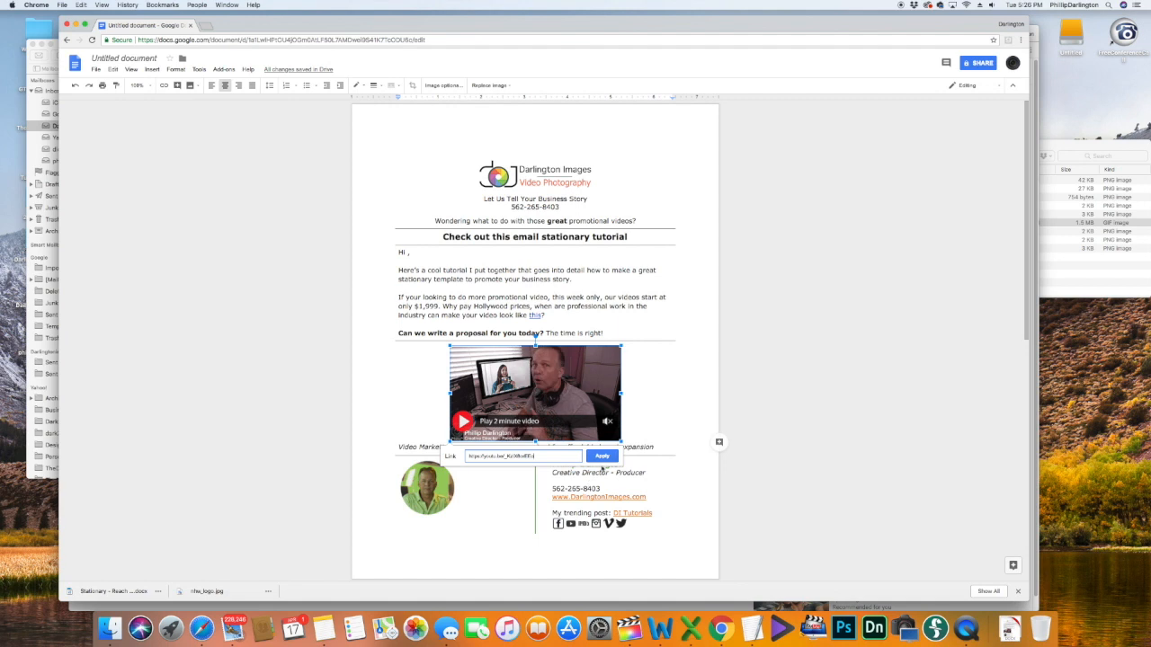
{"action": "left_click", "coordinate": [602, 456]}
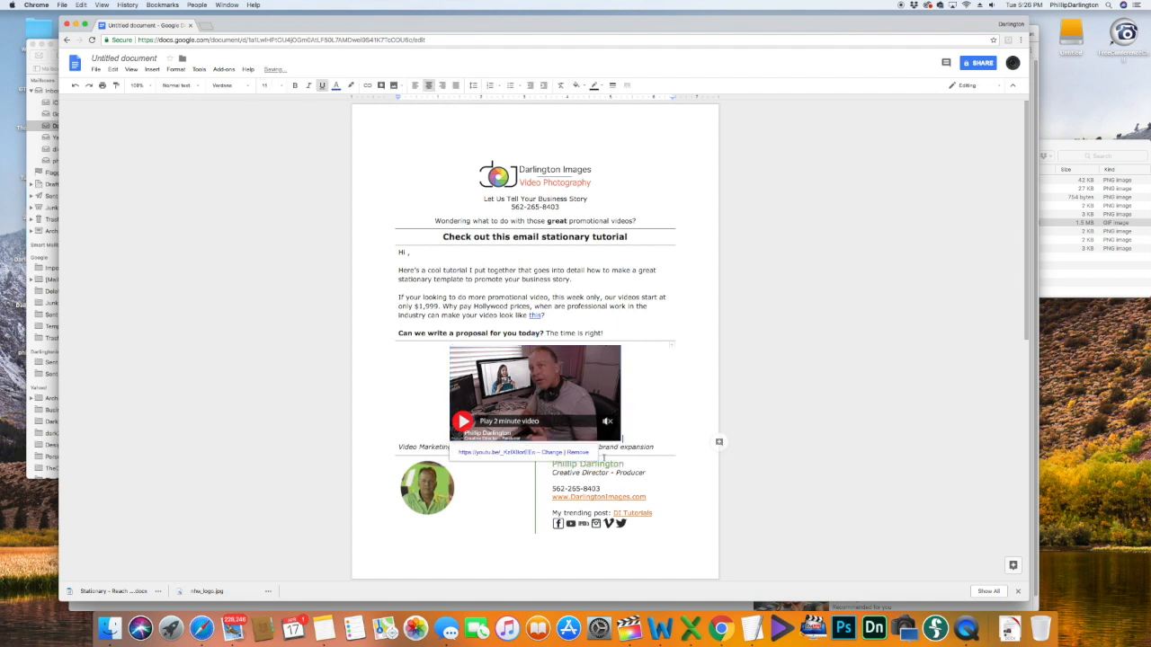
{"action": "left_click", "coordinate": [681, 443]}
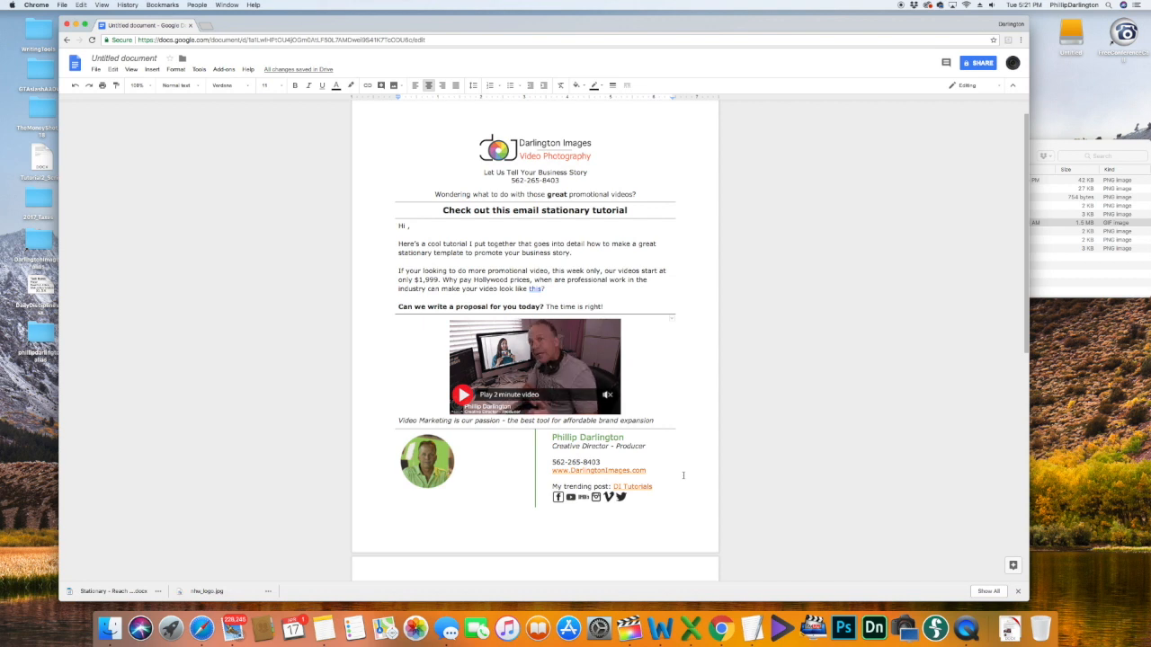
Step: Copy the entire document, switch to Mail and start a new message from the Darlington Images mailbox
{"action": "left_click", "coordinate": [679, 496]}
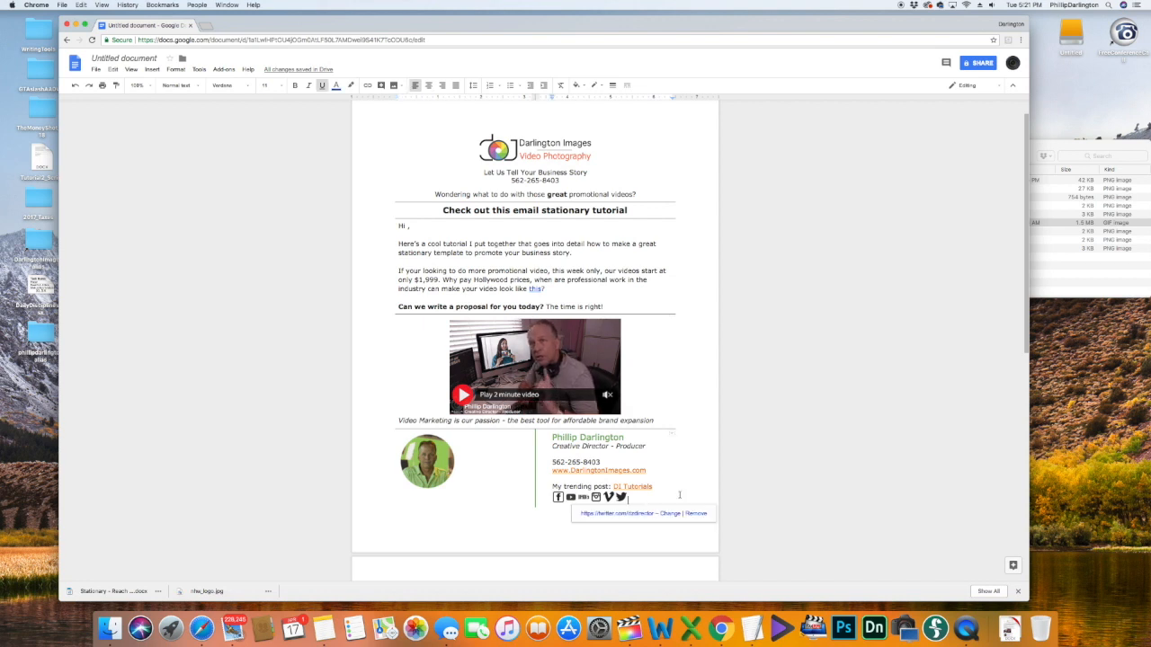
{"action": "key", "text": "super+a"}
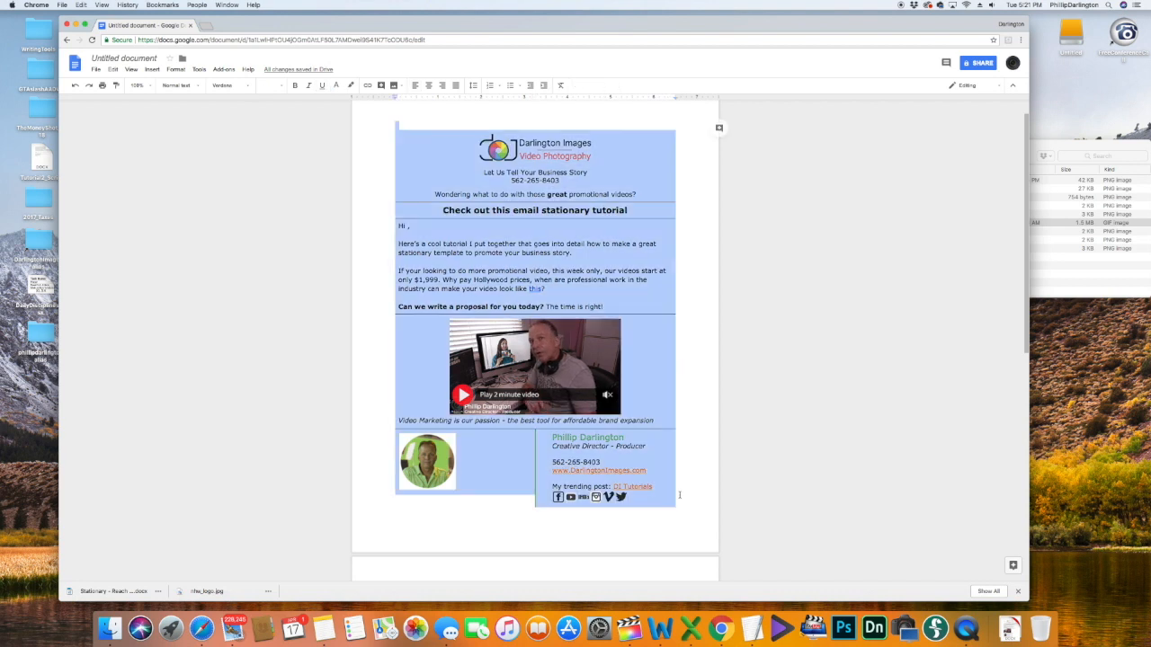
{"action": "left_click", "coordinate": [233, 627]}
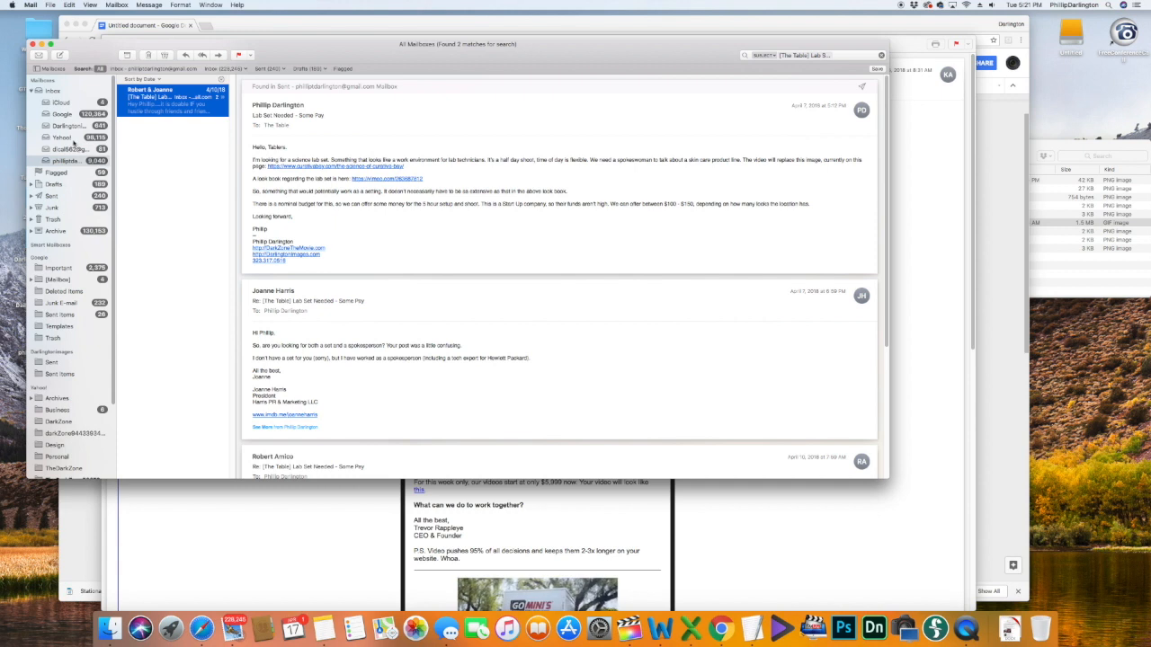
{"action": "left_click", "coordinate": [66, 126]}
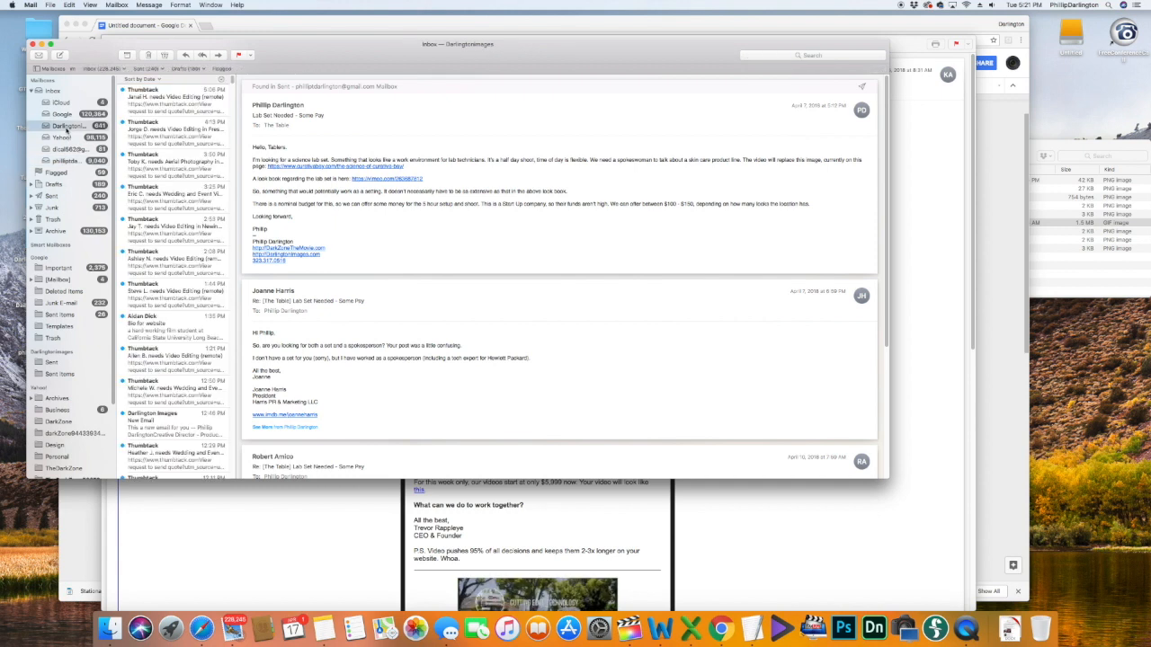
{"action": "left_click", "coordinate": [61, 56]}
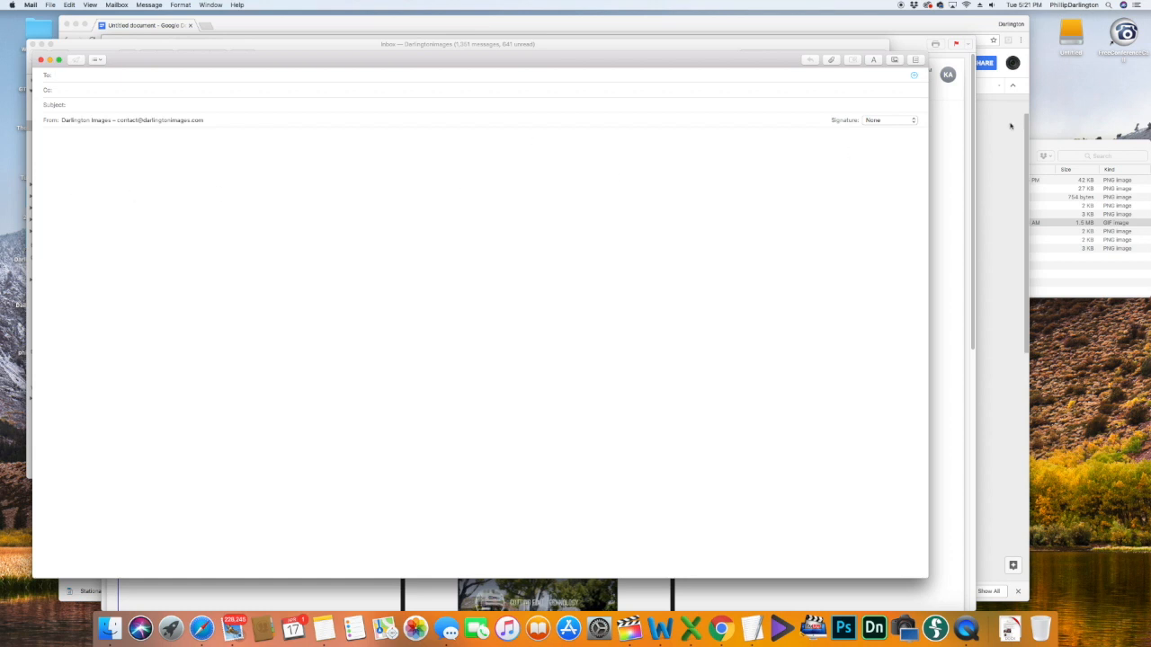
Step: Keep the message's signature at None and paste the copied template into the message body
{"action": "left_click", "coordinate": [894, 121]}
{"action": "left_click", "coordinate": [895, 121]}
{"action": "left_click", "coordinate": [160, 142]}
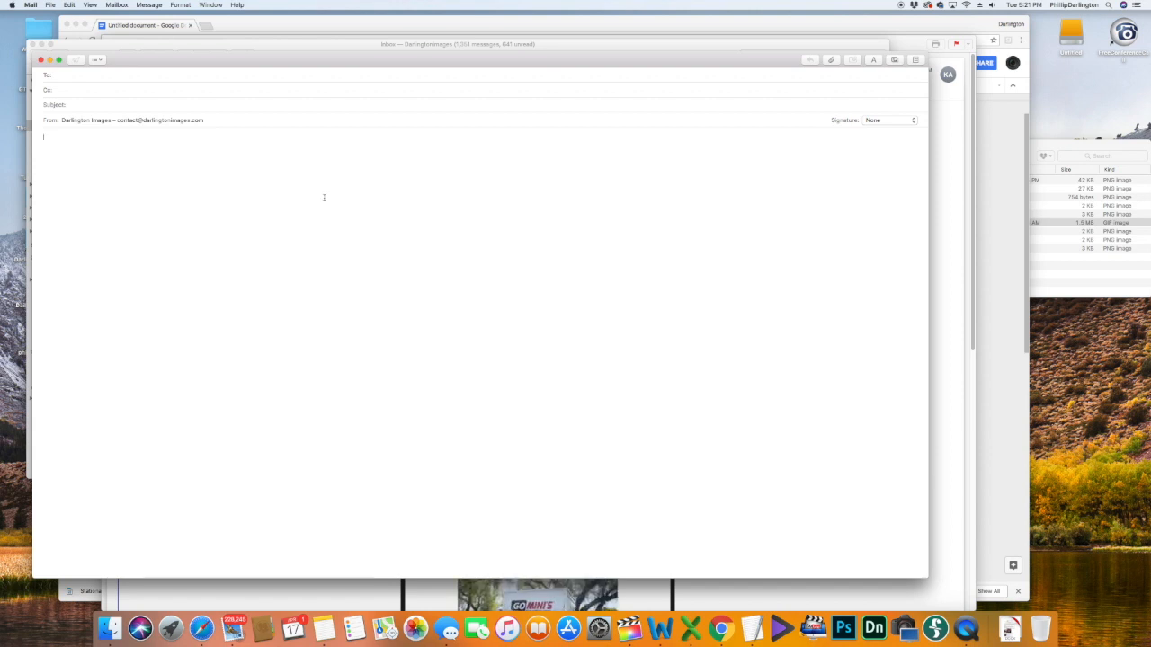
{"action": "key", "text": "super+v"}
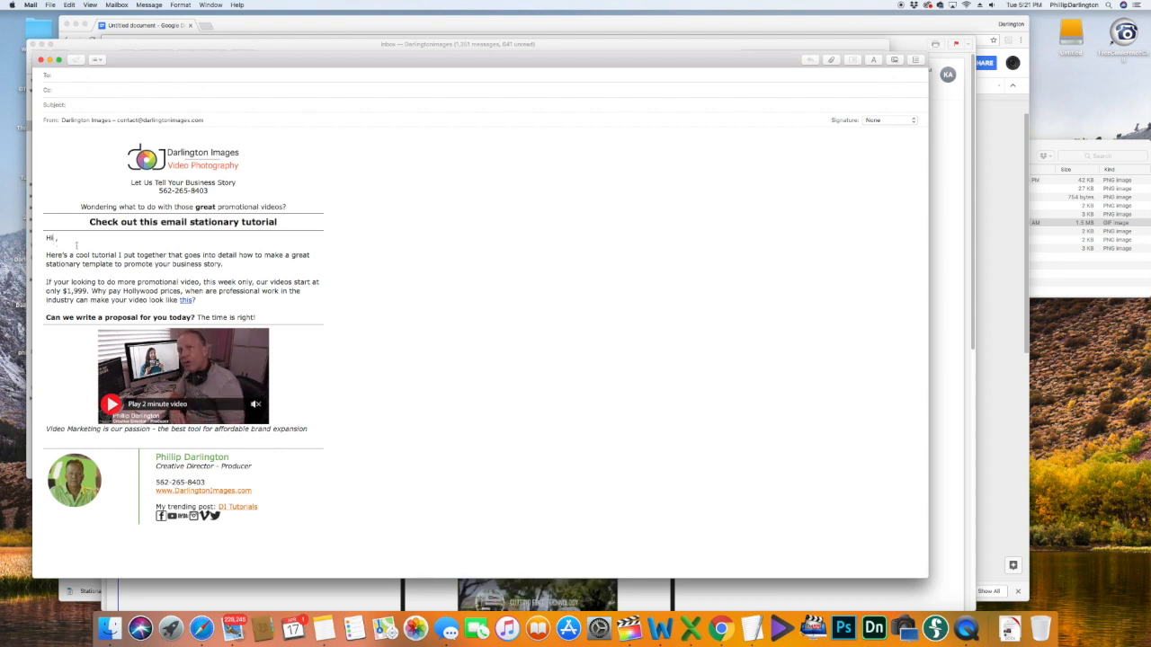
Step: Add the recipient's first name after "Hi" in the greeting and set the subject to "Email Stationary Tutorial"
{"action": "type", "text": "Hi J"}
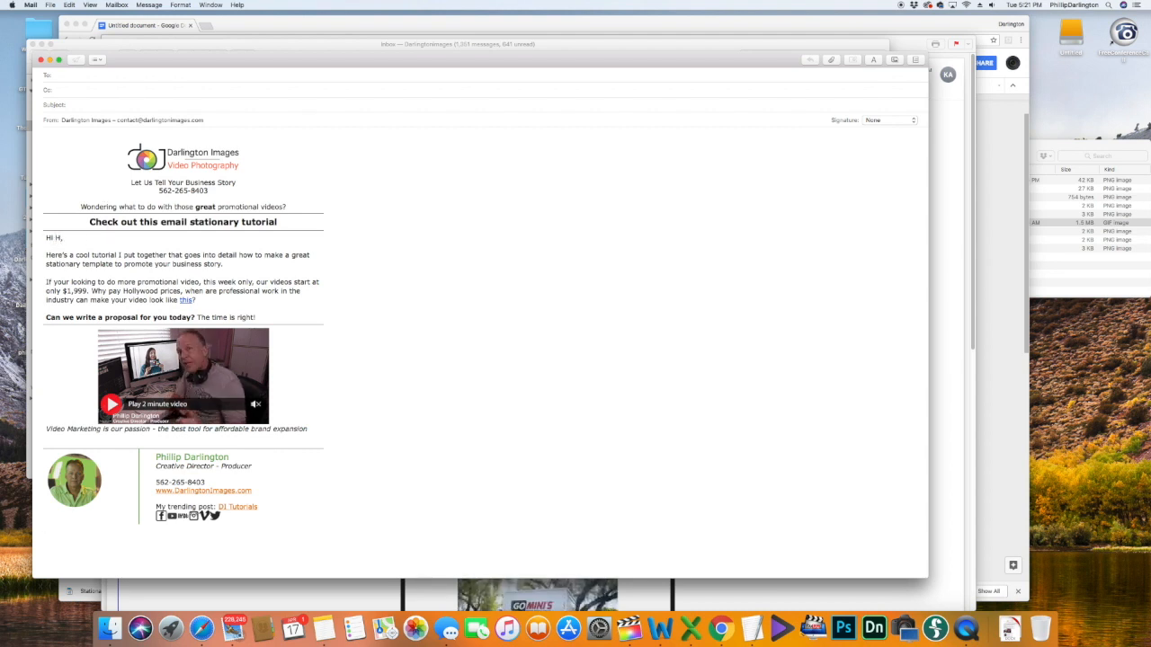
{"action": "type", "text": "oe"}
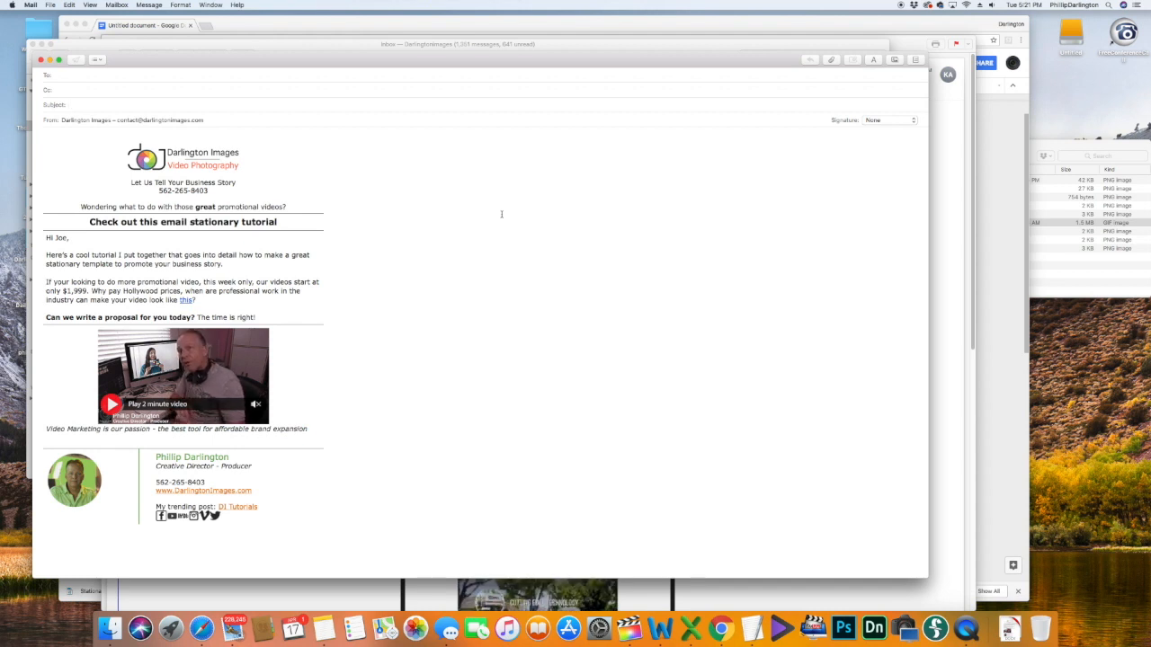
{"action": "type", "text": "mail Stat"}
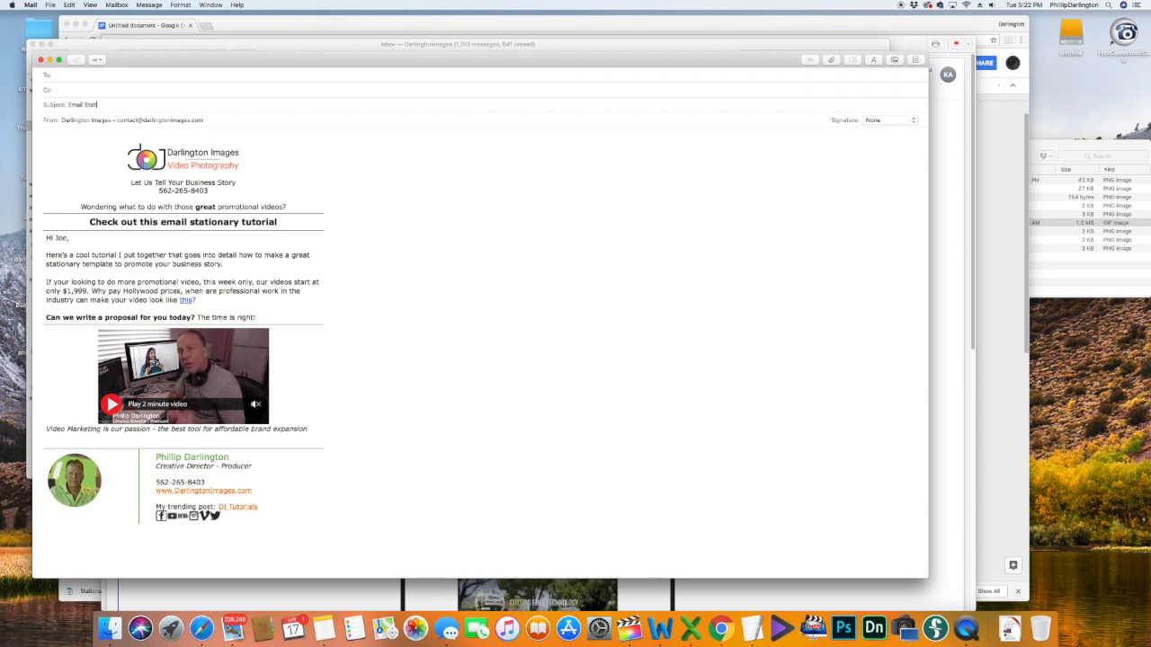
{"action": "type", "text": "ionary Tutorial"}
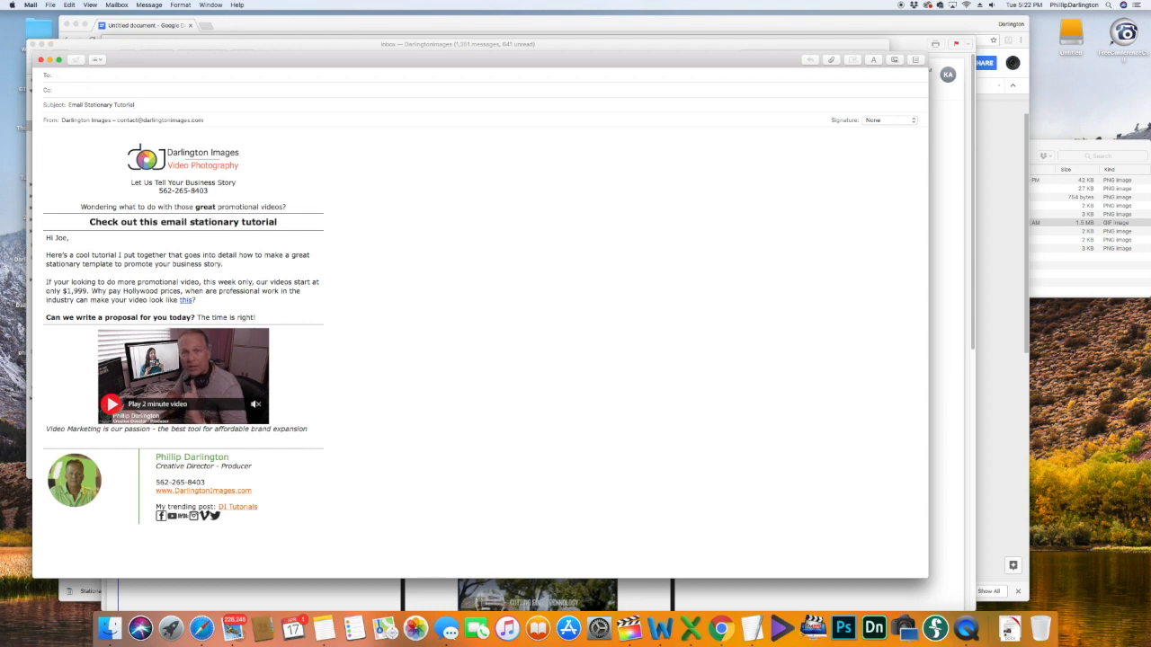
{"action": "left_click", "coordinate": [52, 5]}
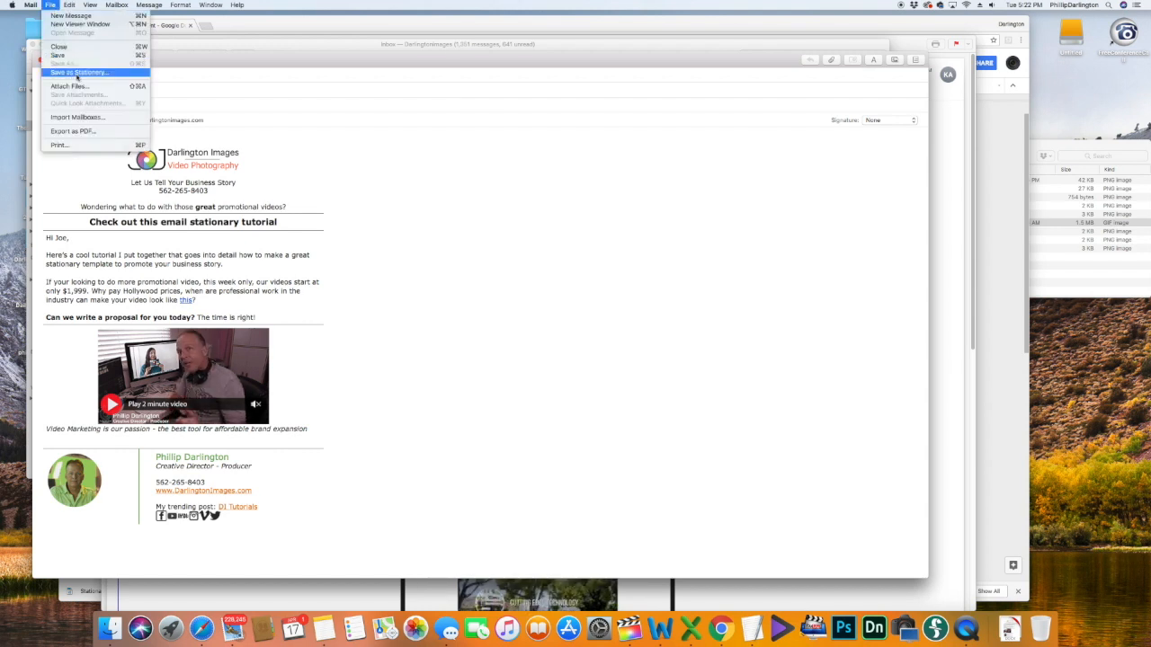
{"action": "left_click", "coordinate": [77, 74]}
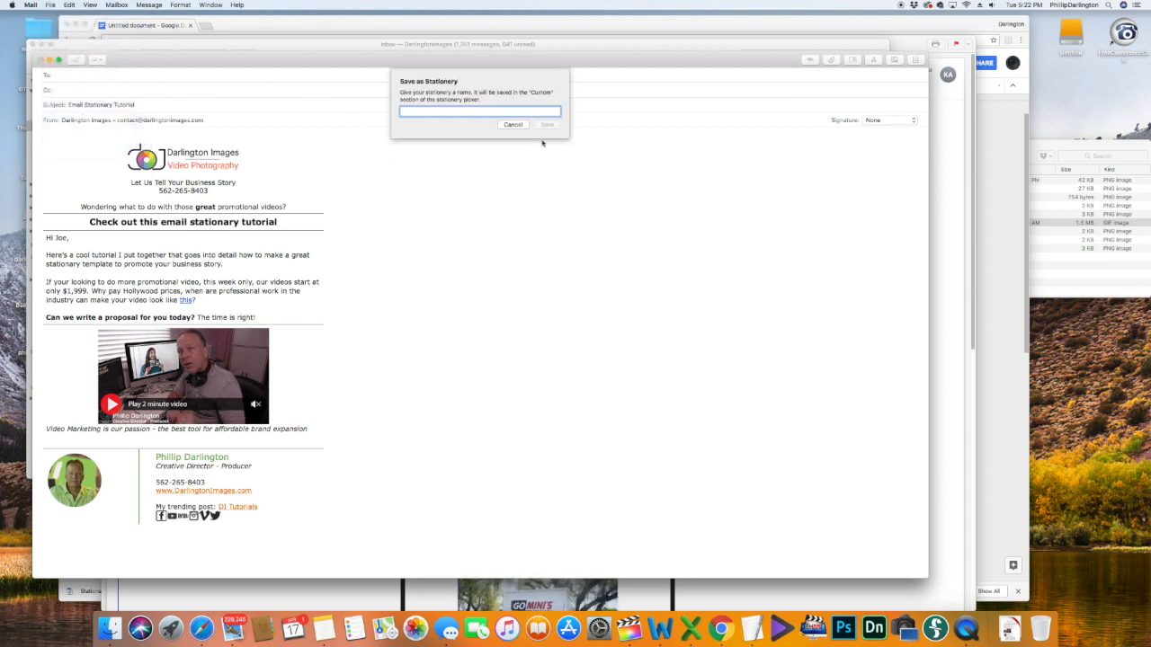
{"action": "type", "text": "Station"}
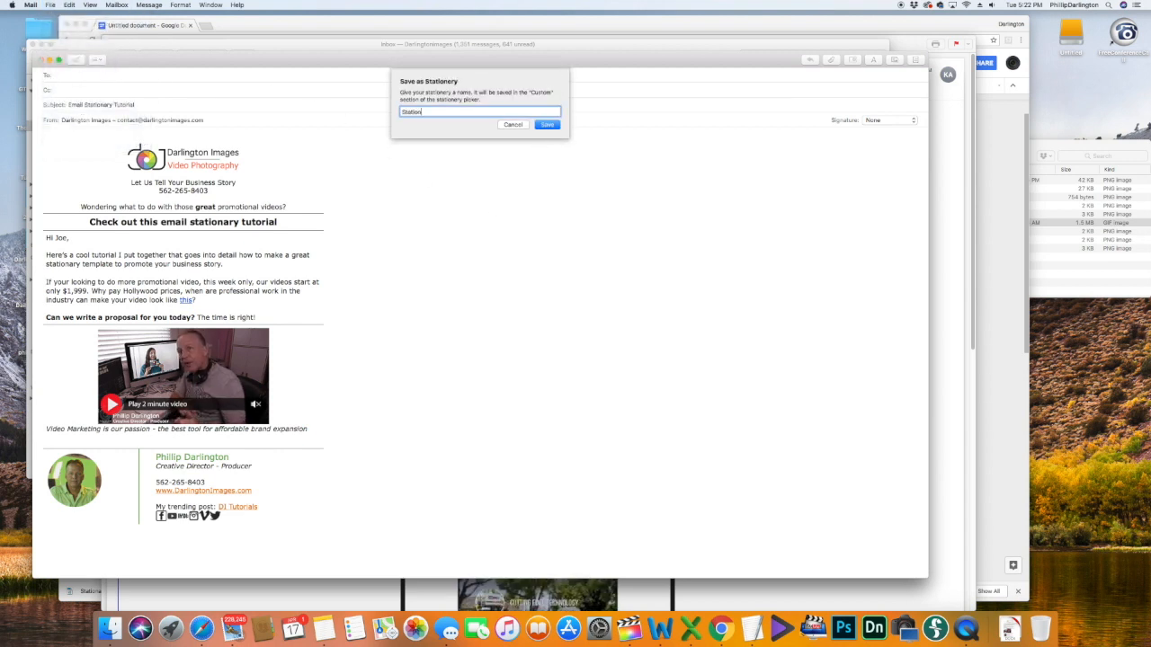
{"action": "type", "text": "ery Tutorial"}
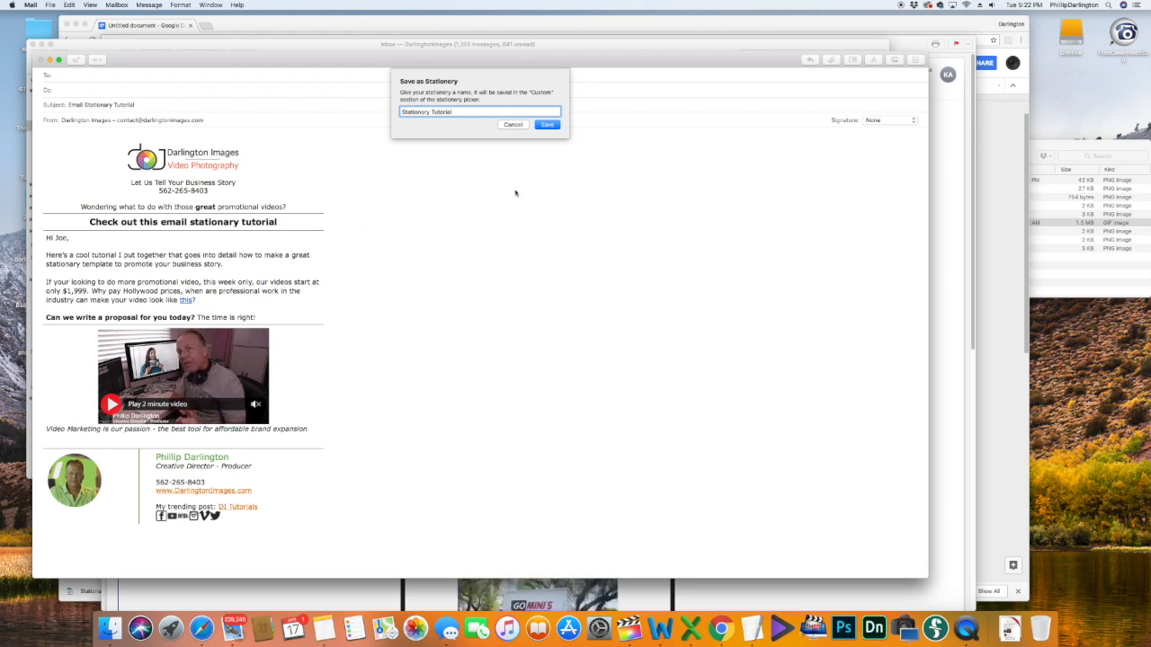
{"action": "left_click", "coordinate": [550, 126]}
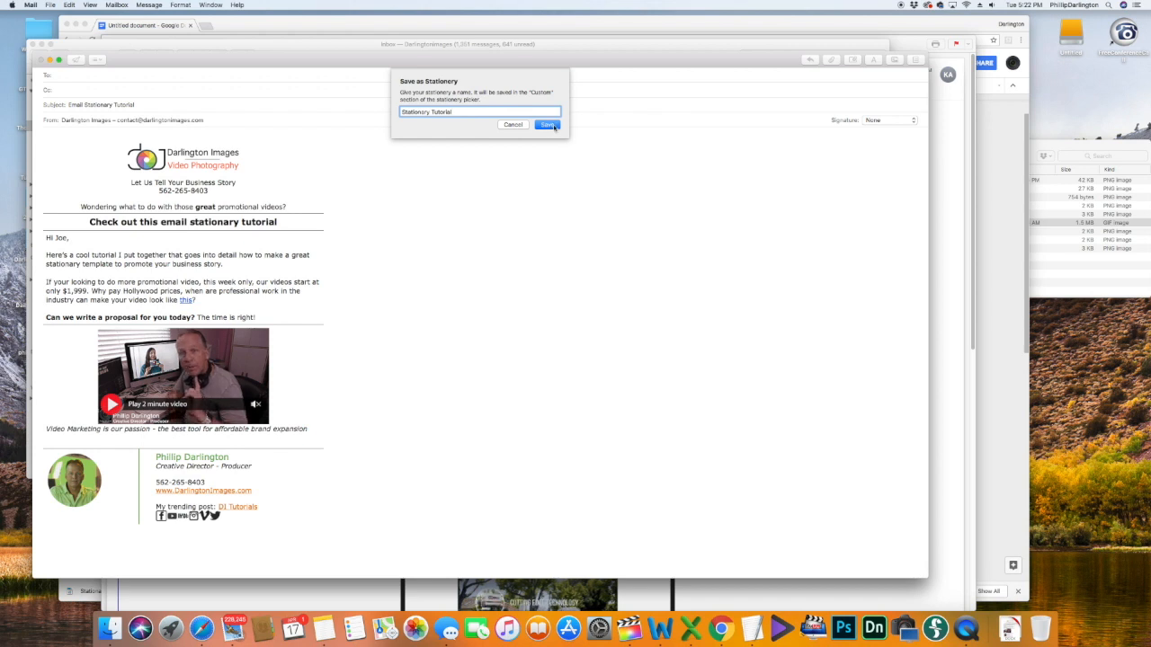
{"action": "left_click", "coordinate": [546, 125]}
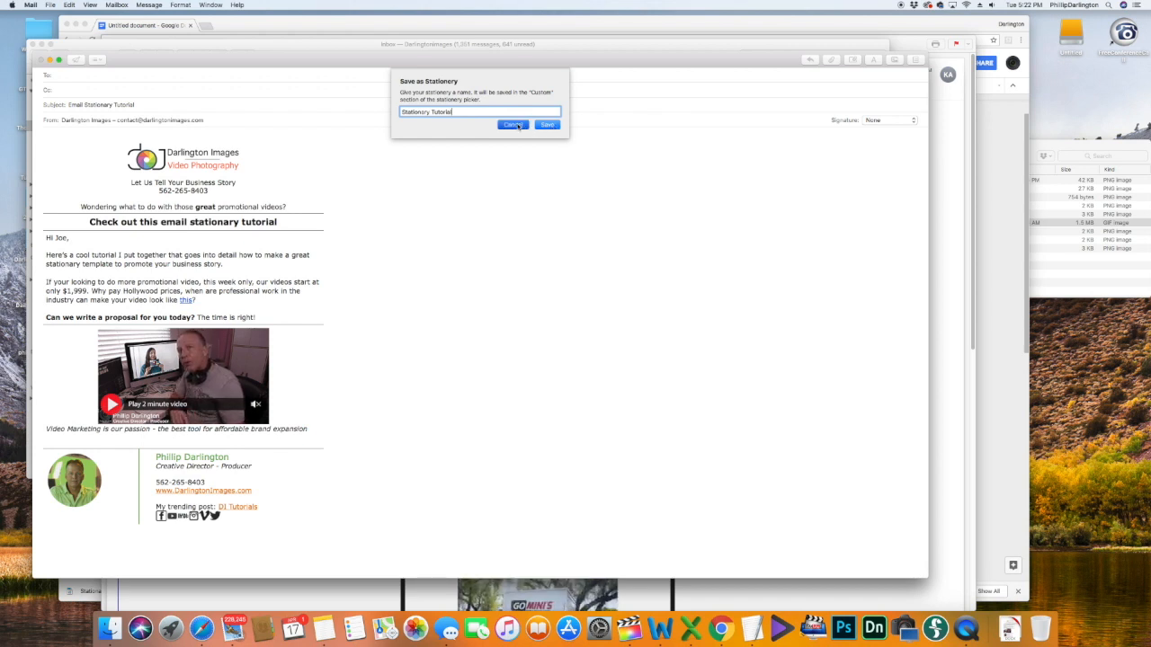
Step: Remove the recipient's first name from the greeting so it stays blank after "Hi"
{"action": "left_click", "coordinate": [67, 240]}
{"action": "key", "text": "BackSpace"}
{"action": "key", "text": "BackSpace"}
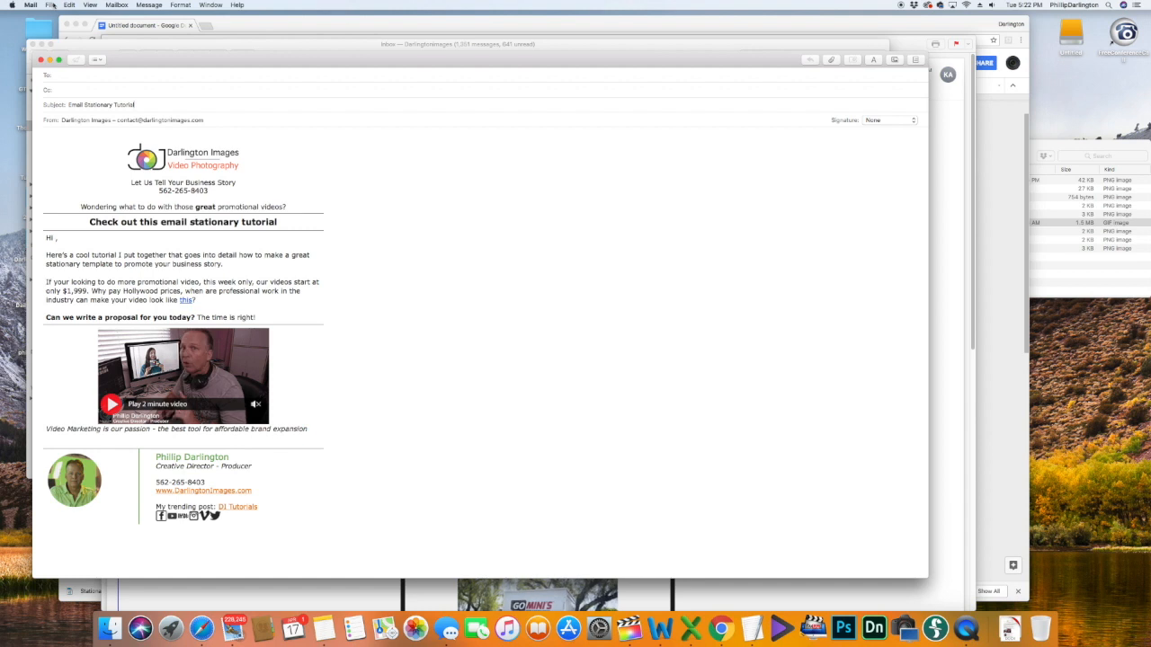
Step: Save the message as custom stationery named "Email Stationary Tutorial"
{"action": "left_click", "coordinate": [52, 5]}
{"action": "left_click", "coordinate": [86, 74]}
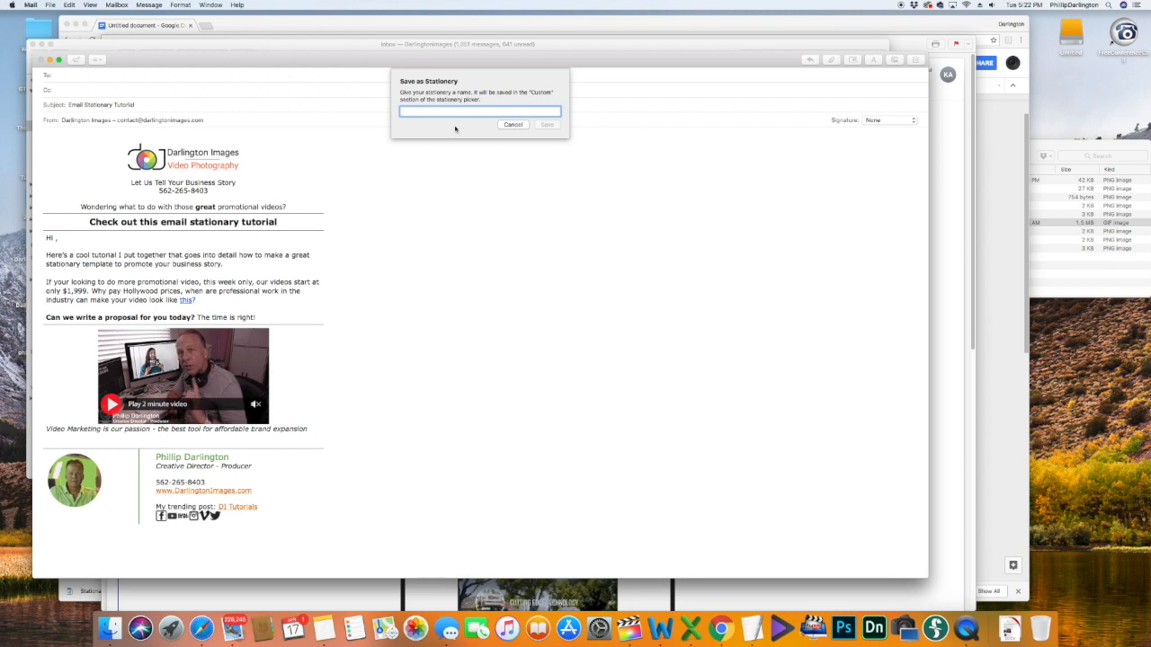
{"action": "type", "text": "Email"}
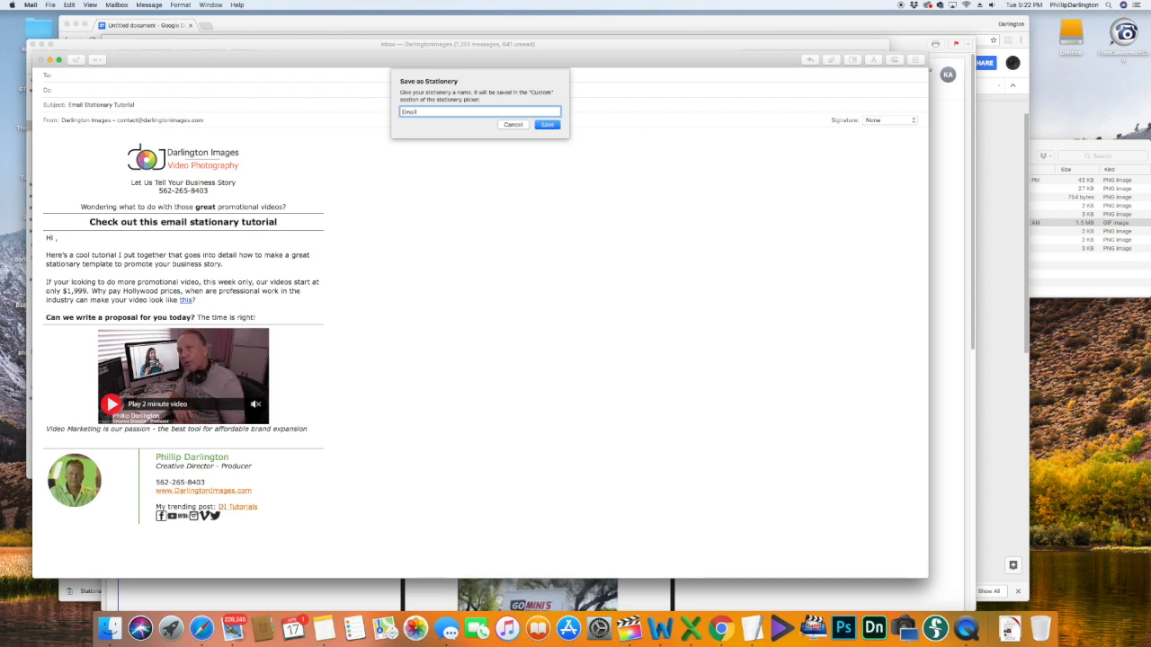
{"action": "key", "text": "BackSpace"}
{"action": "key", "text": "BackSpace"}
{"action": "key", "text": "BackSpace"}
{"action": "type", "text": "Em"}
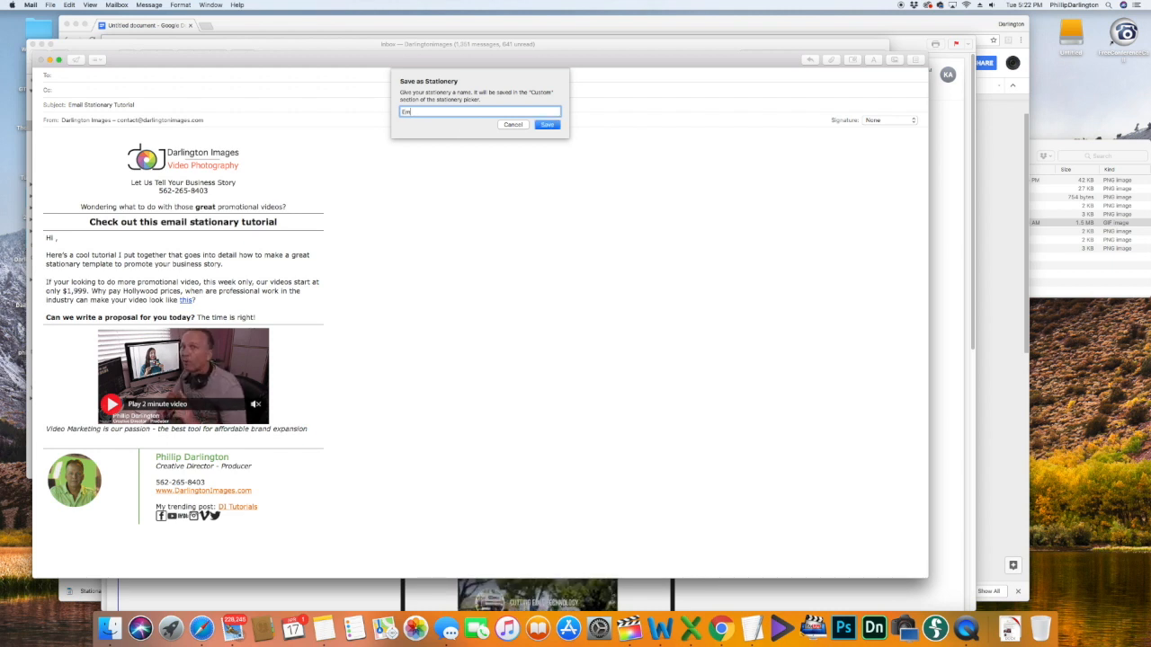
{"action": "type", "text": "ail Sta"}
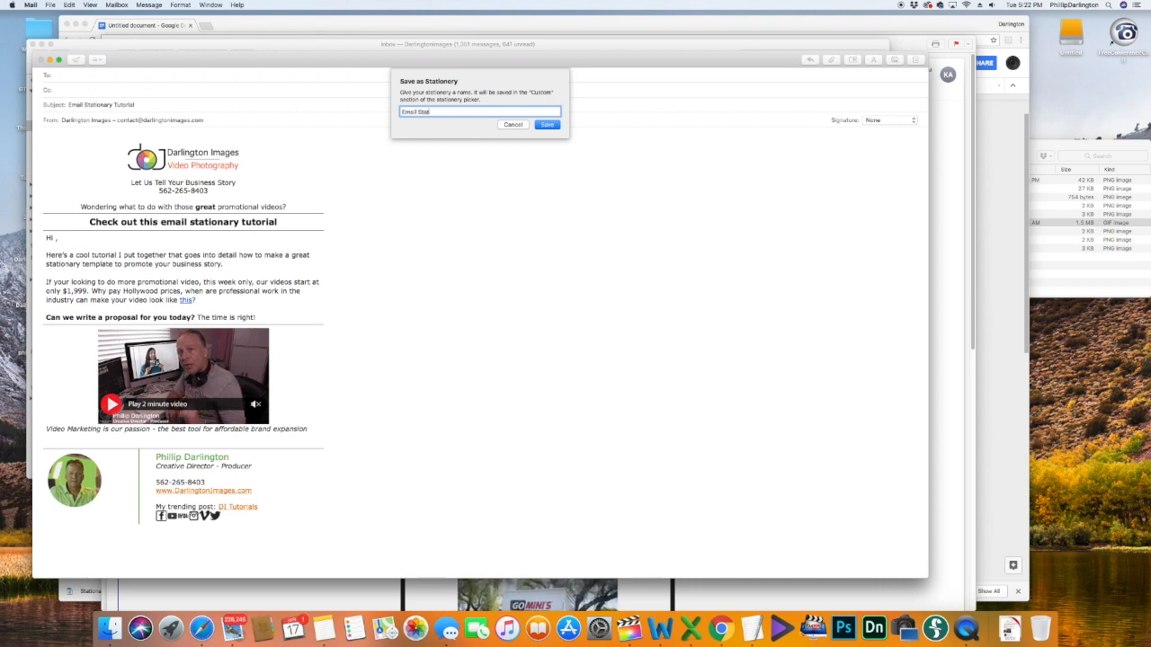
{"action": "type", "text": "tionary Tutorial"}
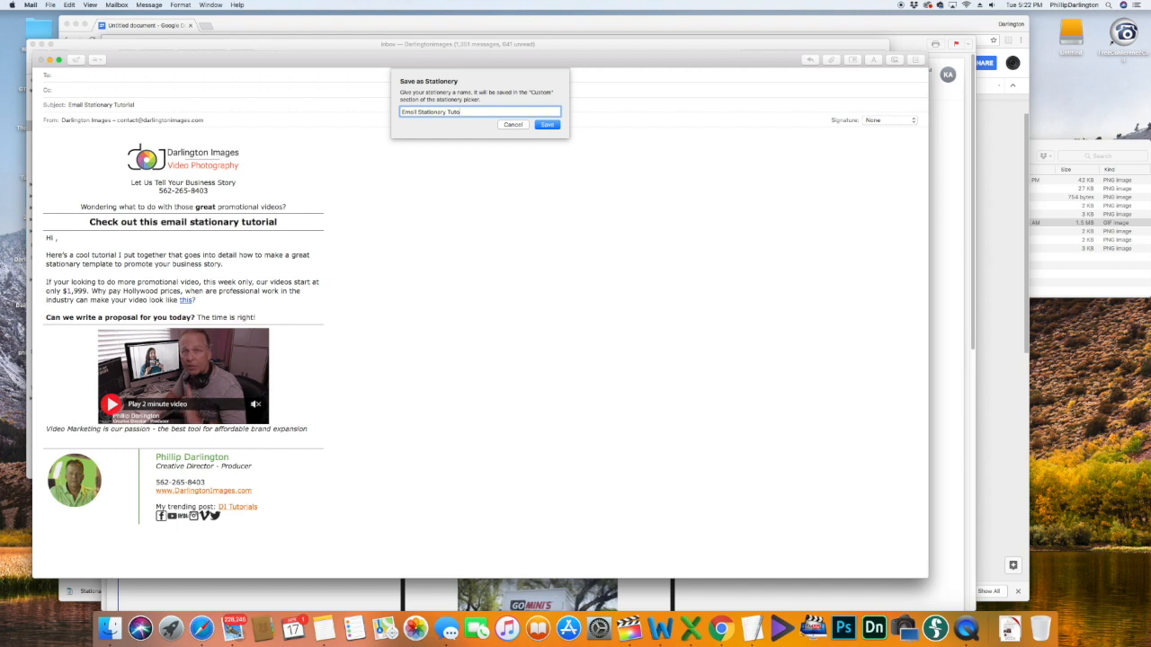
{"action": "left_click", "coordinate": [548, 124]}
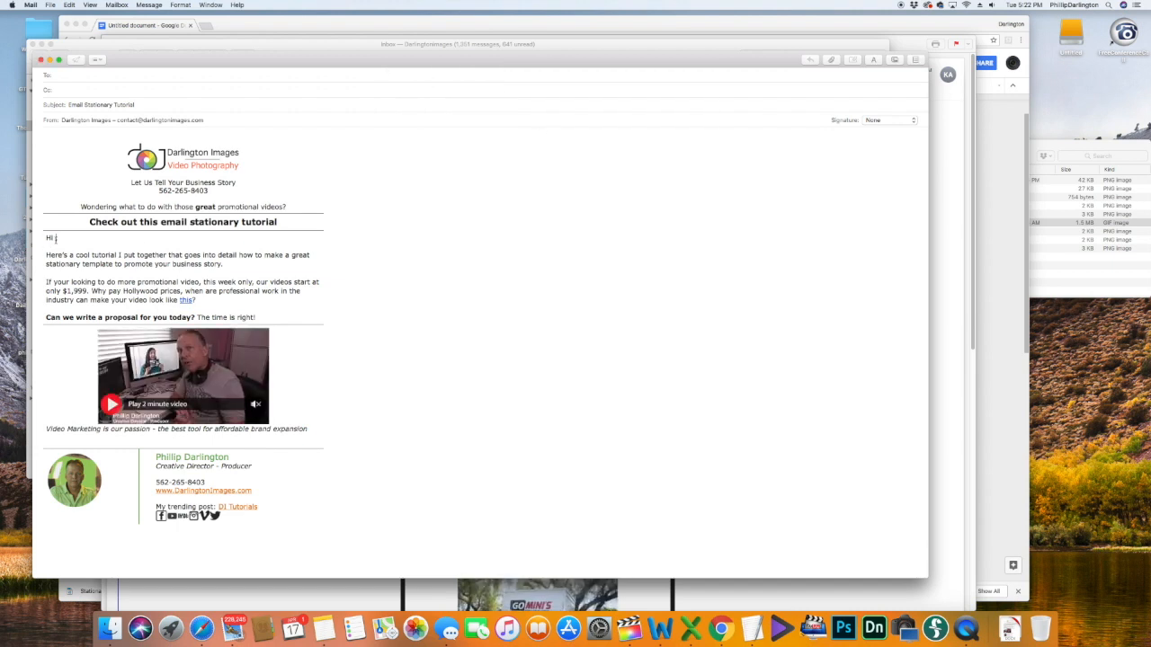
Step: Add the recipient's first name after "Hi" in the greeting and send the message to the sender's own contact as a test
{"action": "type", "text": "Joe"}
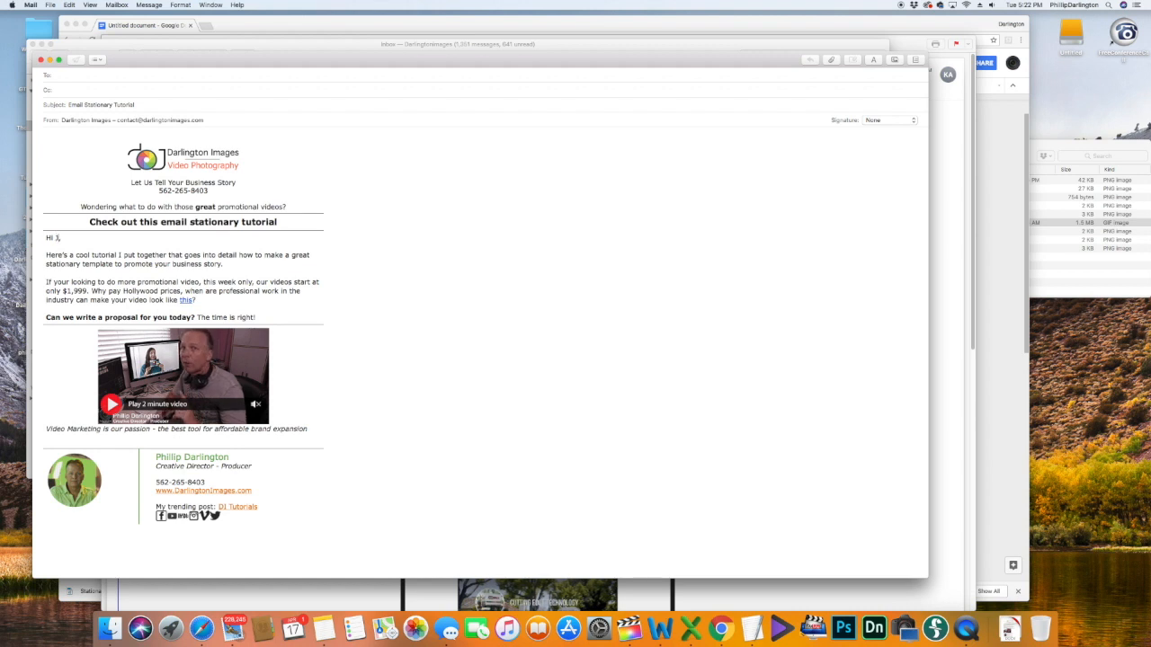
{"action": "left_click", "coordinate": [94, 75]}
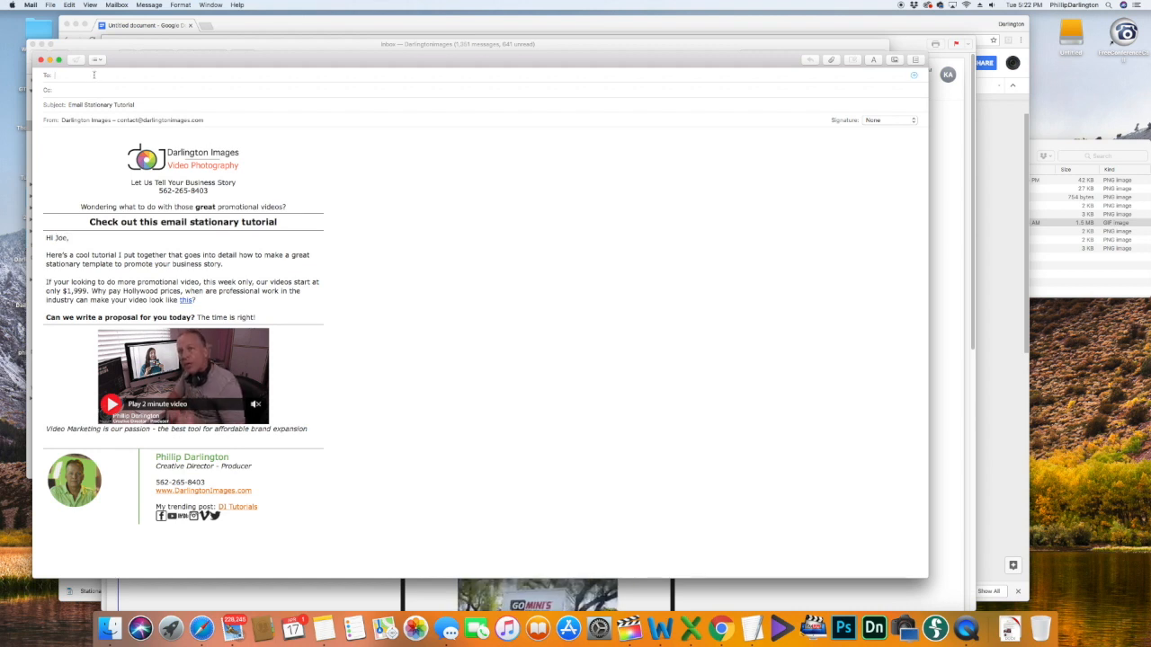
{"action": "type", "text": "d"}
{"action": "key", "text": "BackSpace"}
{"action": "key", "text": "BackSpace"}
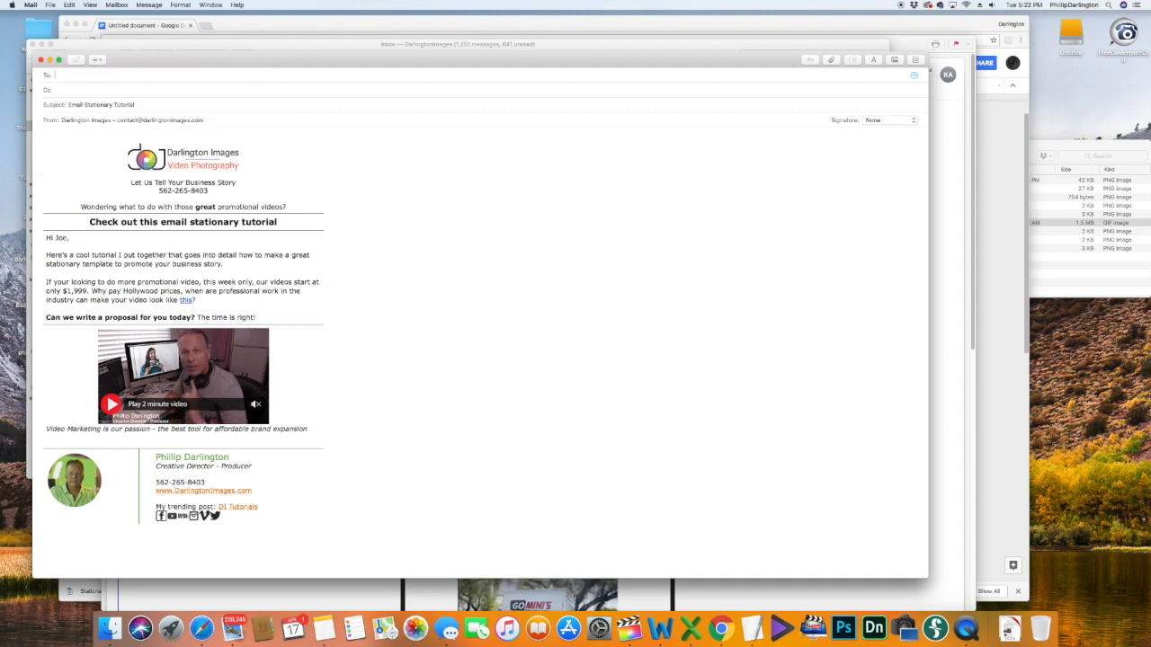
{"action": "type", "text": "con"}
{"action": "key", "text": "Tab"}
{"action": "key", "text": "Tab"}
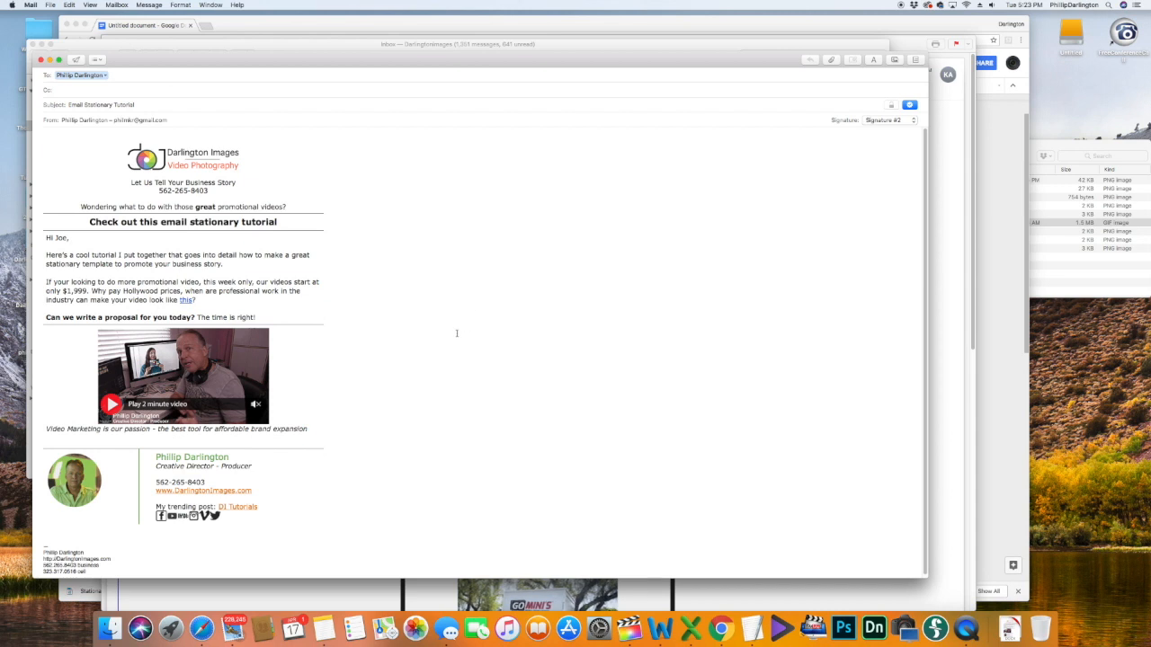
{"action": "key", "text": "super+shift+d"}
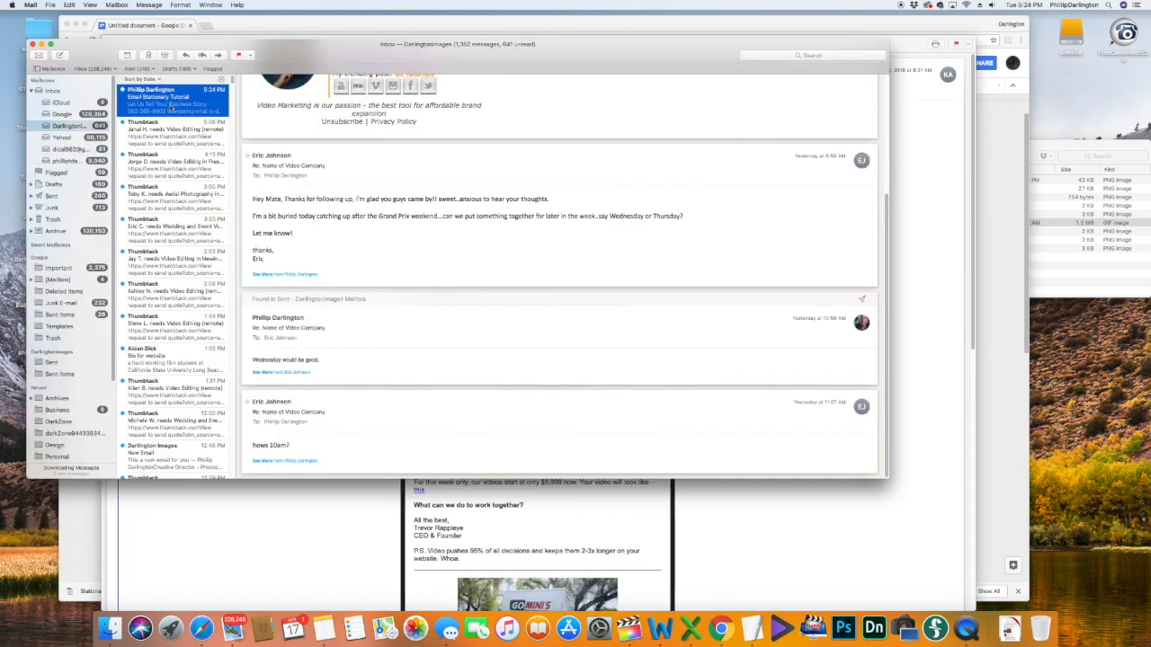
Step: Review the received "Email Stationary Tutorial" message from the logo and animated video image to the signature block
{"action": "scroll", "coordinate": [563, 299], "scroll_direction": "down", "scroll_amount": 2}
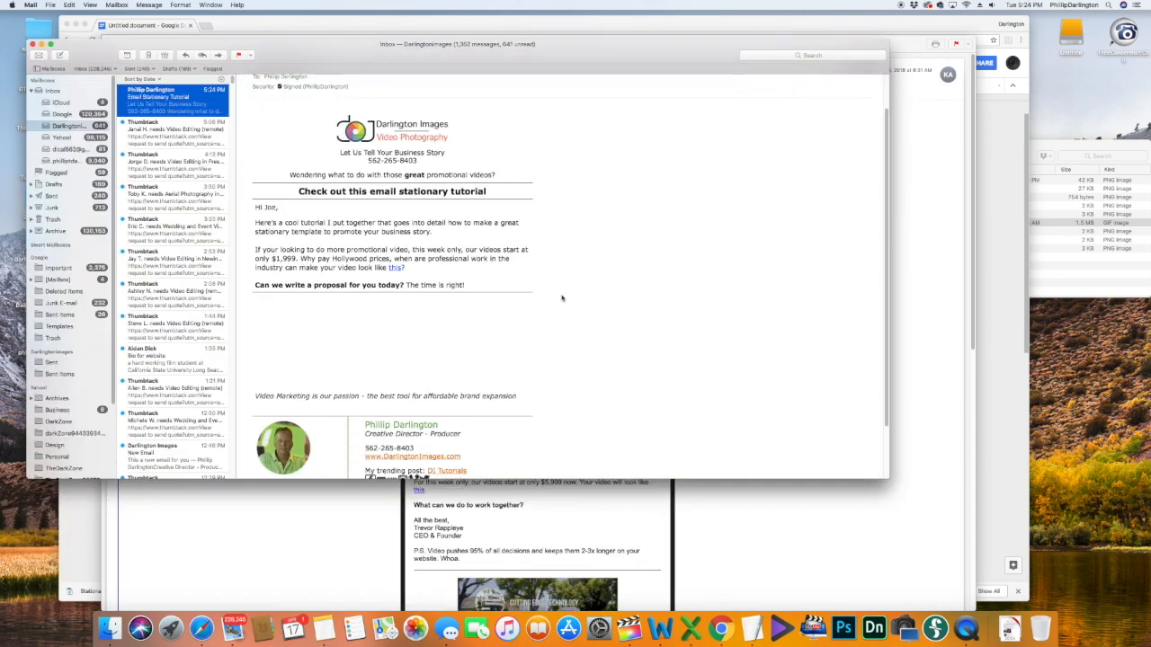
{"action": "scroll", "coordinate": [563, 299], "scroll_direction": "up", "scroll_amount": 2}
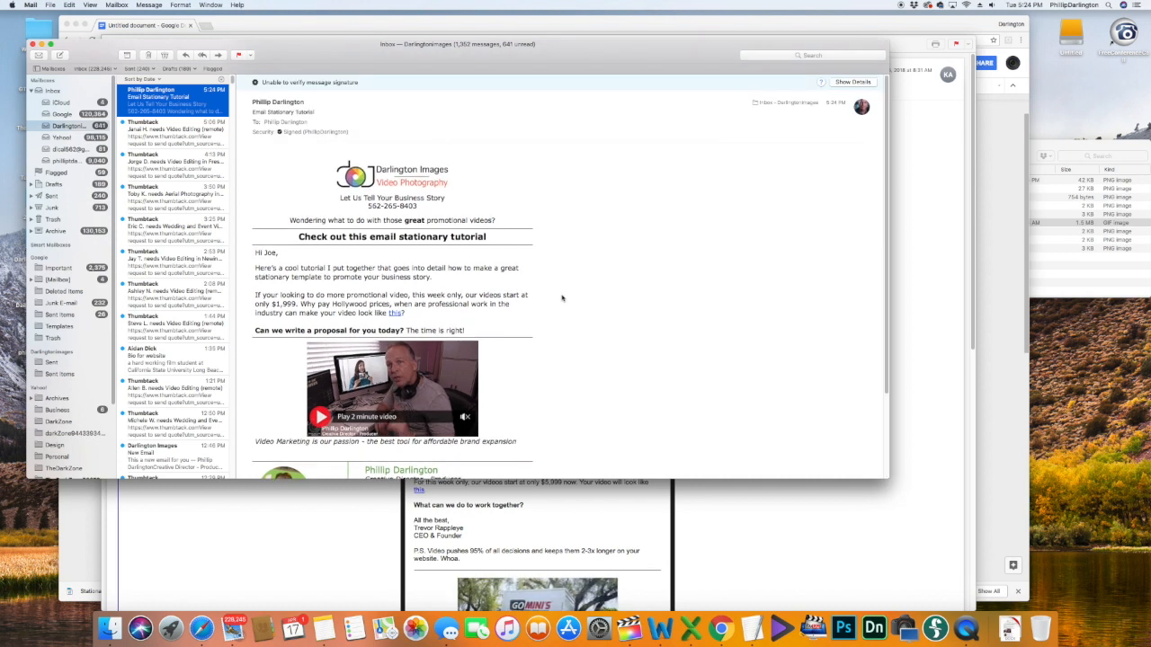
{"action": "scroll", "coordinate": [562, 299], "scroll_direction": "down", "scroll_amount": 5}
{"action": "scroll", "coordinate": [559, 299], "scroll_direction": "up", "scroll_amount": 5}
{"action": "scroll", "coordinate": [559, 299], "scroll_direction": "down", "scroll_amount": 5}
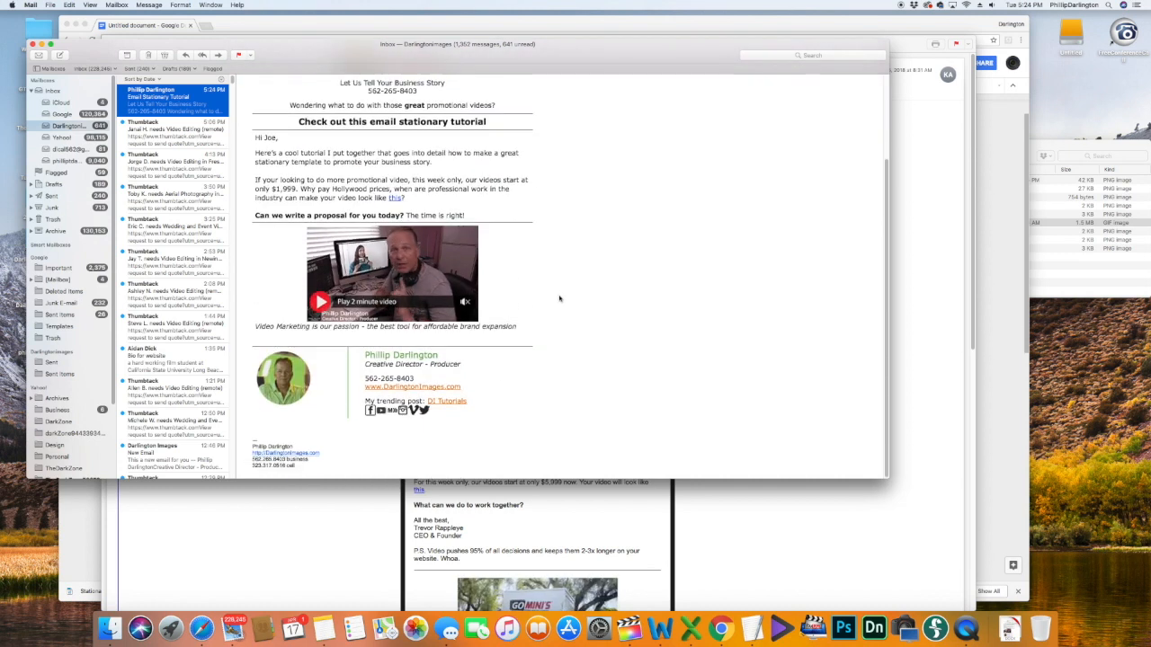